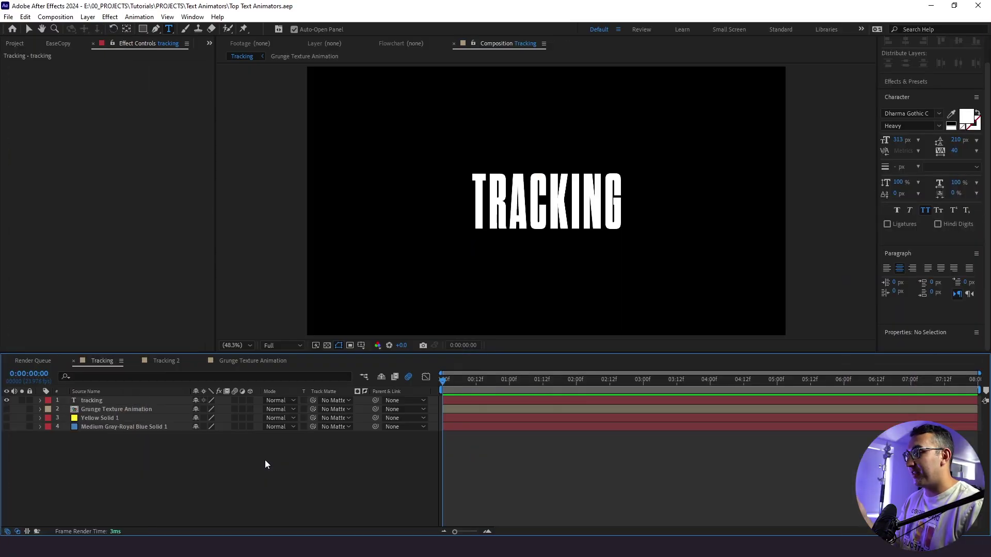
Show and hide the blue solid and the yellow solid in turn to view each background behind the text
{"action": "left_click", "coordinate": [7, 428]}
{"action": "left_click", "coordinate": [7, 427]}
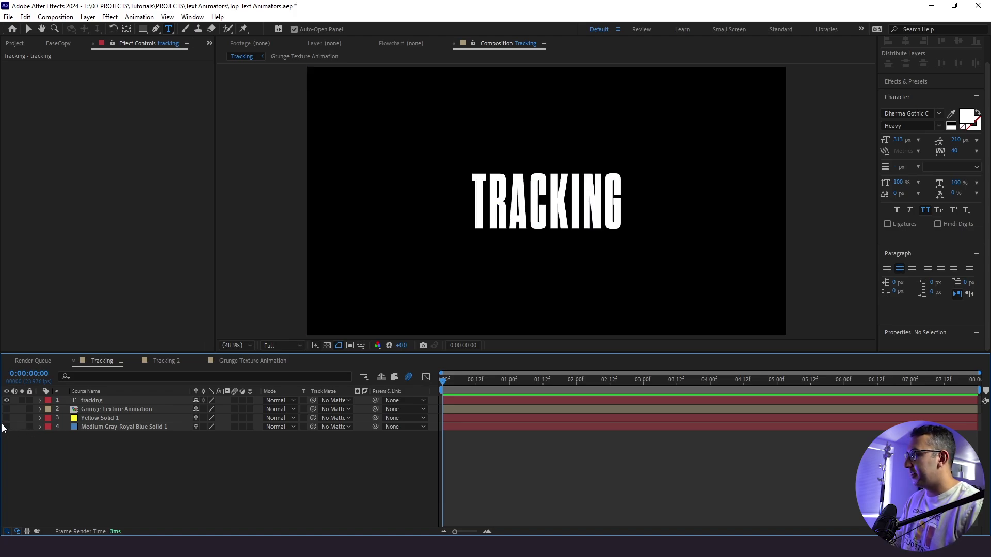
{"action": "left_click", "coordinate": [6, 418]}
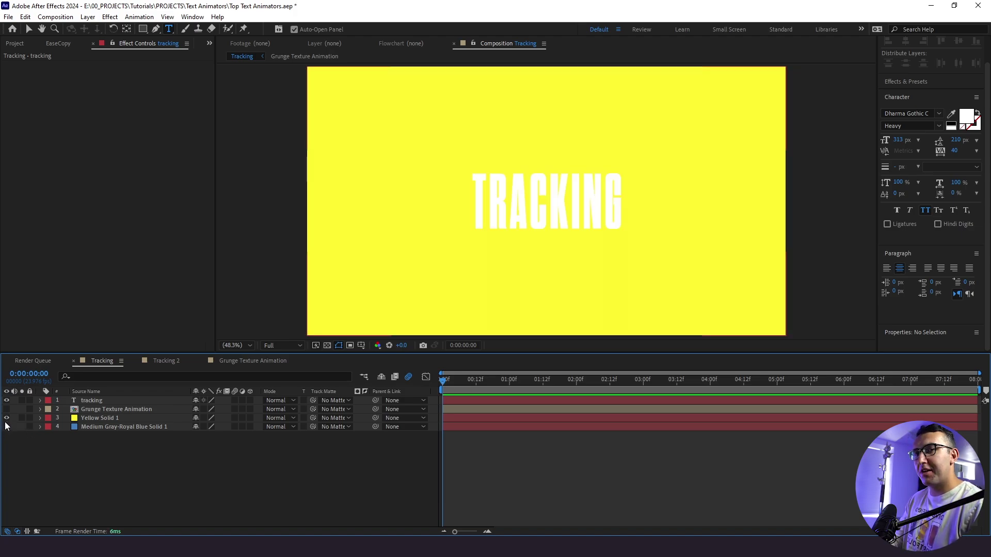
{"action": "left_click", "coordinate": [6, 418]}
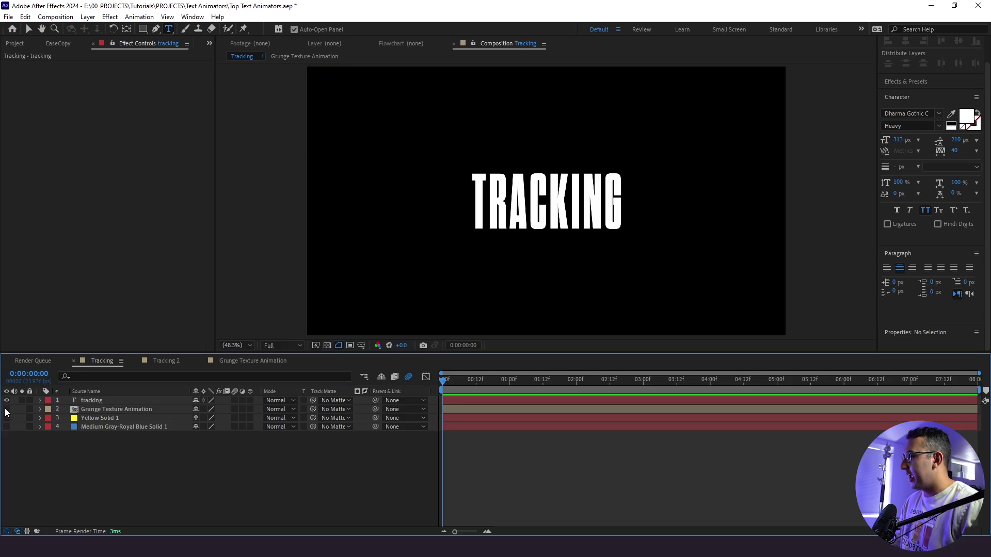
Preview the Grunge Texture Animation layer, examine the keyframes in its source composition, and hide the layer again in the Tracking composition
{"action": "left_click", "coordinate": [6, 409]}
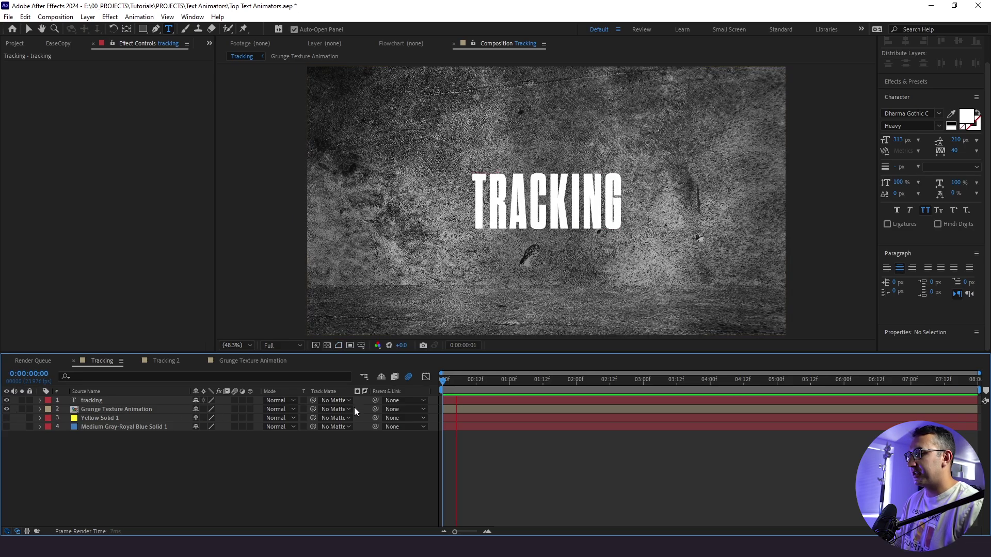
{"action": "key", "text": "space"}
{"action": "key", "text": "space"}
{"action": "double_click", "coordinate": [117, 411]}
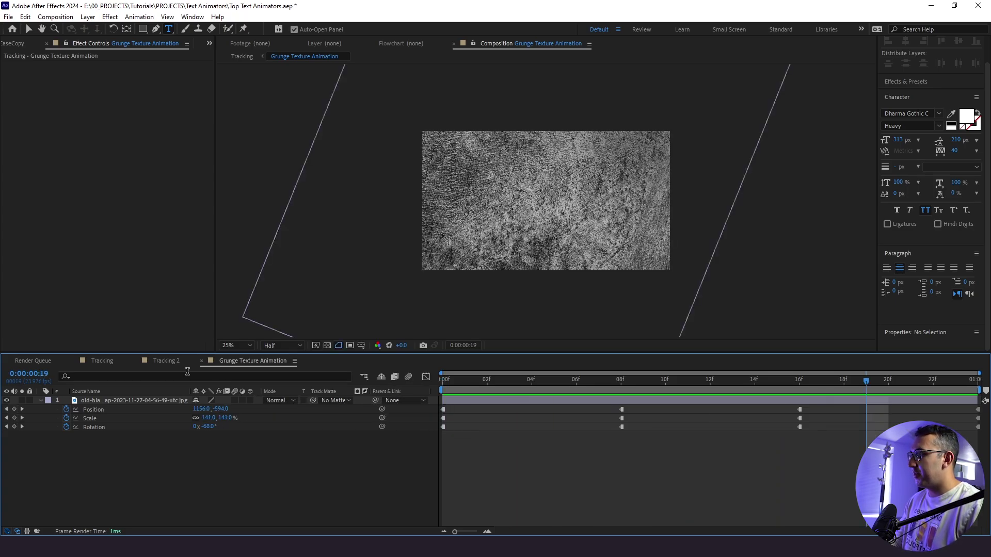
{"action": "left_click", "coordinate": [102, 361]}
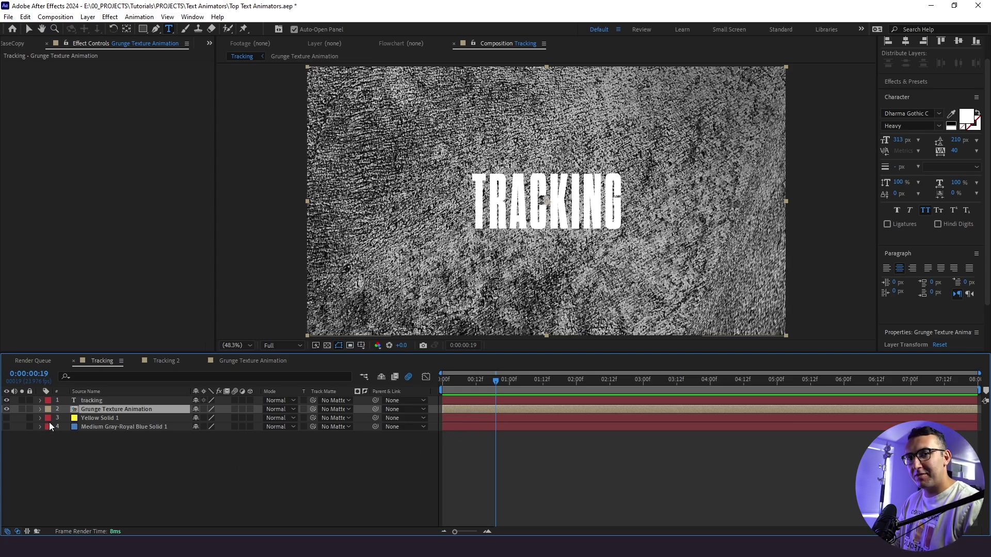
{"action": "left_click", "coordinate": [7, 409]}
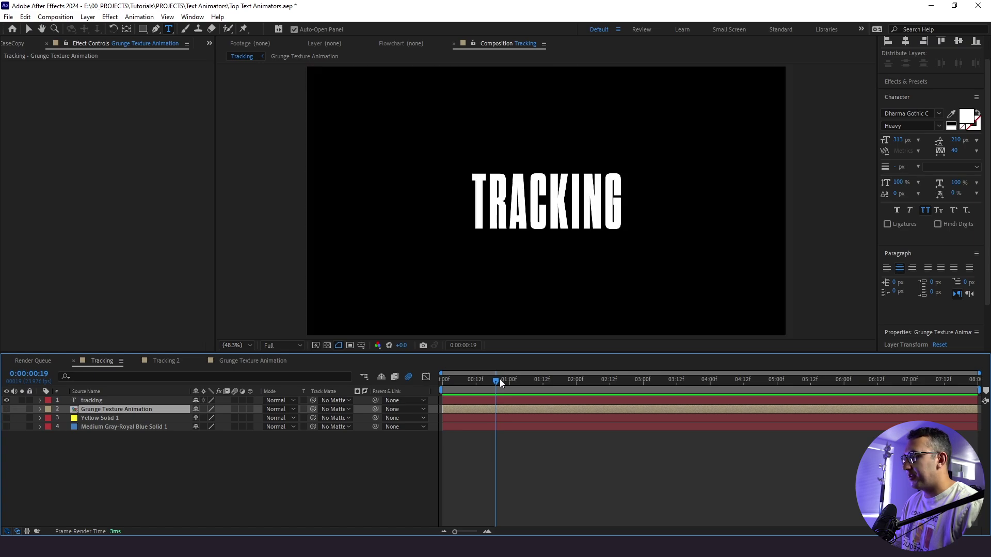
Add a Tracking animator to the tracking text layer with the playhead at the start of the composition
{"action": "left_click_drag", "start_coordinate": [499, 379], "coordinate": [442, 379]}
{"action": "left_click", "coordinate": [116, 401]}
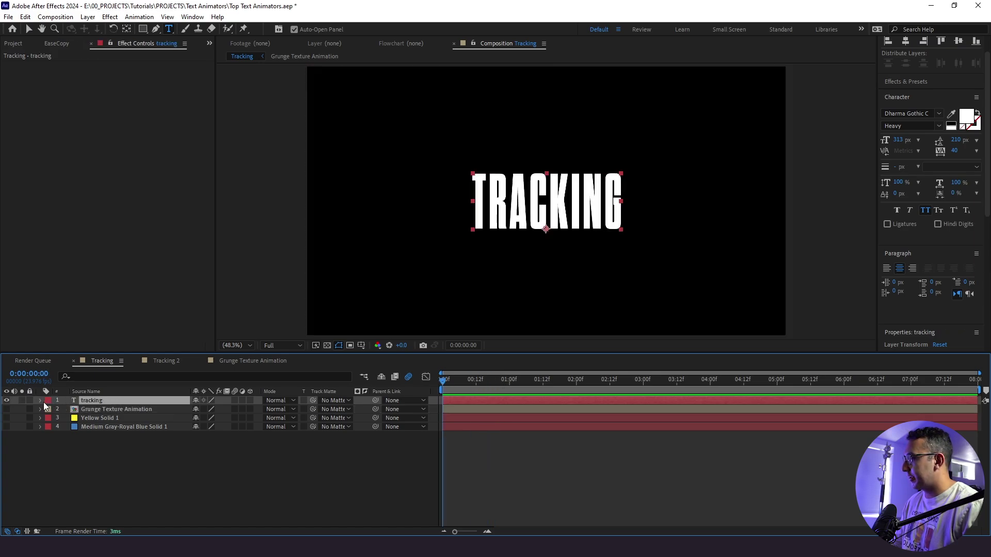
{"action": "left_click", "coordinate": [40, 401]}
{"action": "left_click", "coordinate": [256, 410]}
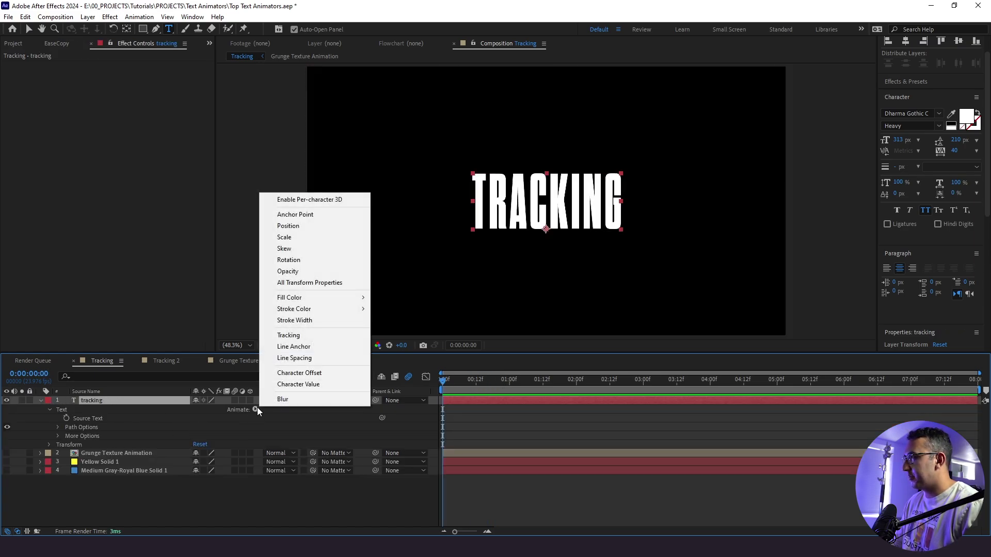
{"action": "left_click", "coordinate": [299, 334]}
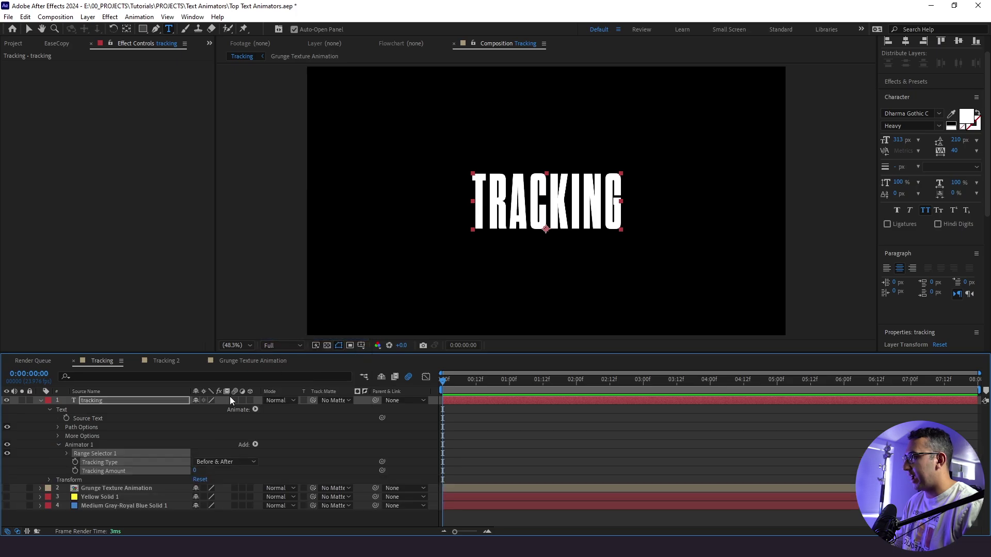
Try left alignment on the TRACKING text with a tracking amount of 35, undo the amount, and restore centre alignment
{"action": "left_click_drag", "start_coordinate": [195, 470], "coordinate": [222, 466]}
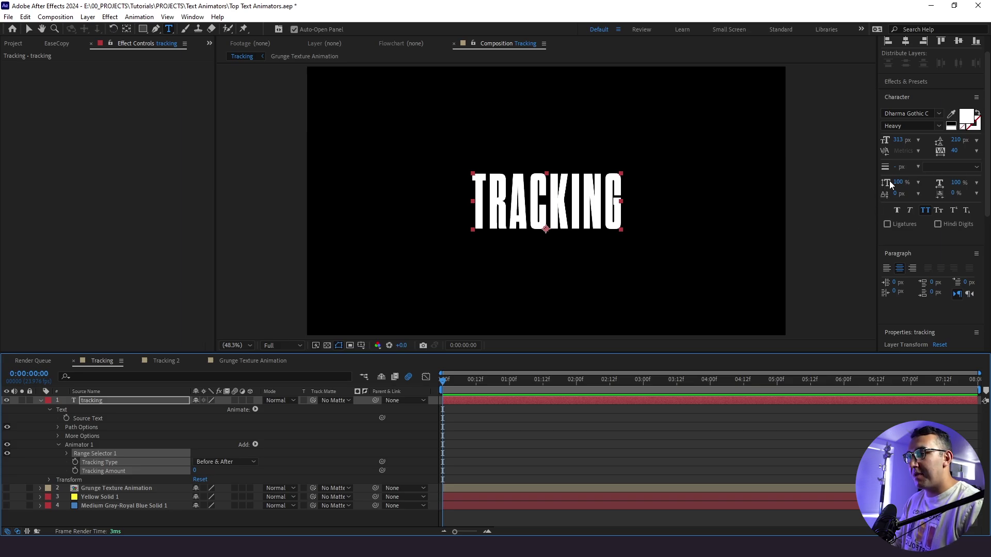
{"action": "left_click_drag", "start_coordinate": [986, 139], "coordinate": [986, 273]}
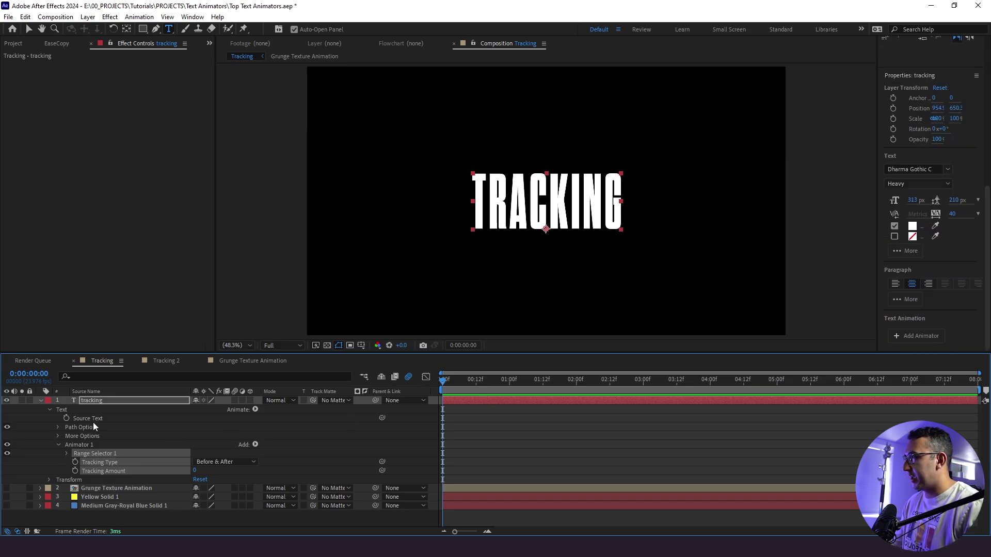
{"action": "double_click", "coordinate": [96, 399]}
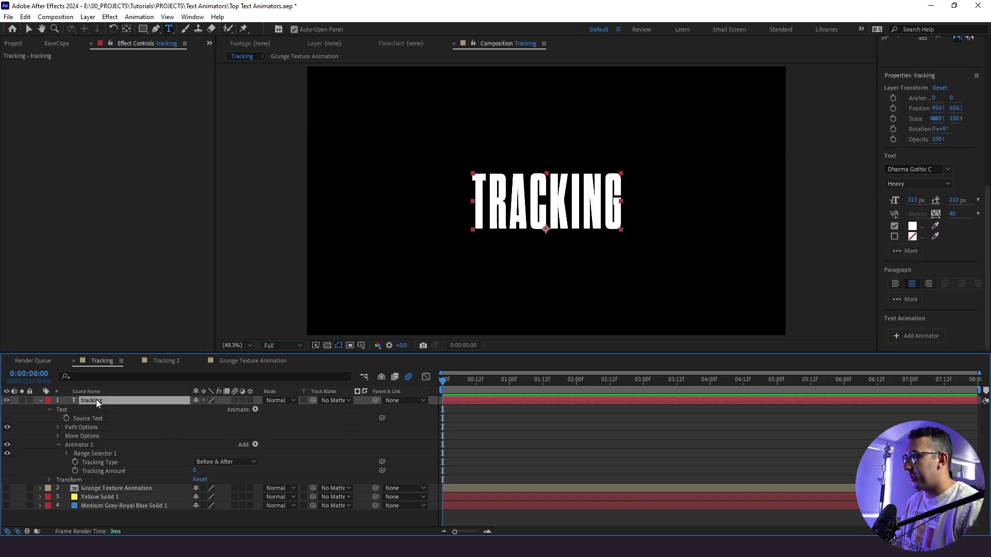
{"action": "left_click", "coordinate": [895, 285]}
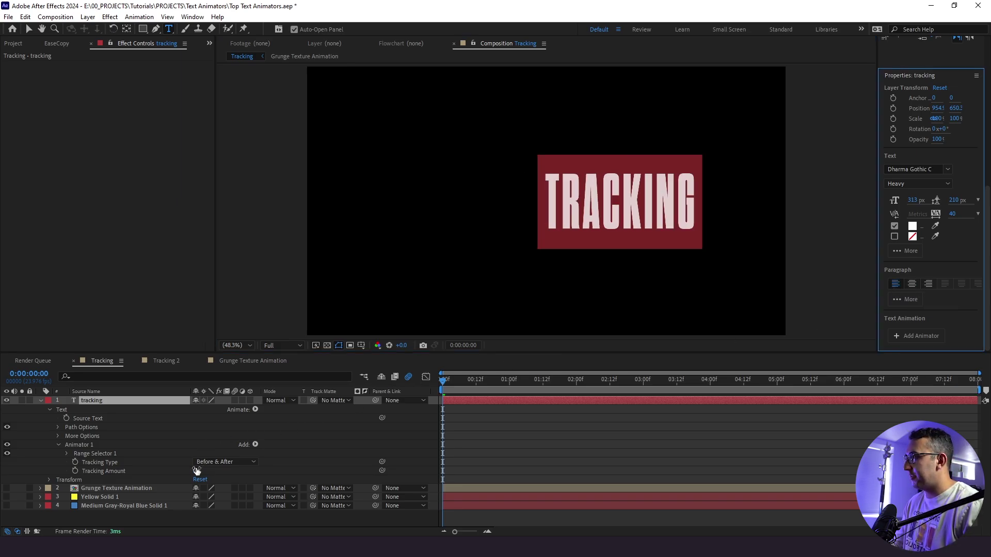
{"action": "left_click_drag", "start_coordinate": [195, 471], "coordinate": [218, 475]}
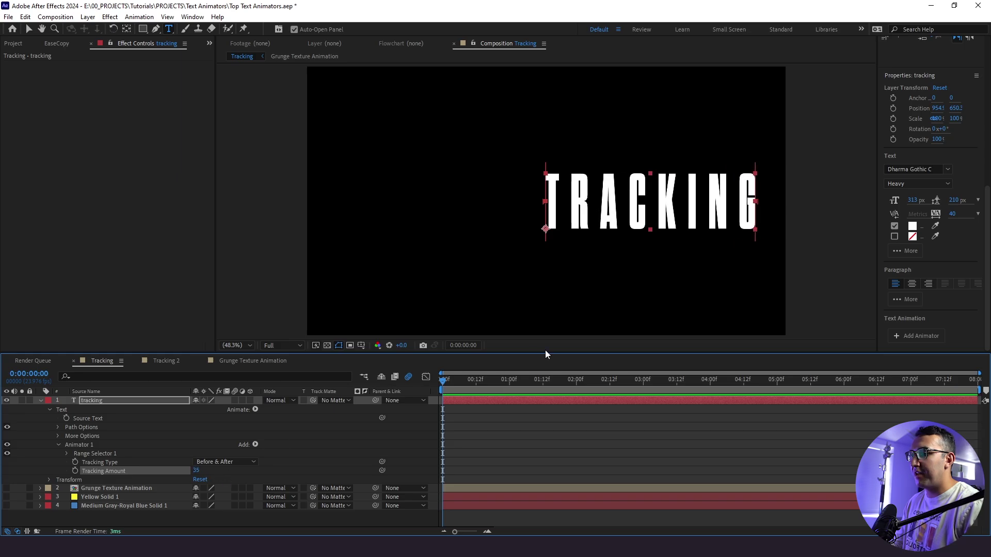
{"action": "key", "text": "ctrl+z"}
{"action": "left_click", "coordinate": [913, 283]}
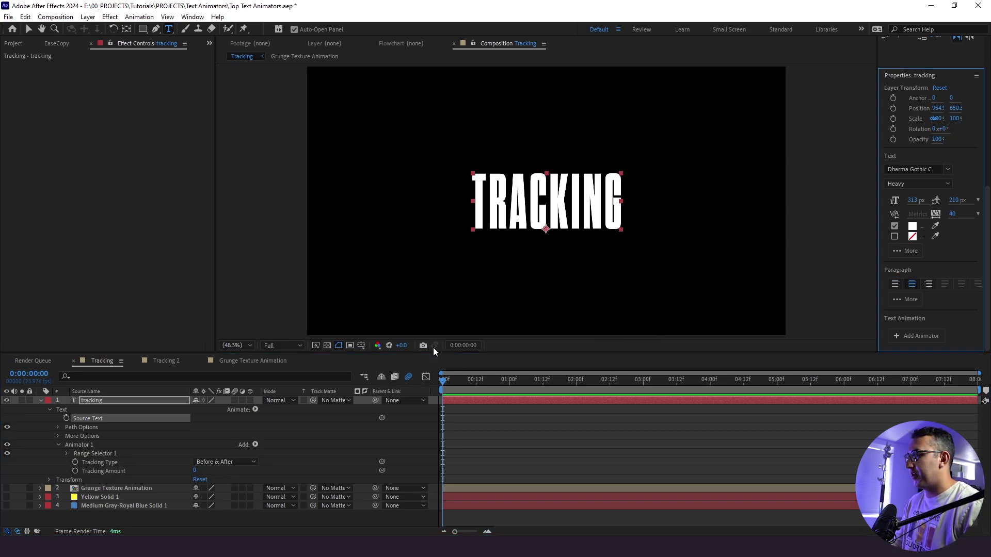
Keyframe the text's Tracking Amount from 0 at the start to 132 at 1 second, and preview the animation
{"action": "left_click", "coordinate": [329, 430]}
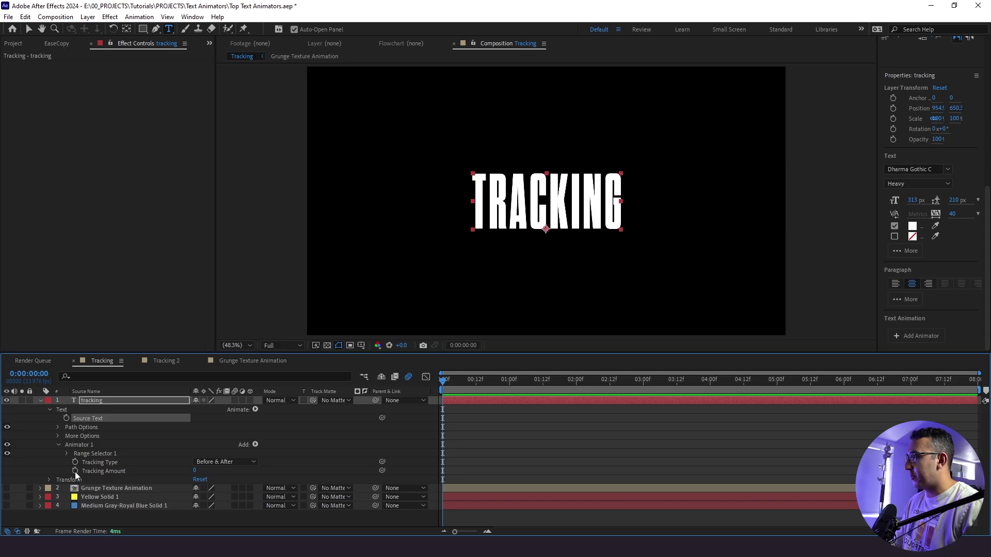
{"action": "left_click", "coordinate": [75, 471]}
{"action": "left_click_drag", "start_coordinate": [480, 386], "coordinate": [509, 396]}
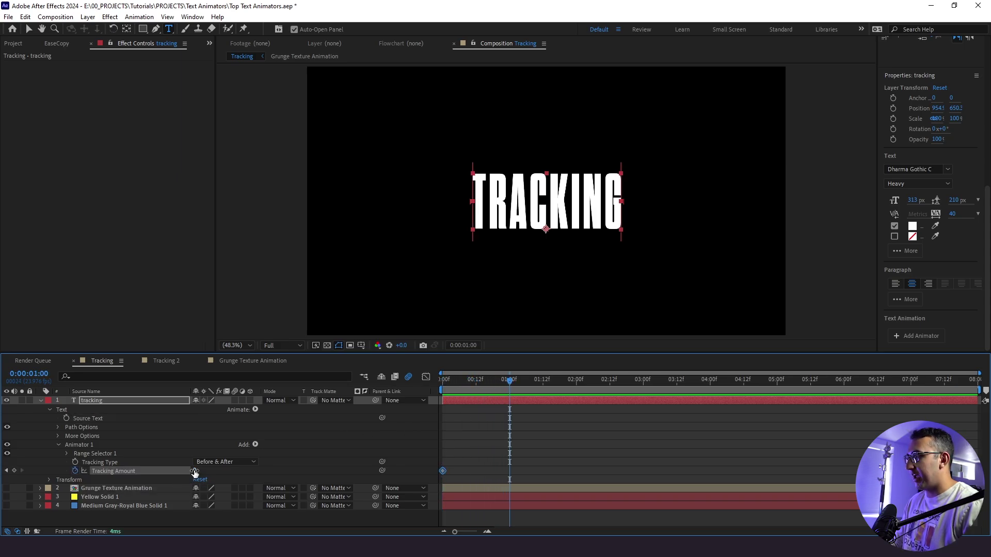
{"action": "left_click_drag", "start_coordinate": [195, 471], "coordinate": [254, 463]}
{"action": "left_click", "coordinate": [584, 442]}
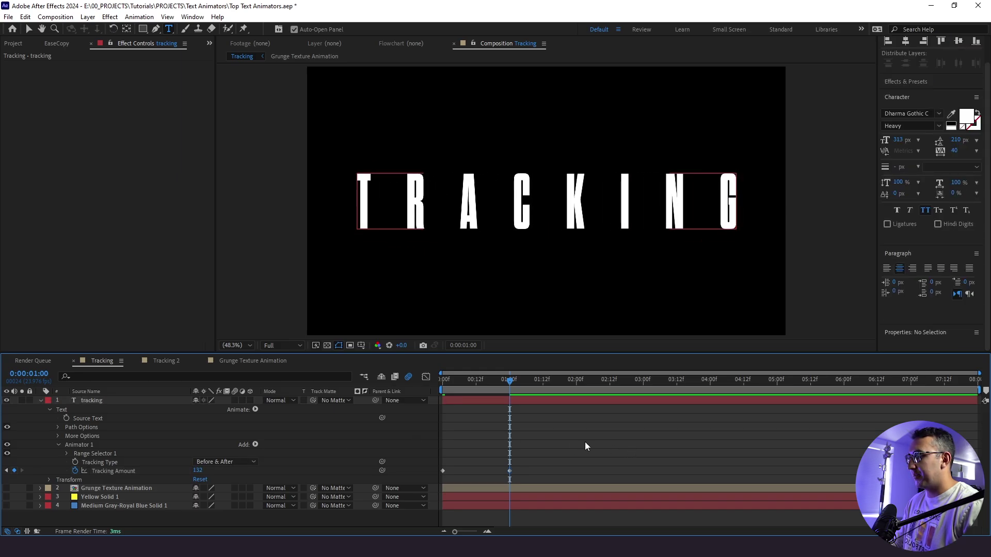
{"action": "left_click_drag", "start_coordinate": [508, 383], "coordinate": [416, 404]}
{"action": "key", "text": "space"}
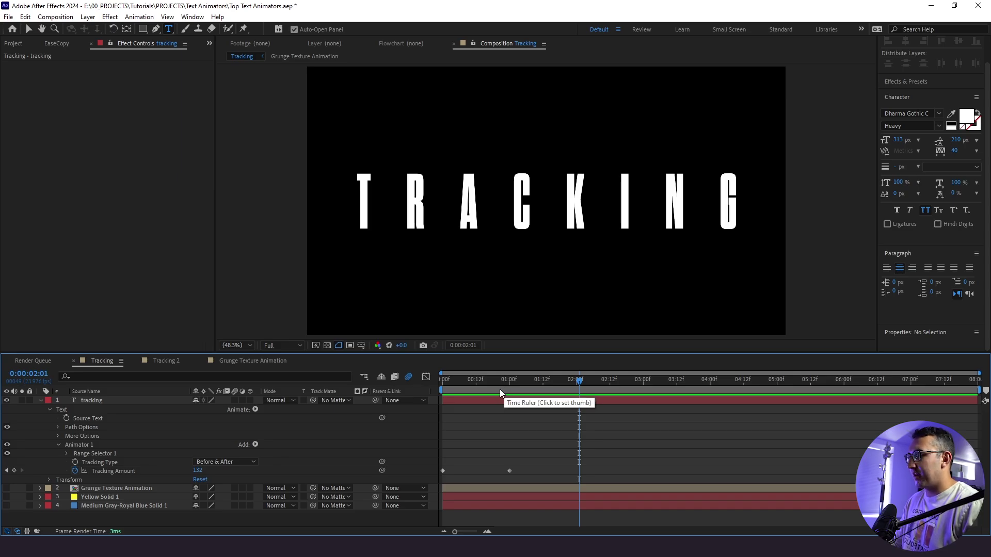
{"action": "key", "text": "space"}
{"action": "key", "text": "space"}
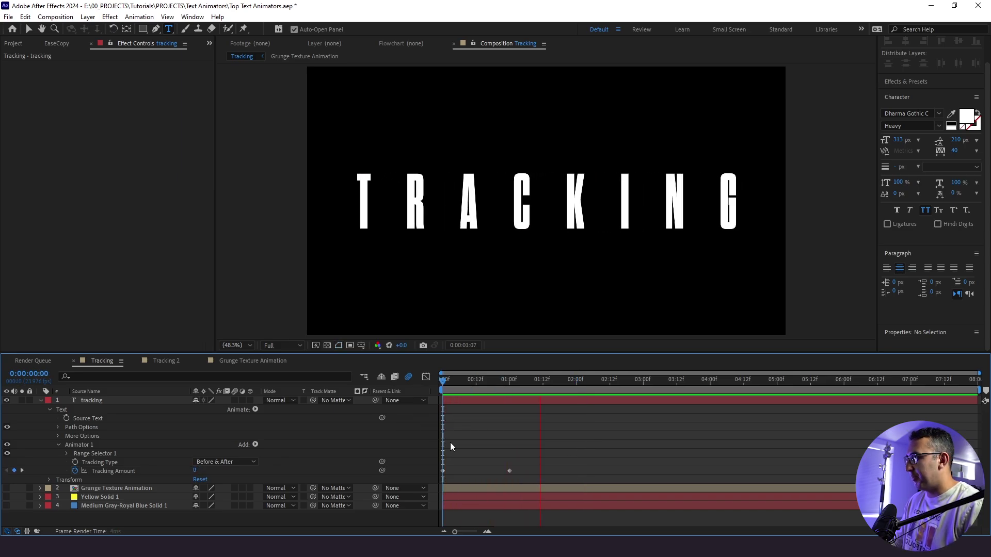
{"action": "left_click", "coordinate": [450, 442]}
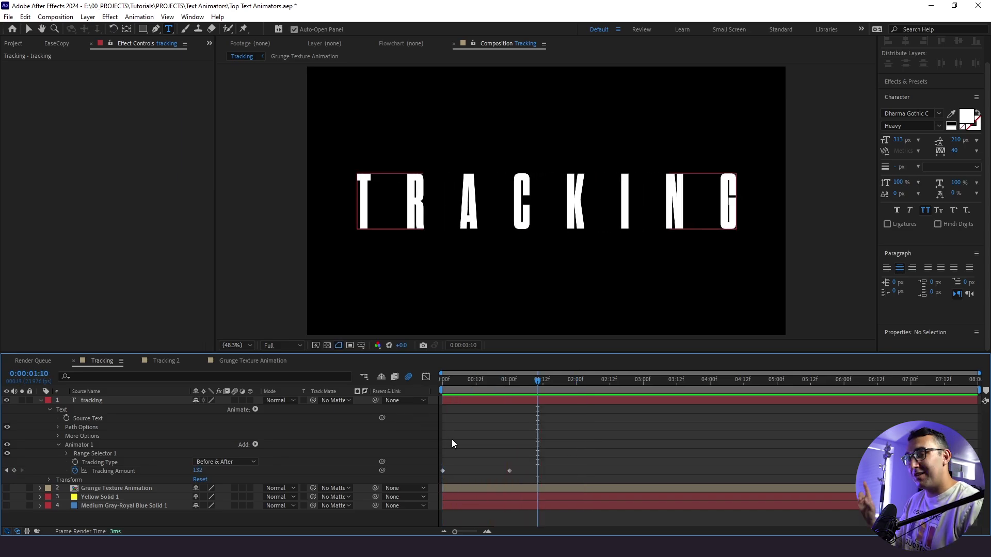
Easy-ease both Tracking Amount keyframes, extend their speed-graph influence to 100% towards the middle for a sharp peak, and preview the motion
{"action": "left_click", "coordinate": [123, 470]}
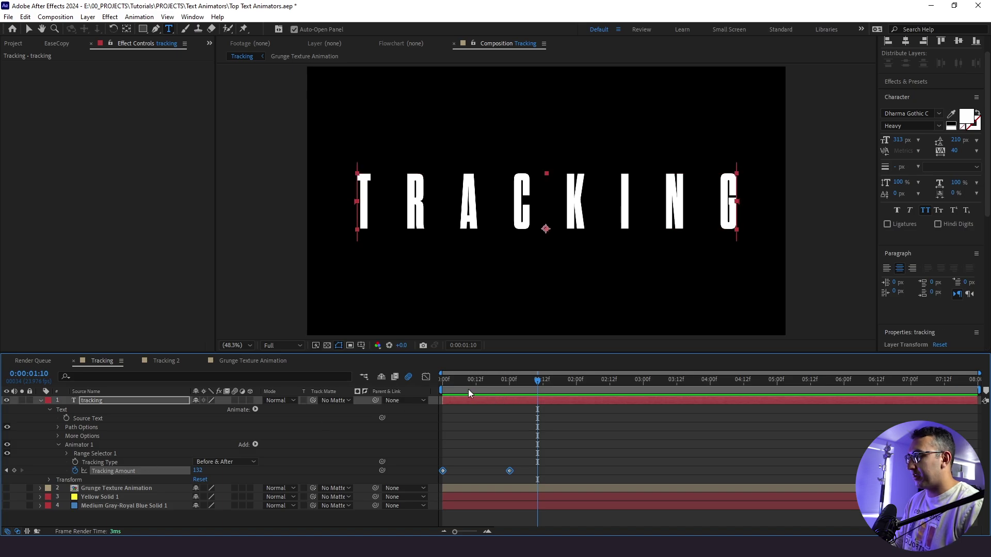
{"action": "key", "text": "F9"}
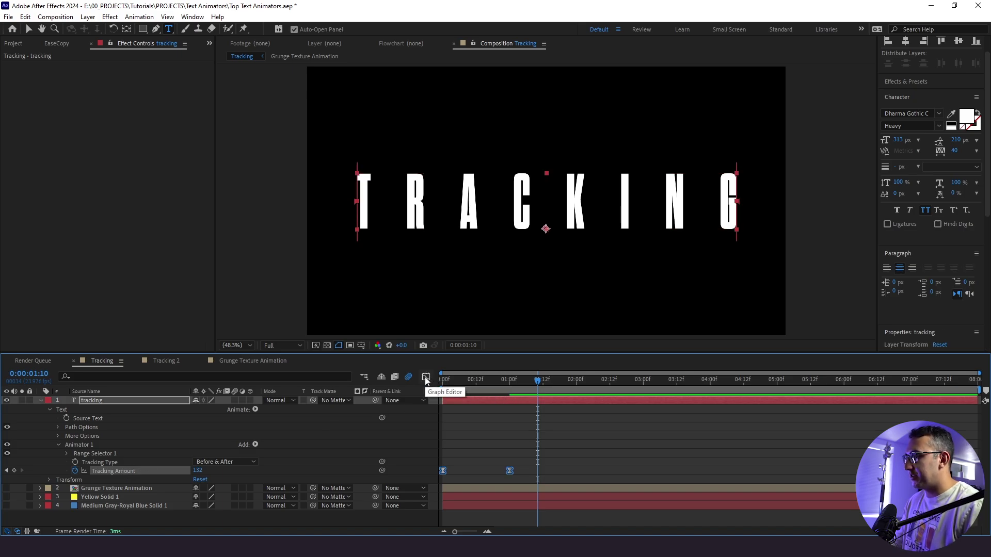
{"action": "left_click", "coordinate": [425, 377]}
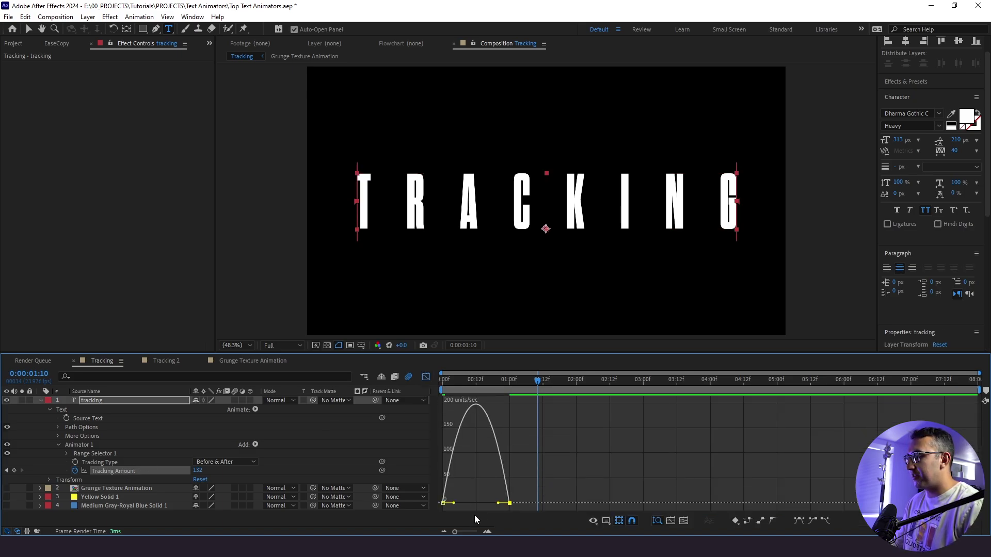
{"action": "left_click_drag", "start_coordinate": [500, 508], "coordinate": [476, 506]}
{"action": "key", "text": "ctrl+z"}
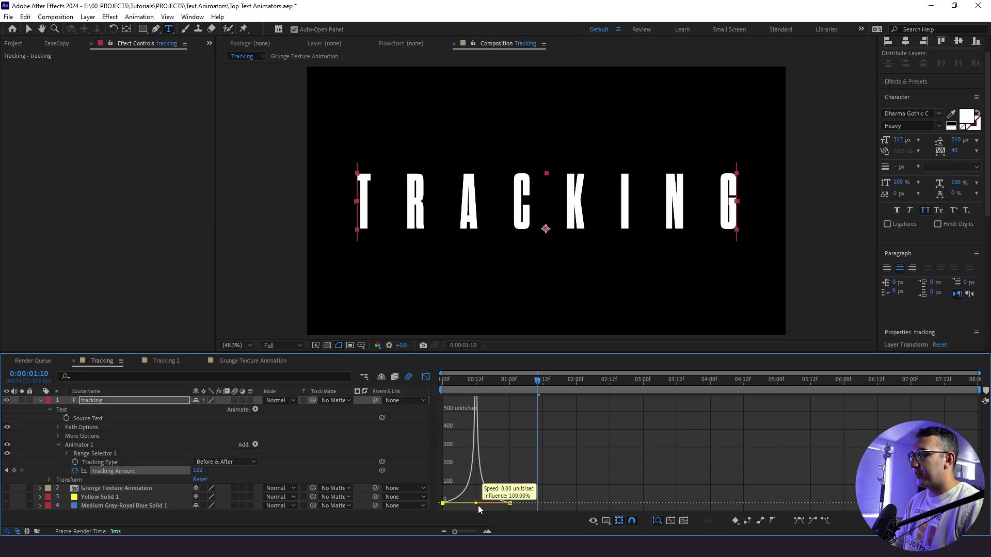
{"action": "left_click", "coordinate": [453, 383]}
{"action": "left_click_drag", "start_coordinate": [453, 383], "coordinate": [476, 400]}
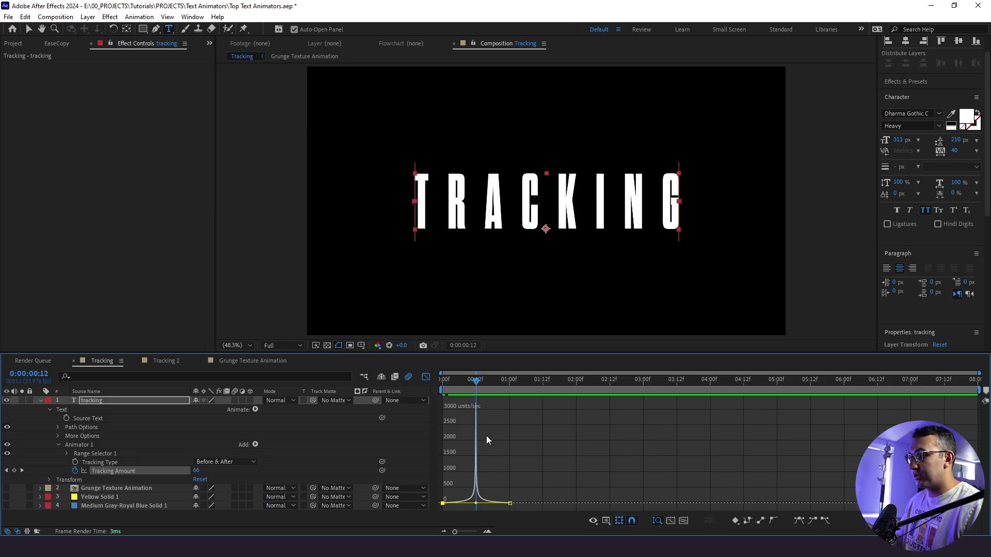
{"action": "left_click", "coordinate": [426, 377]}
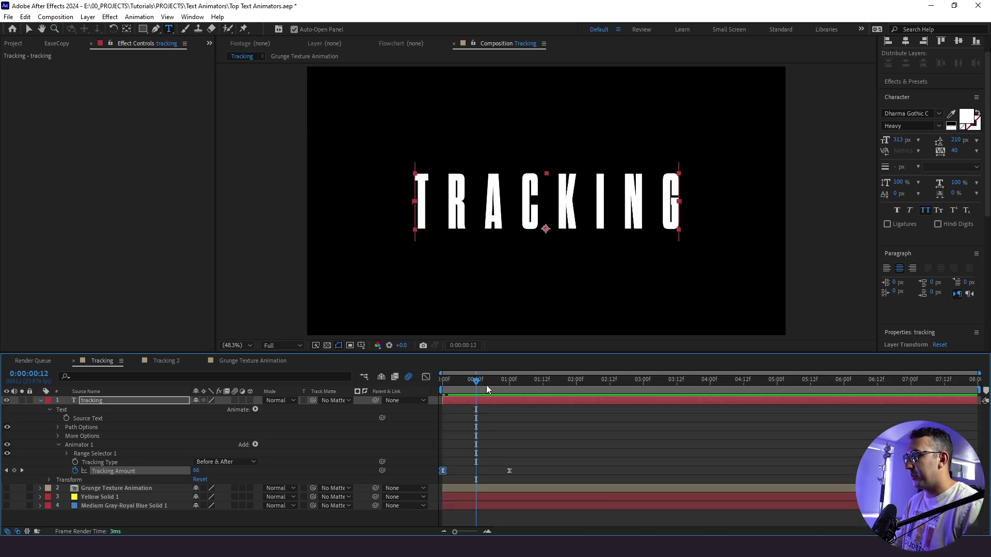
{"action": "left_click_drag", "start_coordinate": [486, 385], "coordinate": [388, 406]}
{"action": "key", "text": "space"}
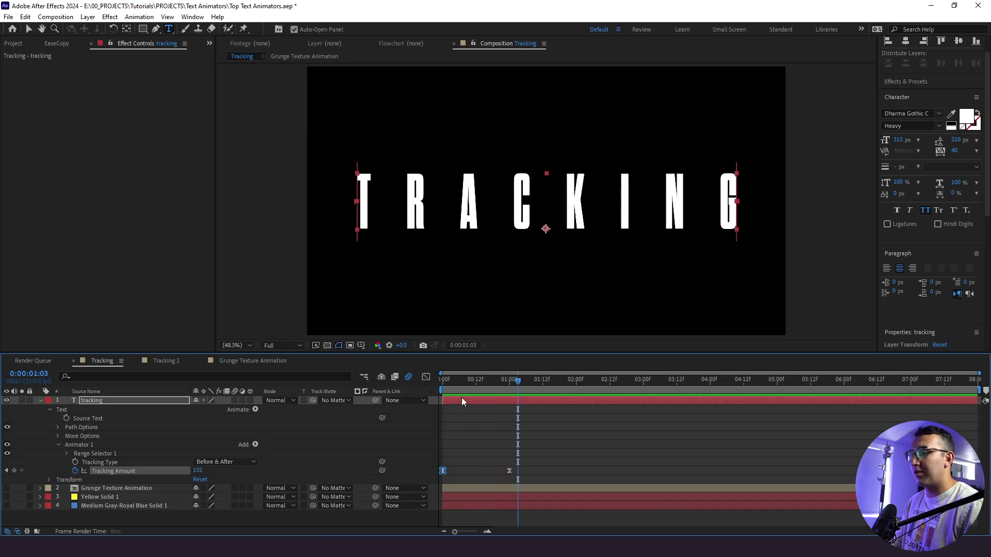
{"action": "key", "text": "space"}
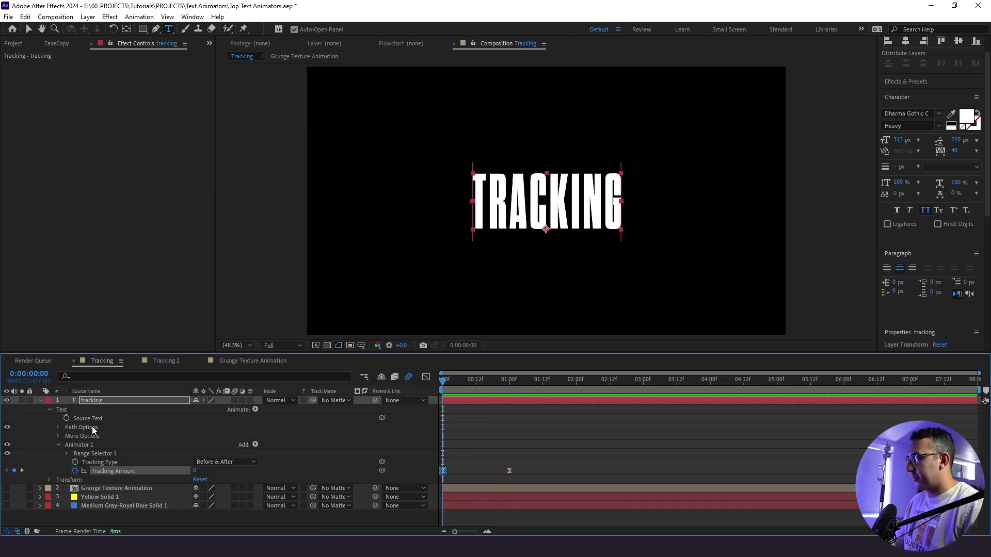
Show the blue solid and Grunge Texture Animation layers, and apply Levels to the texture with Input Black at about 173
{"action": "left_click", "coordinate": [6, 506]}
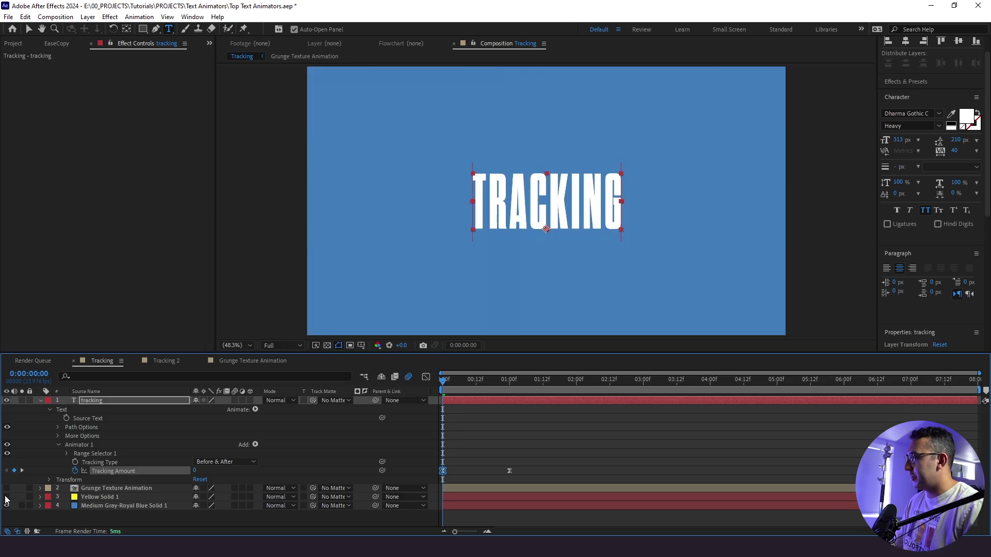
{"action": "left_click", "coordinate": [6, 489]}
{"action": "left_click", "coordinate": [110, 488]}
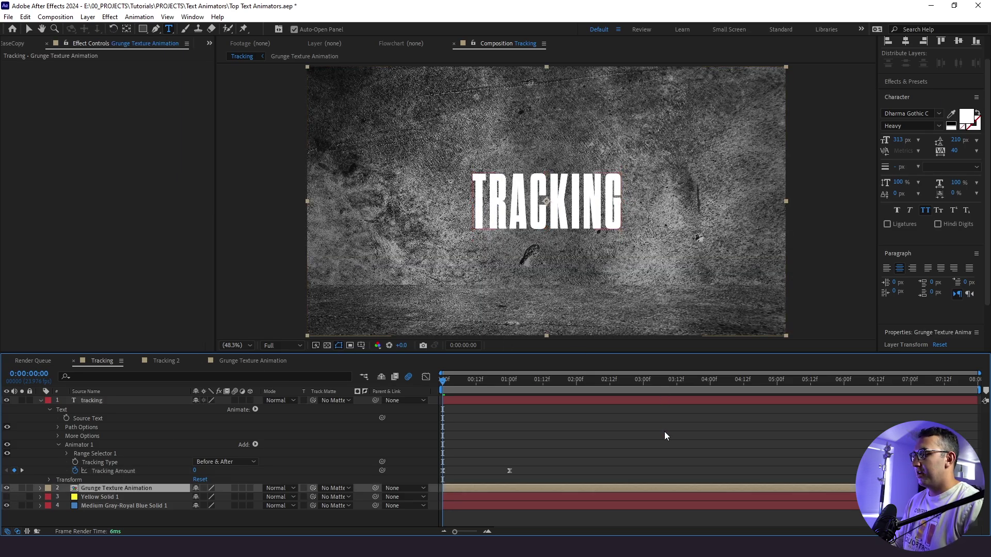
{"action": "key", "text": "ctrl+space"}
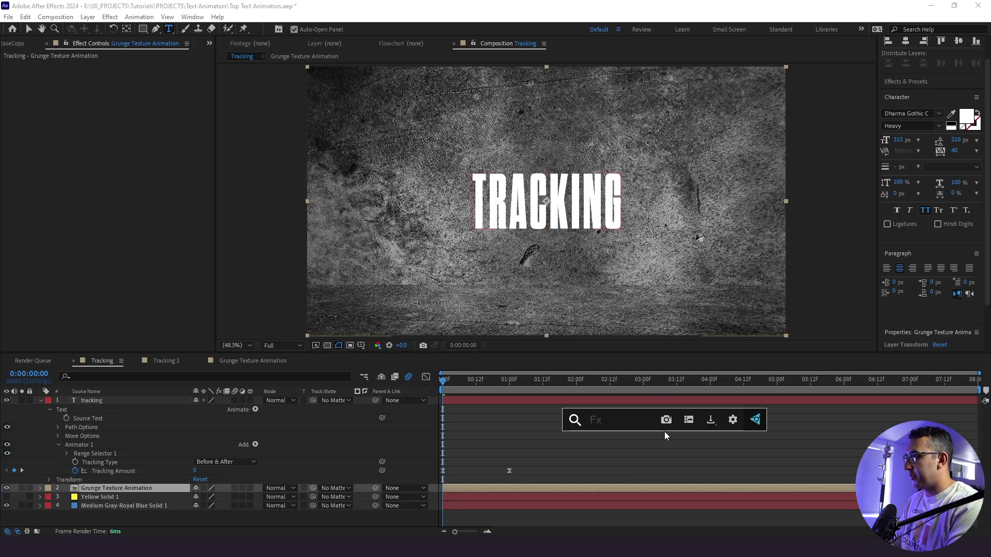
{"action": "type", "text": "levels"}
{"action": "key", "text": "Return"}
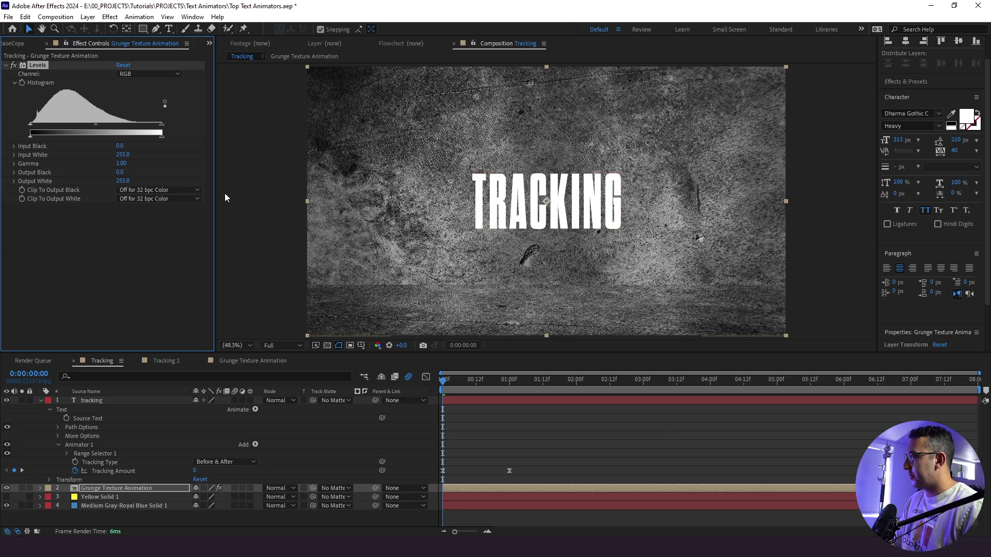
{"action": "left_click_drag", "start_coordinate": [30, 124], "coordinate": [112, 118]}
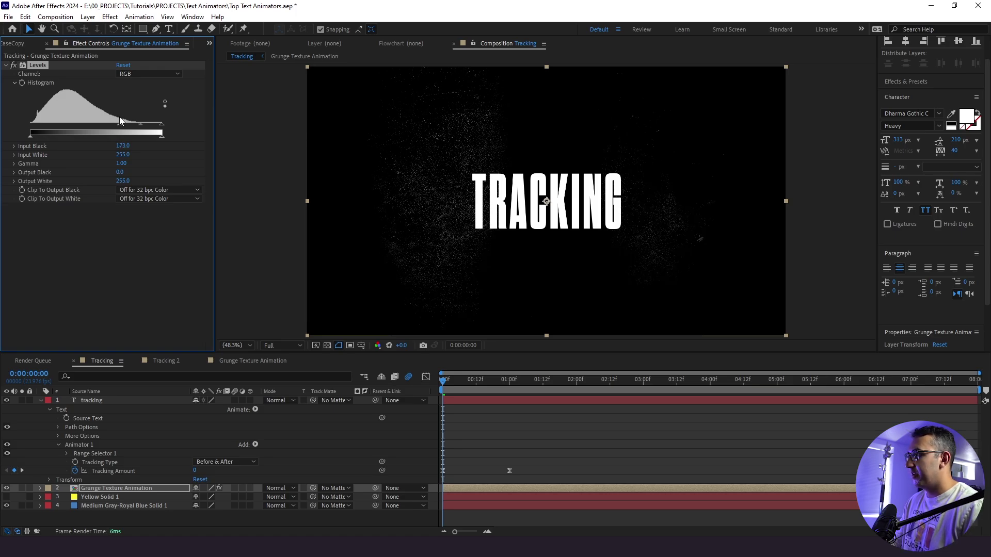
Apply the Invert effect to the Grunge Texture Animation layer
{"action": "left_click", "coordinate": [91, 483]}
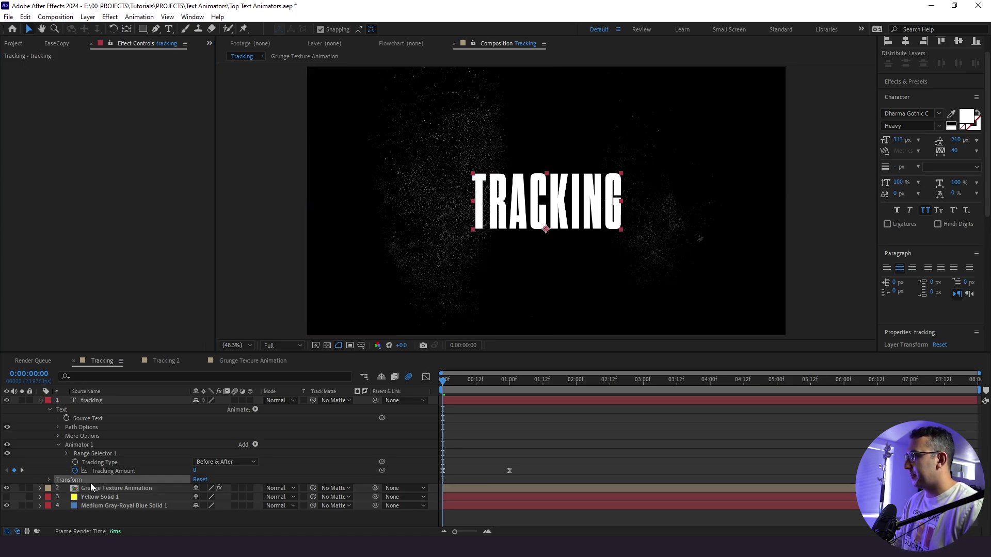
{"action": "left_click", "coordinate": [92, 487]}
{"action": "key", "text": "ctrl+space"}
{"action": "type", "text": "inver"}
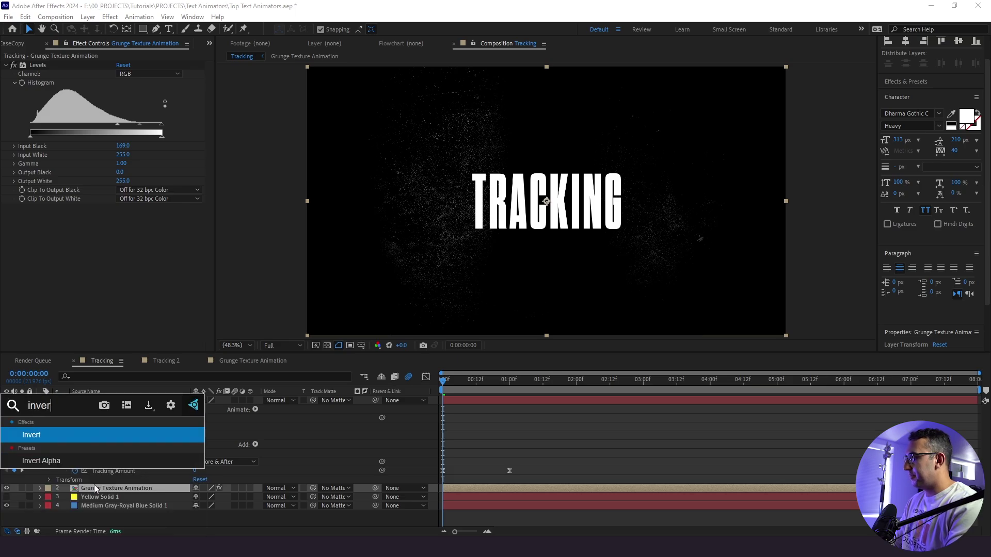
{"action": "key", "text": "Return"}
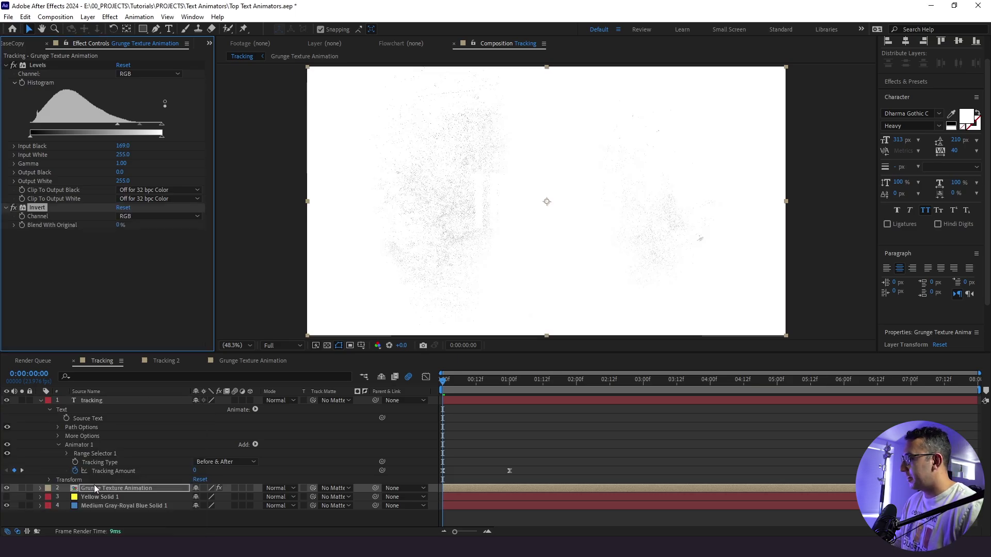
Set the Grunge Texture Animation layer's blending mode to Multiply and preview the composition
{"action": "left_click", "coordinate": [281, 488]}
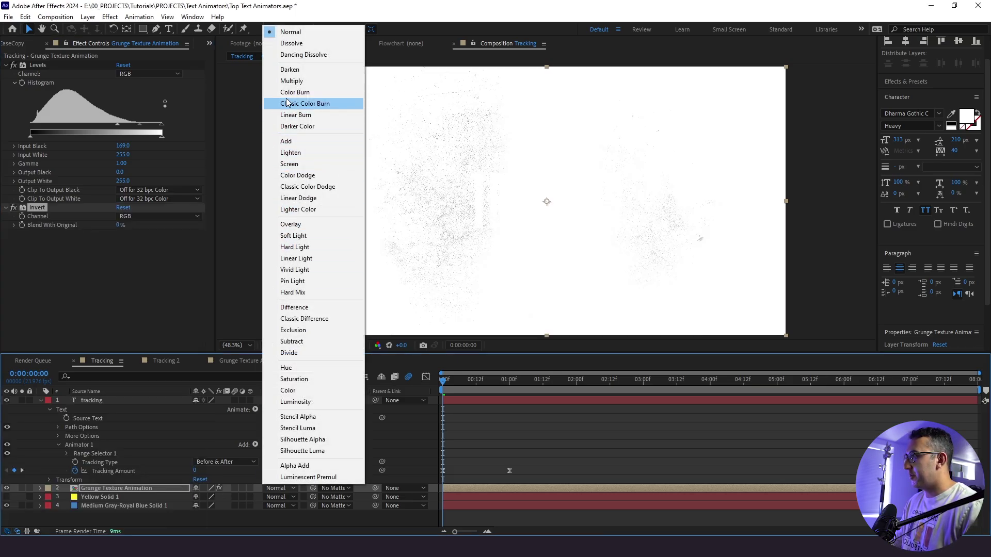
{"action": "left_click", "coordinate": [292, 81]}
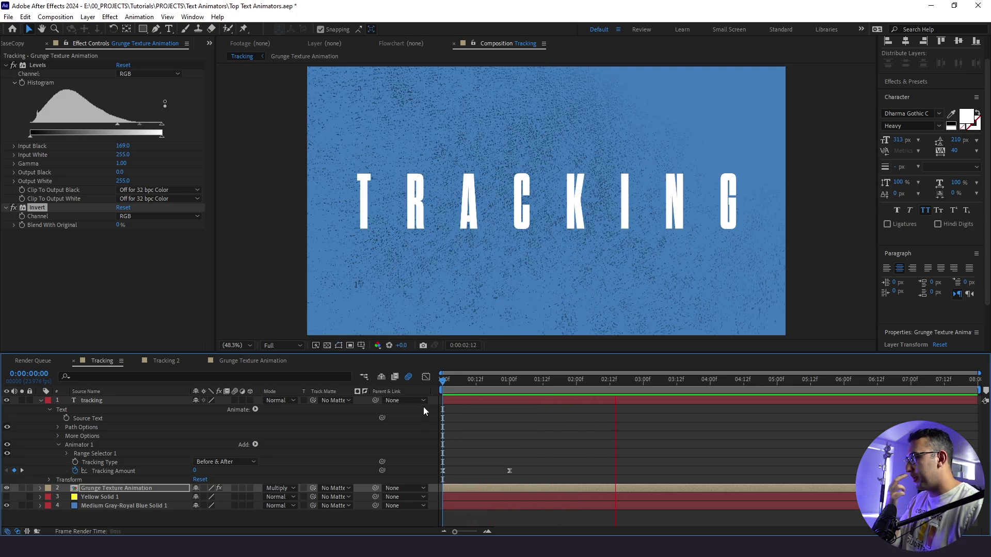
{"action": "key", "text": "space"}
{"action": "key", "text": "space"}
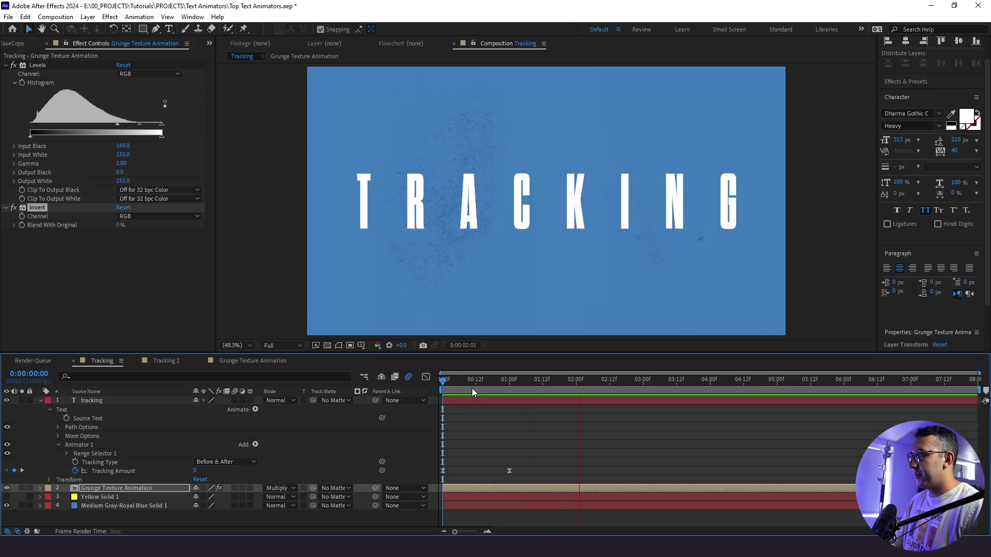
{"action": "key", "text": "space"}
Lower the Grunge Texture Animation layer's Opacity to 30% and preview from the start
{"action": "left_click_drag", "start_coordinate": [514, 383], "coordinate": [551, 382]}
{"action": "left_click", "coordinate": [119, 489]}
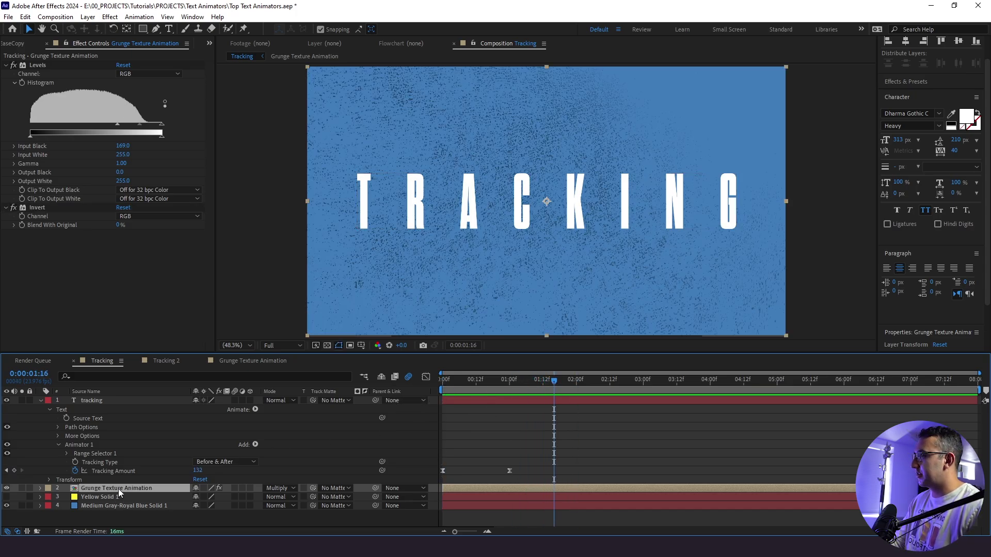
{"action": "key", "text": "t"}
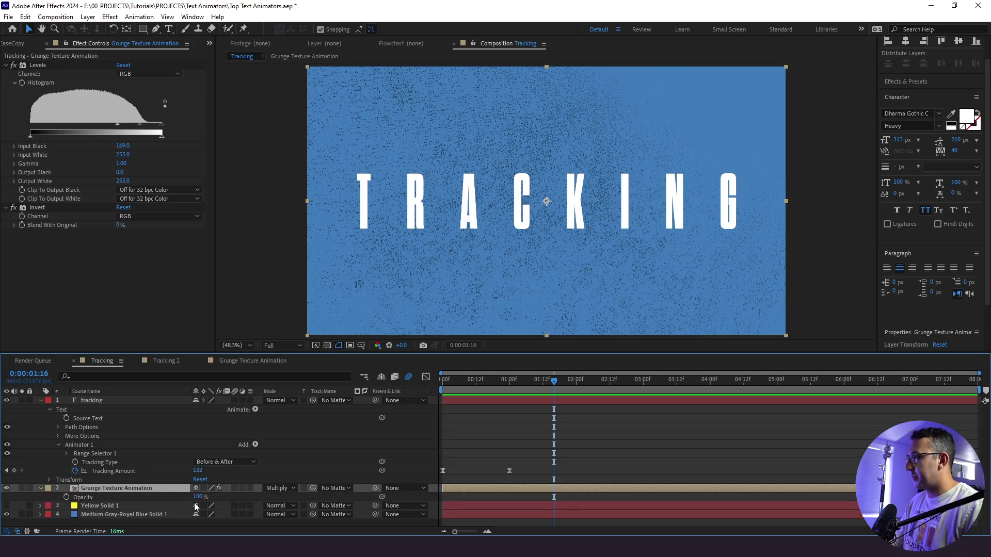
{"action": "left_click", "coordinate": [198, 497]}
{"action": "type", "text": "30"}
{"action": "key", "text": "Return"}
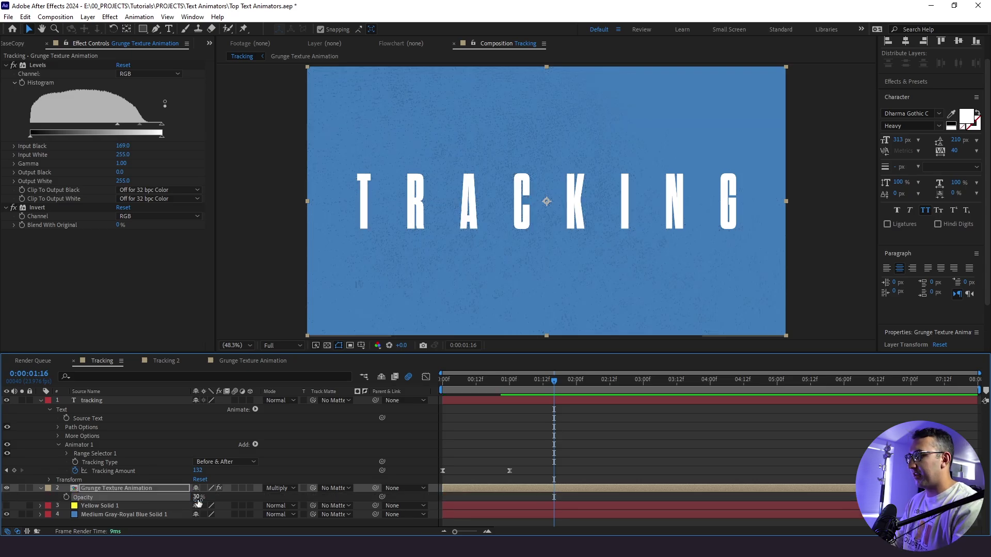
{"action": "key", "text": "Home"}
{"action": "key", "text": "space"}
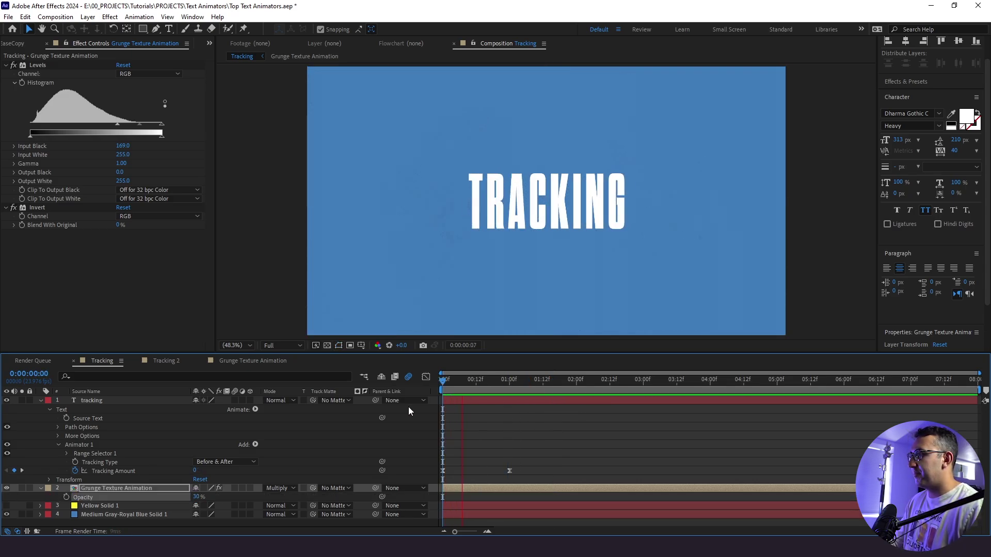
Split the tracking text layer at 0:00:00:12, midway between its two Tracking Amount keyframes
{"action": "left_click_drag", "start_coordinate": [454, 390], "coordinate": [465, 389]}
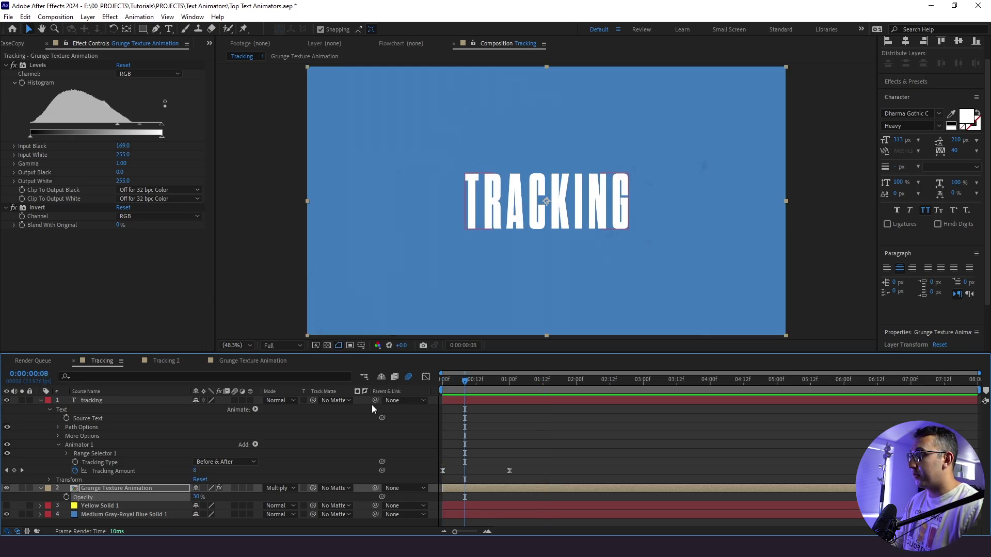
{"action": "left_click", "coordinate": [110, 471]}
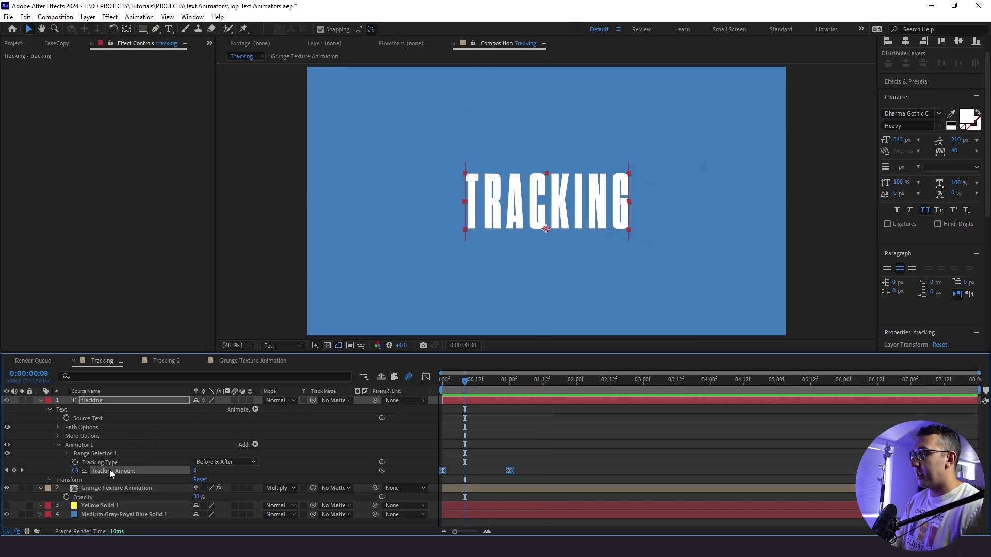
{"action": "left_click_drag", "start_coordinate": [463, 382], "coordinate": [476, 387]}
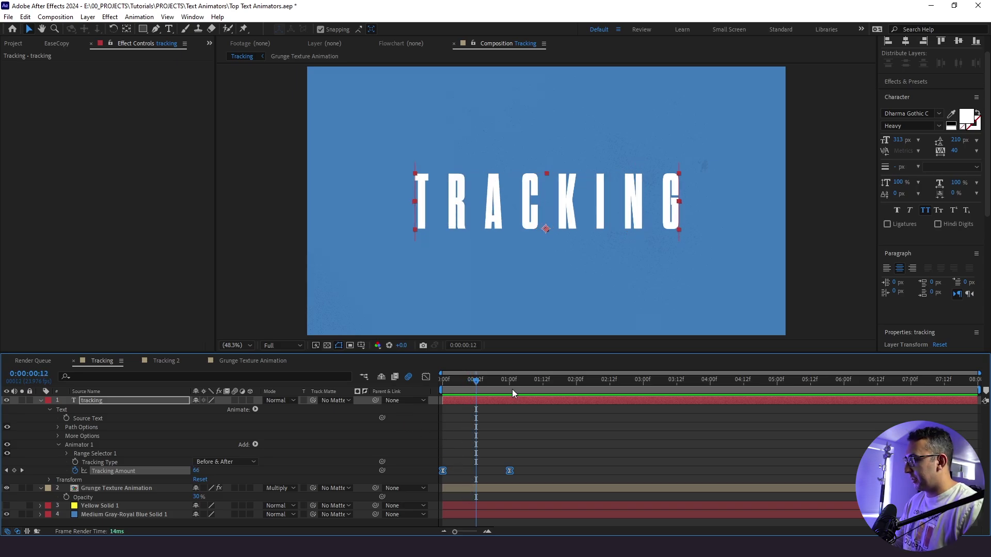
{"action": "key", "text": "ctrl+shift+d"}
Fill the tracking 2 text with the blue sampled from the composition background
{"action": "mouse_move", "coordinate": [512, 389]}
{"action": "left_mouse_down"}
{"action": "mouse_move", "coordinate": [492, 383]}
{"action": "mouse_move", "coordinate": [512, 393]}
{"action": "left_mouse_up"}
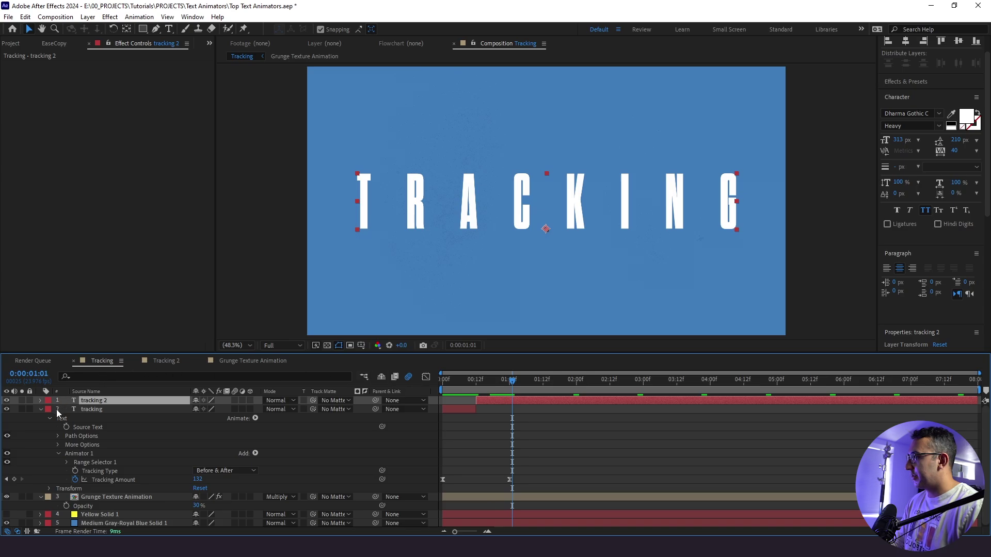
{"action": "left_click", "coordinate": [951, 113]}
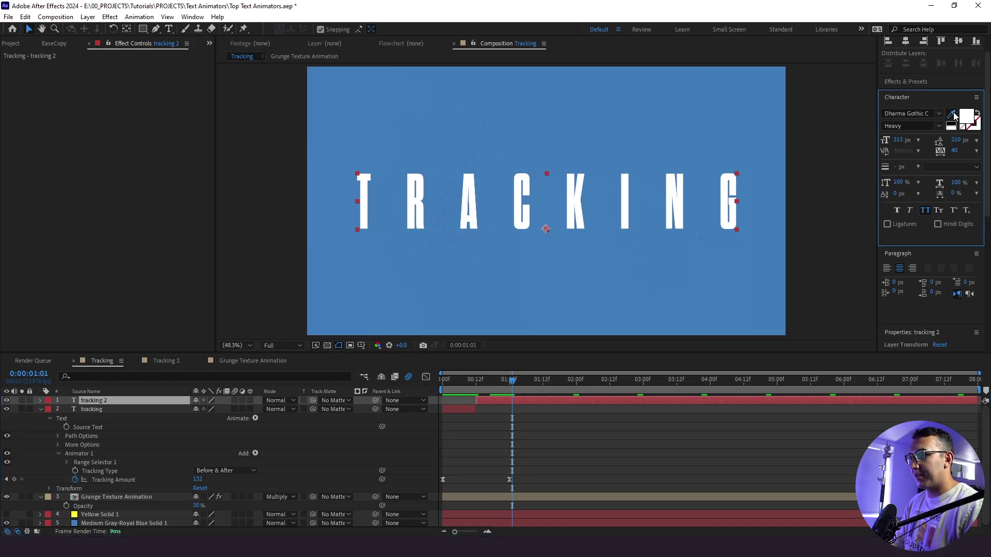
{"action": "left_click", "coordinate": [762, 120]}
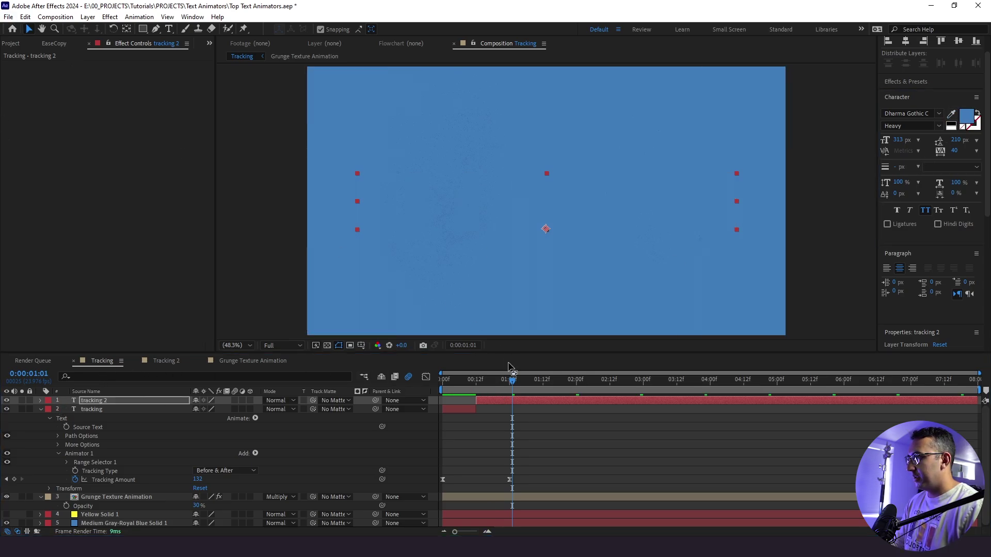
Show Yellow Solid 1 with its start trimmed to 0:00:00:12, and preview the colour switch from the beginning
{"action": "left_click", "coordinate": [477, 383]}
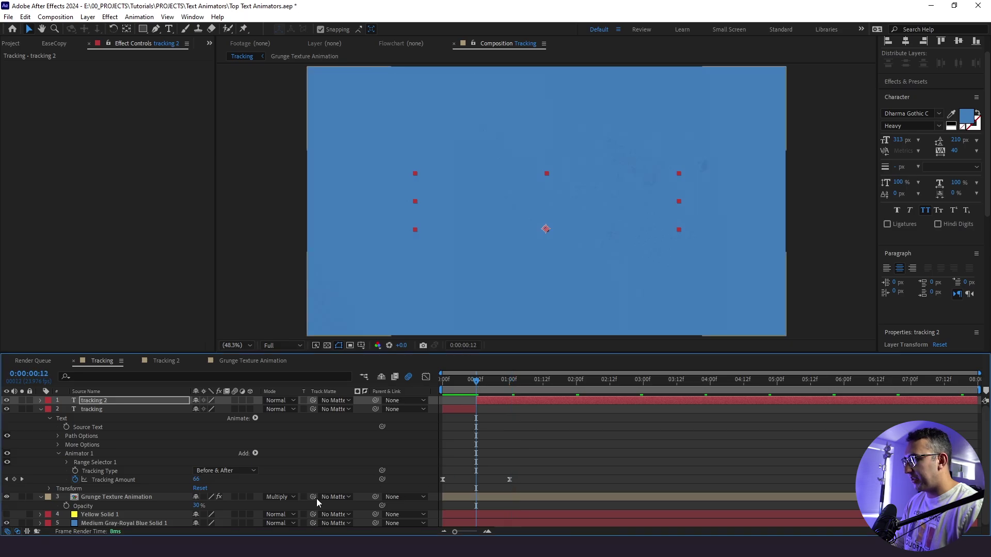
{"action": "left_click", "coordinate": [66, 514]}
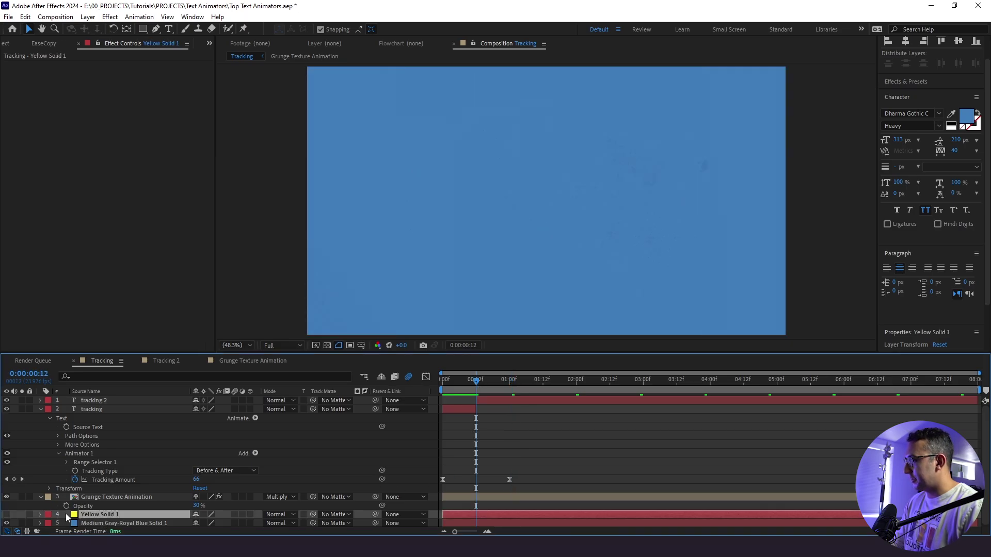
{"action": "left_click", "coordinate": [7, 515]}
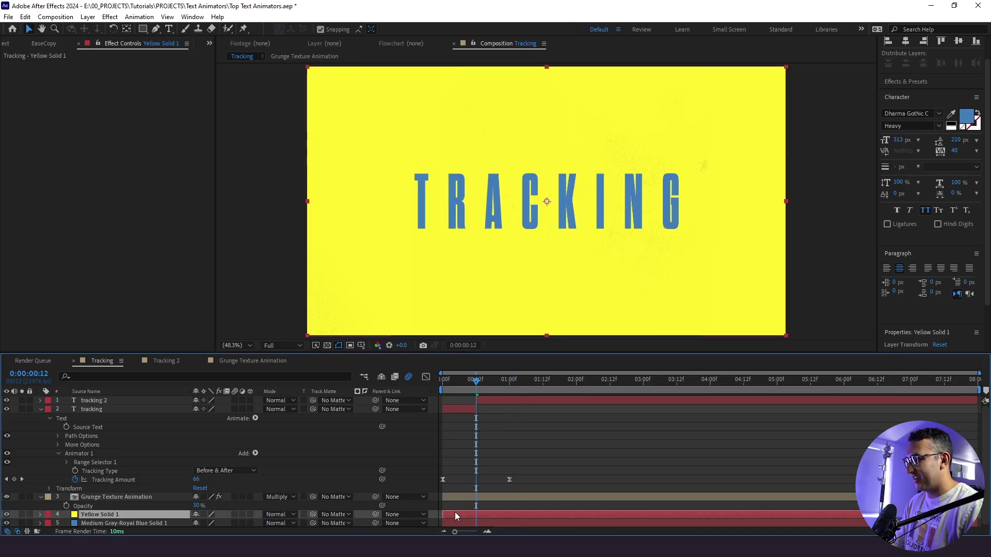
{"action": "left_click_drag", "start_coordinate": [477, 518], "coordinate": [488, 519]}
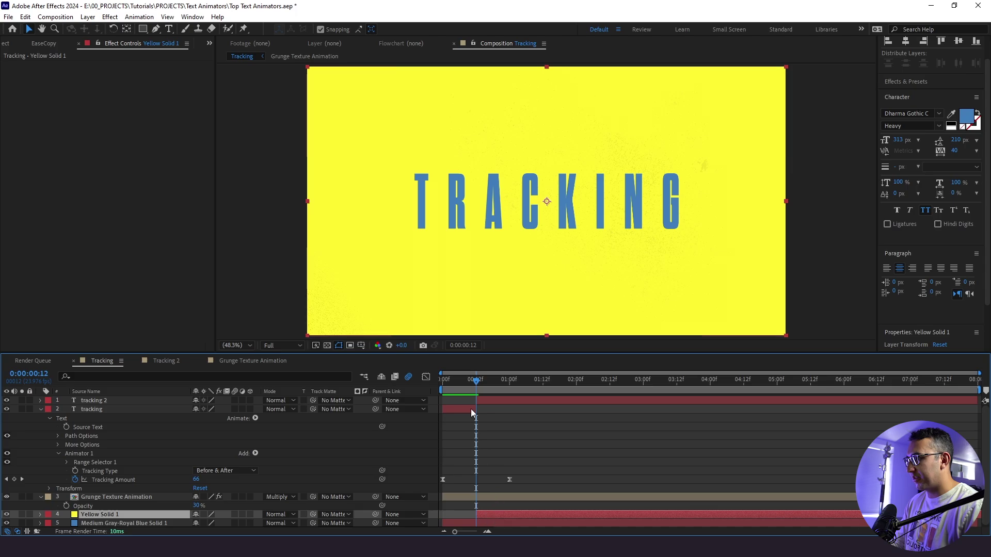
{"action": "left_click_drag", "start_coordinate": [475, 385], "coordinate": [420, 409]}
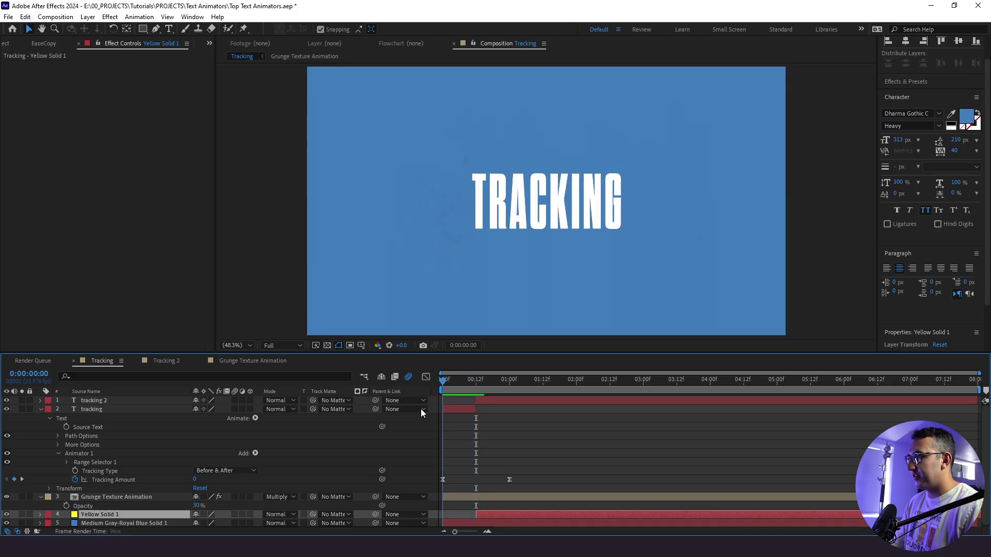
{"action": "key", "text": "space"}
Fill the first tracking text layer with the yellow sampled from Yellow Solid 1 and preview the colour switch
{"action": "left_click", "coordinate": [432, 408]}
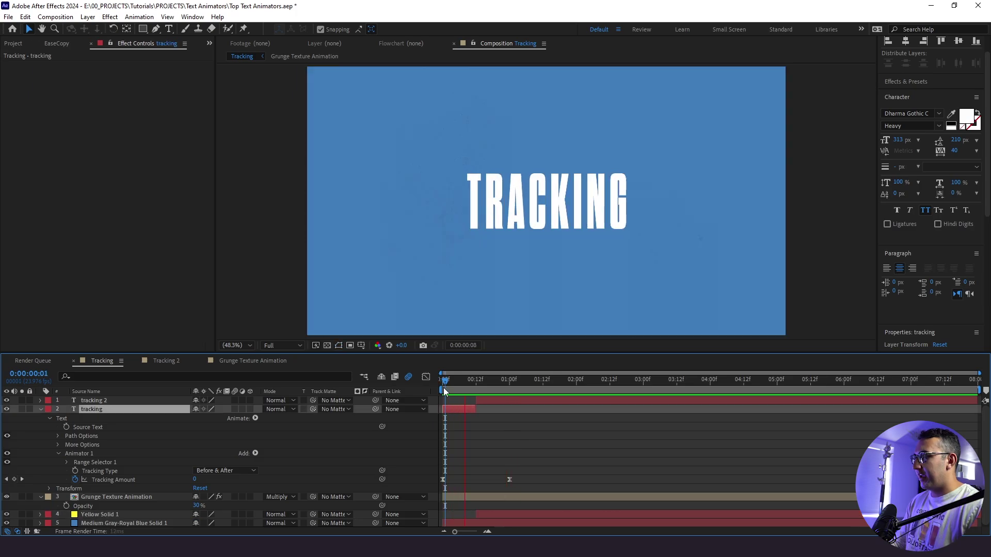
{"action": "left_click_drag", "start_coordinate": [463, 383], "coordinate": [457, 387]}
{"action": "key", "text": "space"}
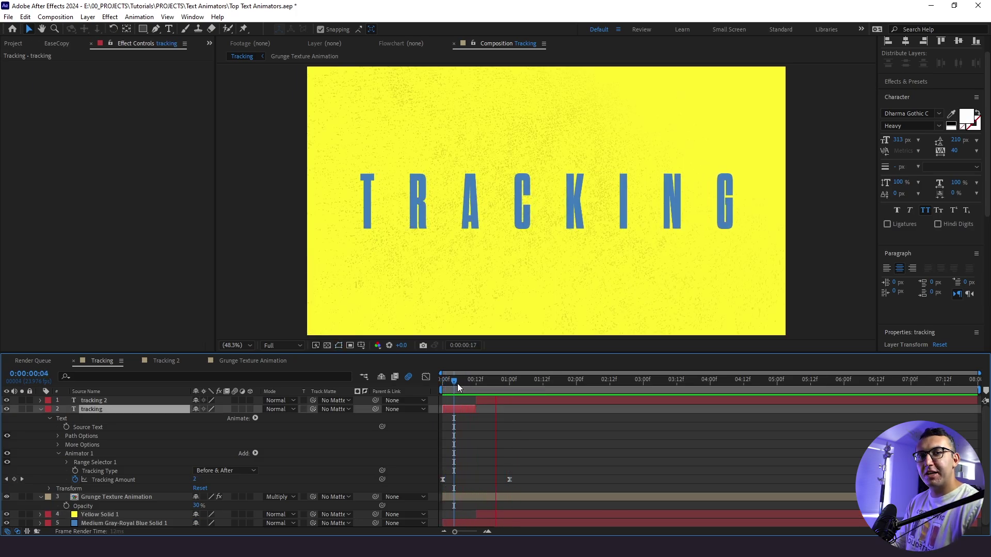
{"action": "key", "text": "space"}
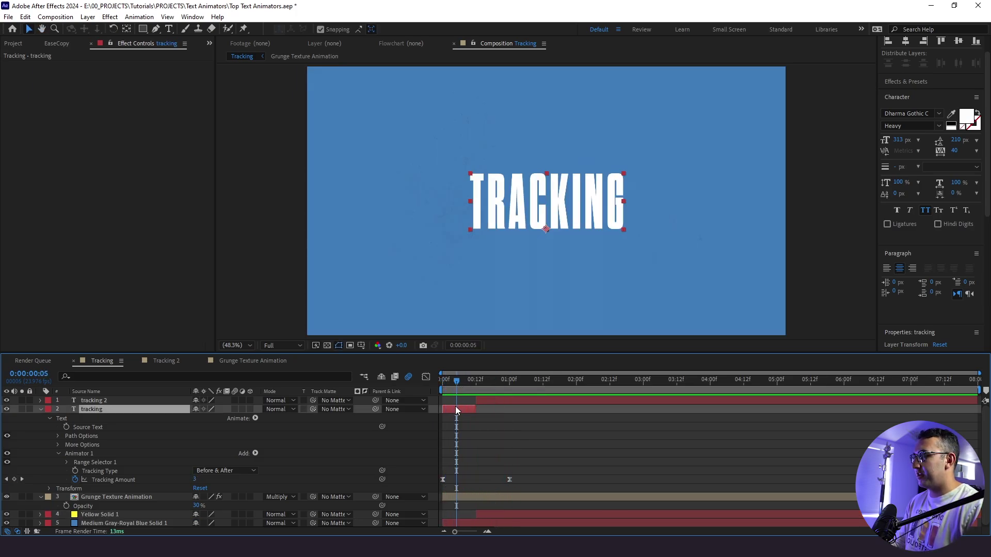
{"action": "left_click", "coordinate": [951, 114]}
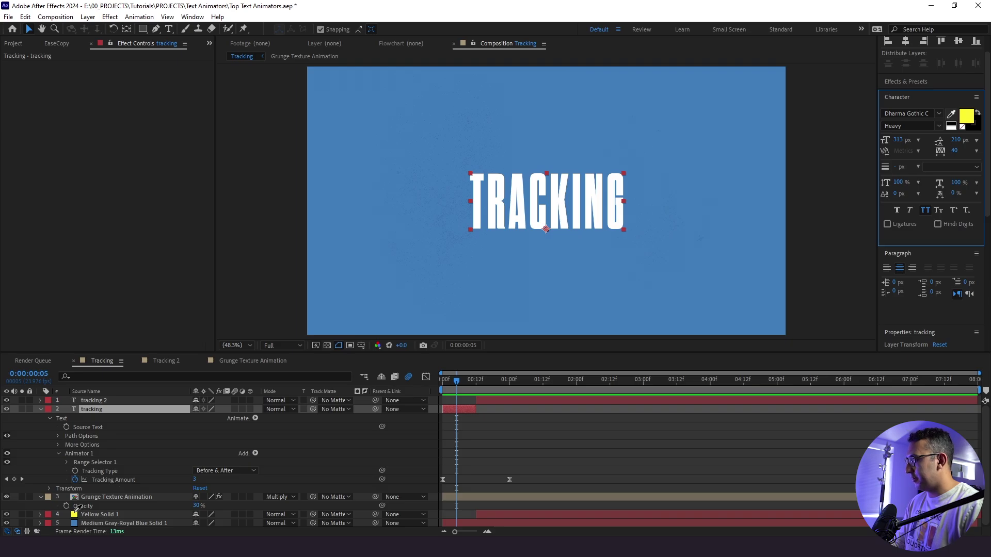
{"action": "left_click", "coordinate": [74, 514]}
{"action": "left_click", "coordinate": [499, 425]}
{"action": "left_click_drag", "start_coordinate": [467, 383], "coordinate": [454, 387]}
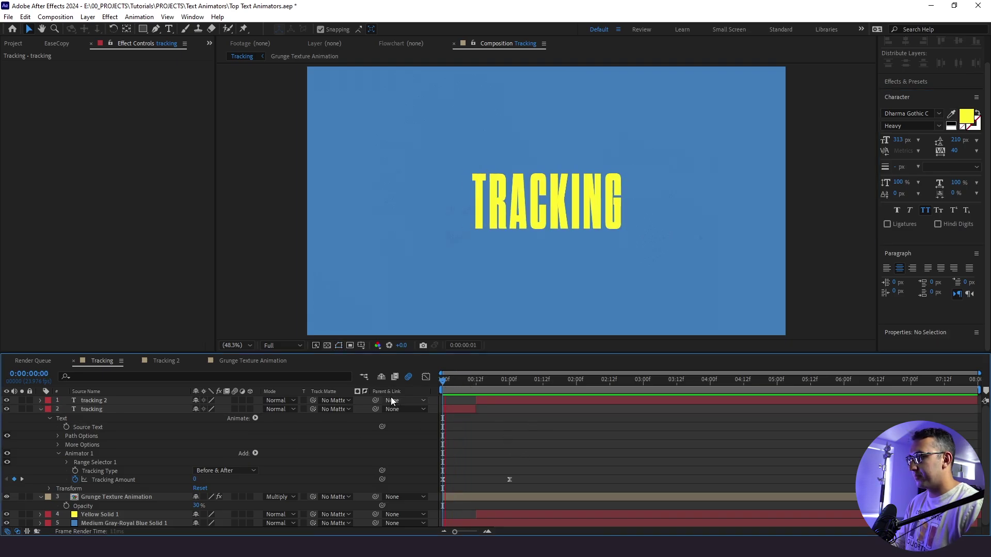
{"action": "key", "text": "space"}
{"action": "key", "text": "space"}
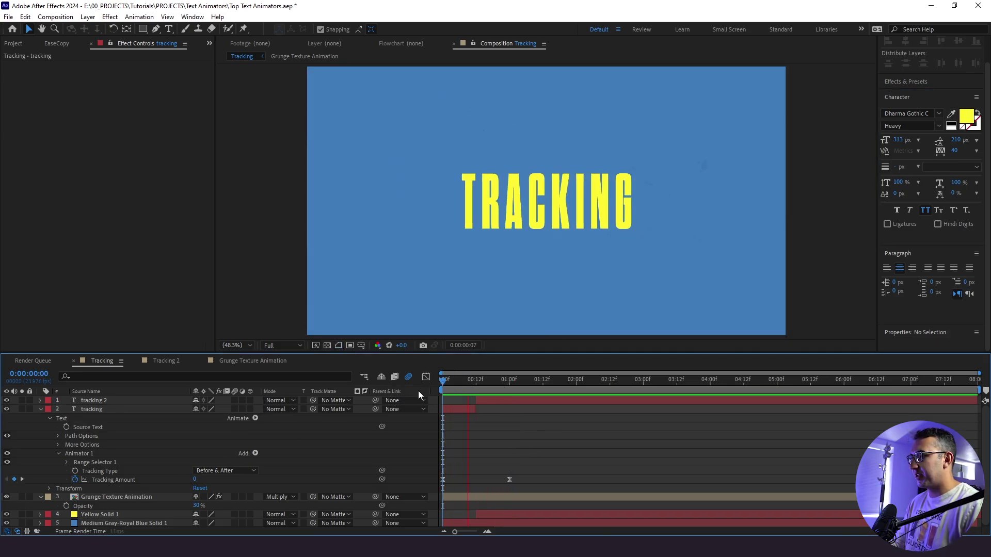
{"action": "key", "text": "space"}
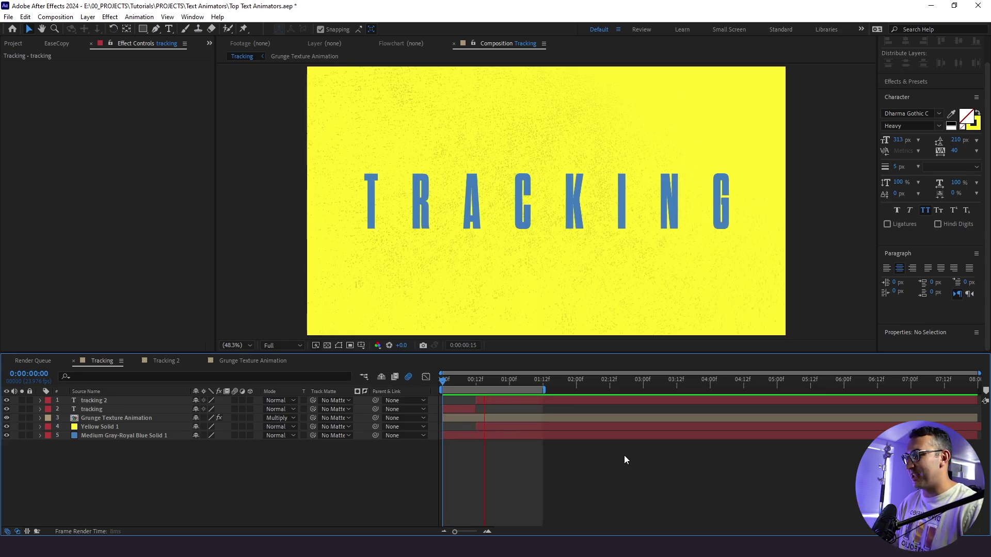
Keyframe the first tracking layer's Opacity at 100% at the start and again at 0:00:00:04
{"action": "left_click", "coordinate": [451, 379]}
{"action": "left_click", "coordinate": [92, 410]}
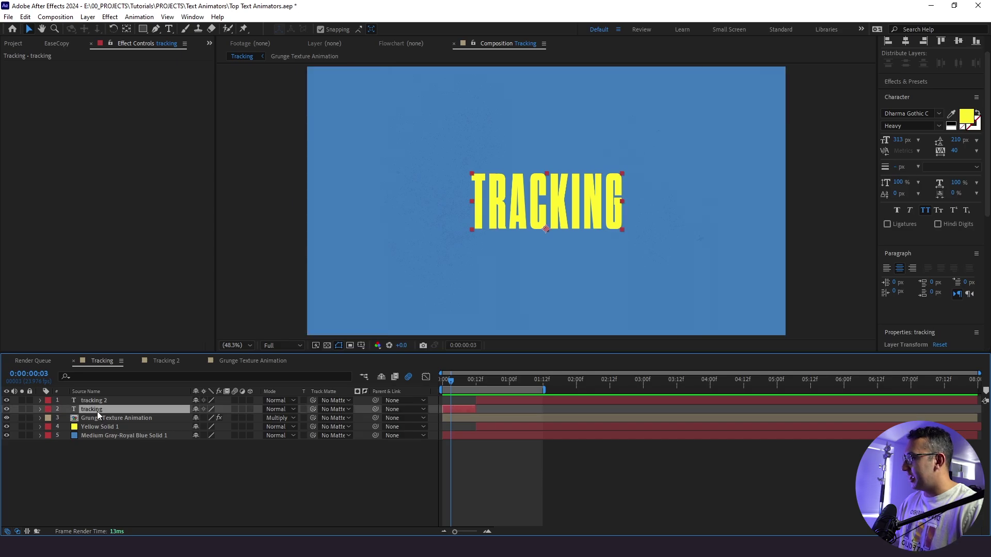
{"action": "key", "text": "t"}
{"action": "left_click", "coordinate": [66, 418]}
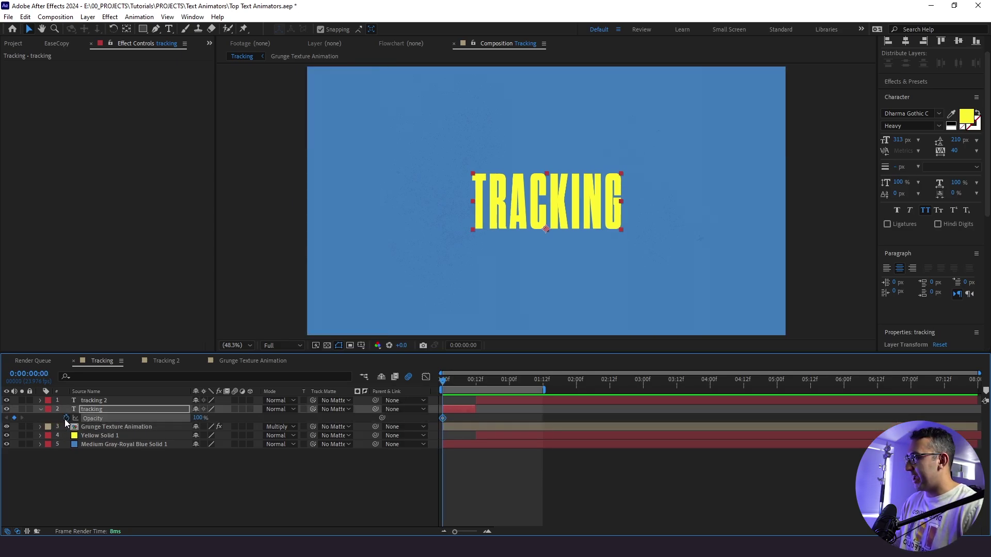
{"action": "key", "text": "Page_Down"}
{"action": "key", "text": "Page_Down"}
{"action": "key", "text": "Page_Down"}
{"action": "key", "text": "Page_Down"}
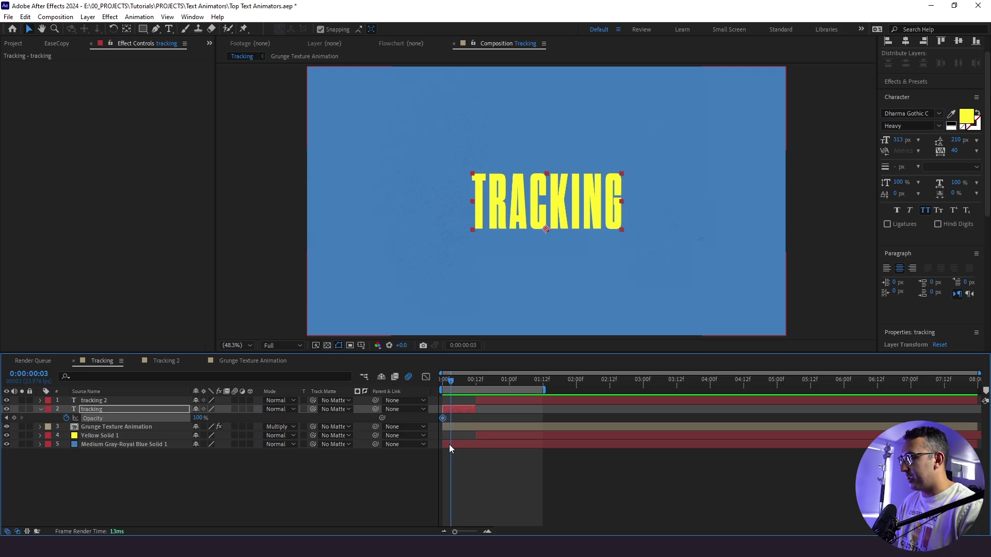
{"action": "left_click", "coordinate": [16, 418]}
Add a third 100% Opacity keyframe to the first tracking layer at 0:00:00:08
{"action": "key", "text": "Page_Down"}
{"action": "key", "text": "Page_Down"}
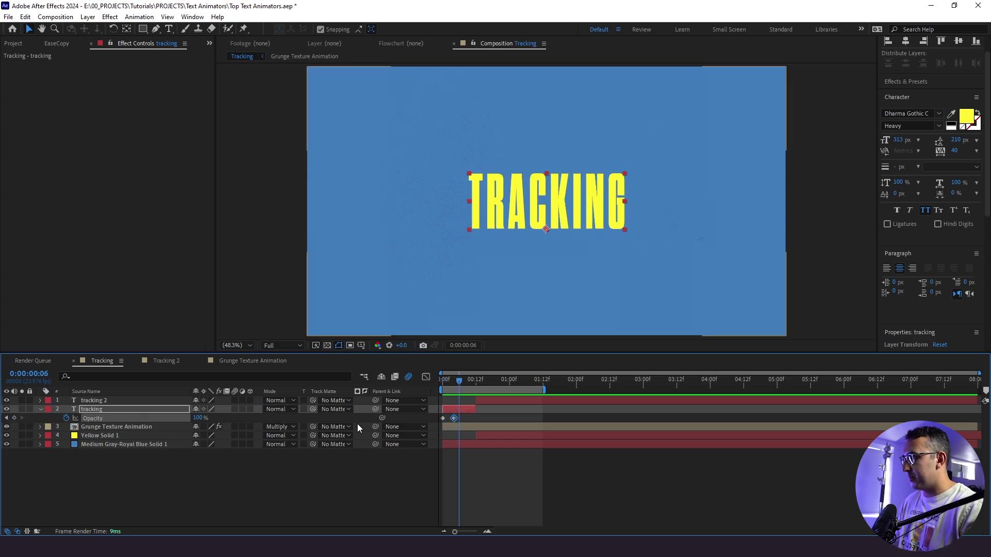
{"action": "key", "text": "Page_Down"}
{"action": "key", "text": "Page_Down"}
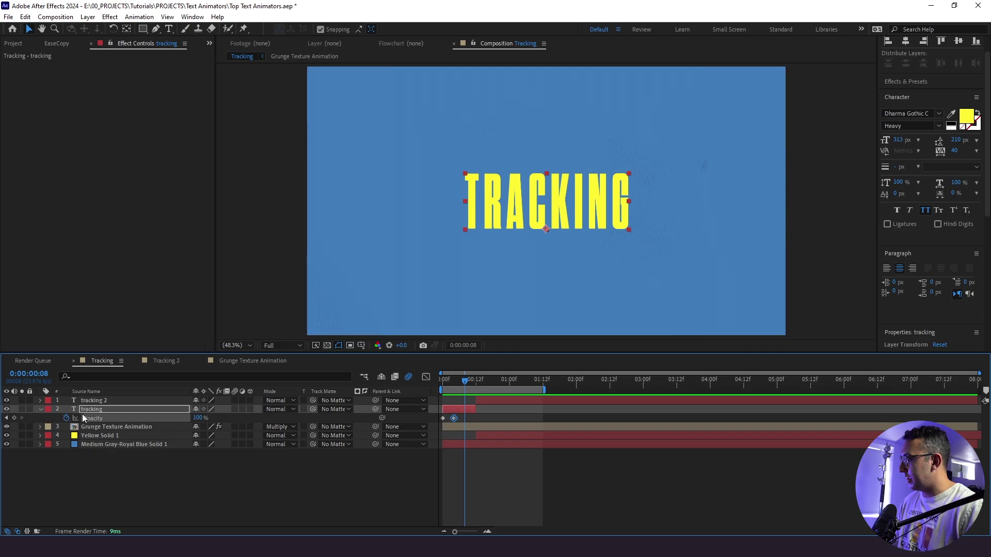
{"action": "left_click", "coordinate": [15, 418]}
{"action": "left_click", "coordinate": [515, 487]}
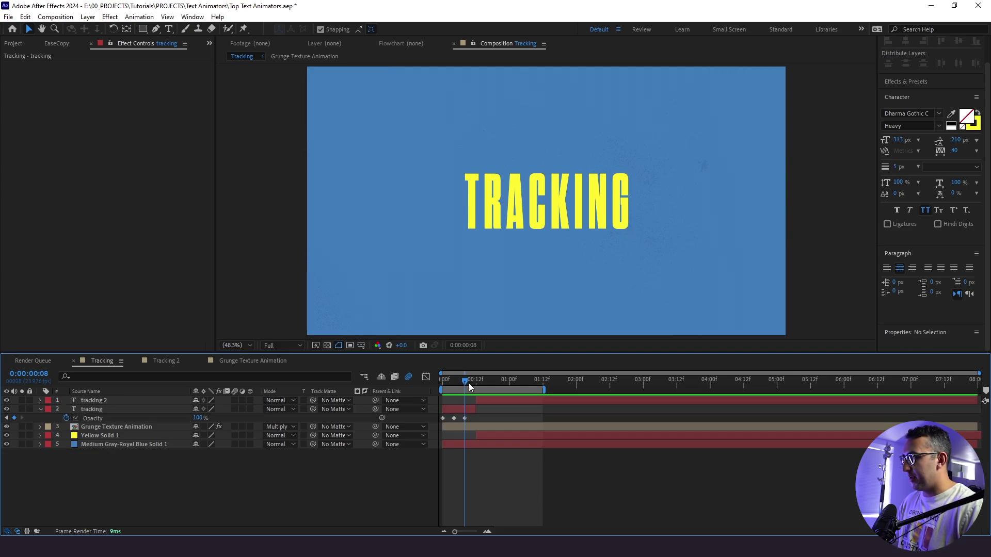
Set the first tracking layer's Opacity to 0% at 0:00:00:04
{"action": "left_click_drag", "start_coordinate": [469, 386], "coordinate": [459, 387]}
{"action": "left_click", "coordinate": [201, 418]}
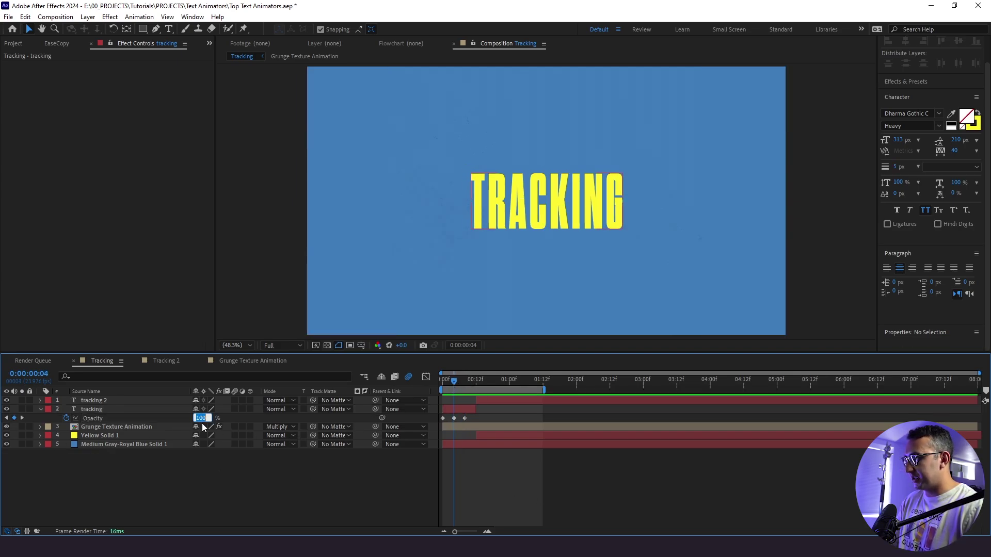
{"action": "type", "text": "0"}
{"action": "key", "text": "Return"}
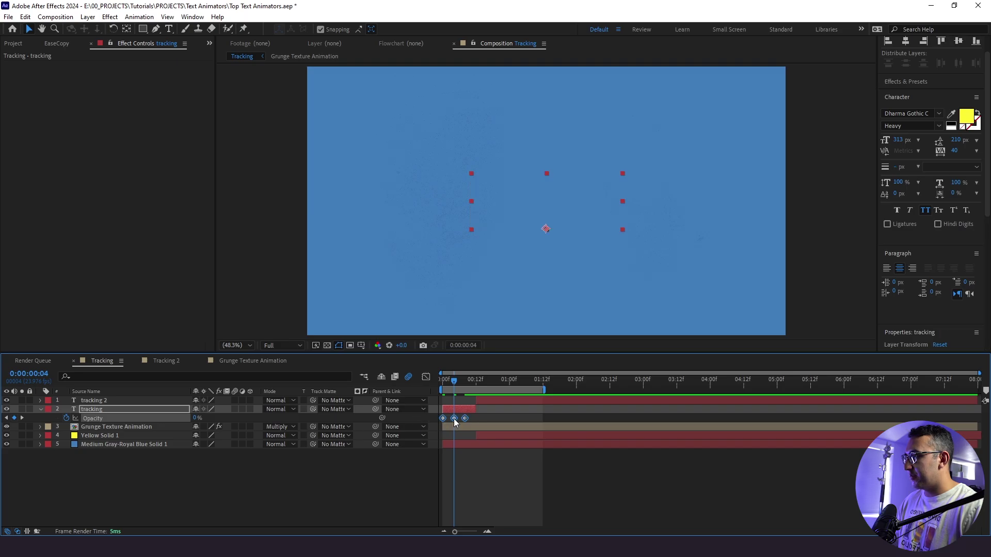
Convert the first tracking layer's three Opacity keyframes to hold keyframes and preview the flicker from the beginning
{"action": "right_click", "coordinate": [454, 419]}
{"action": "left_click", "coordinate": [488, 365]}
{"action": "left_click", "coordinate": [503, 475]}
{"action": "key", "text": "Home"}
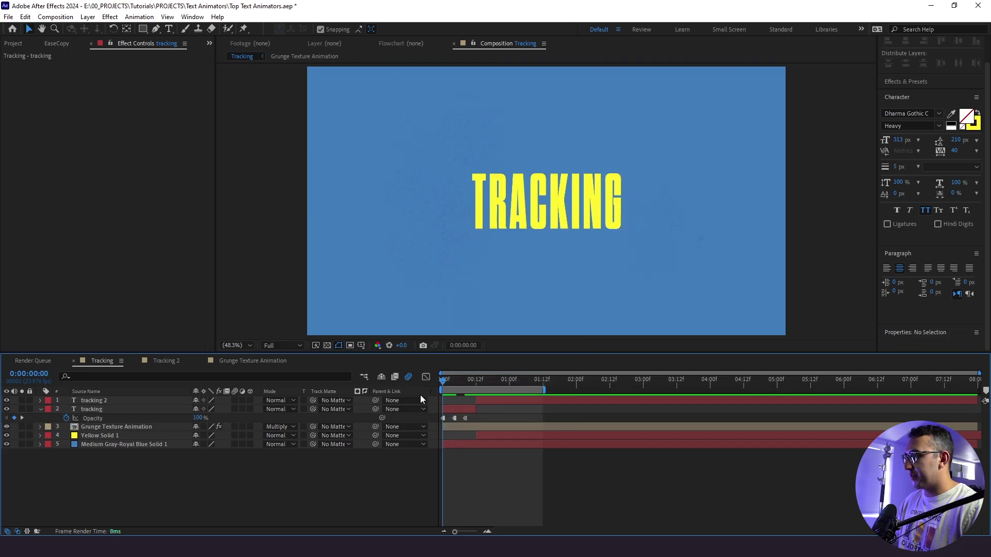
{"action": "key", "text": "space"}
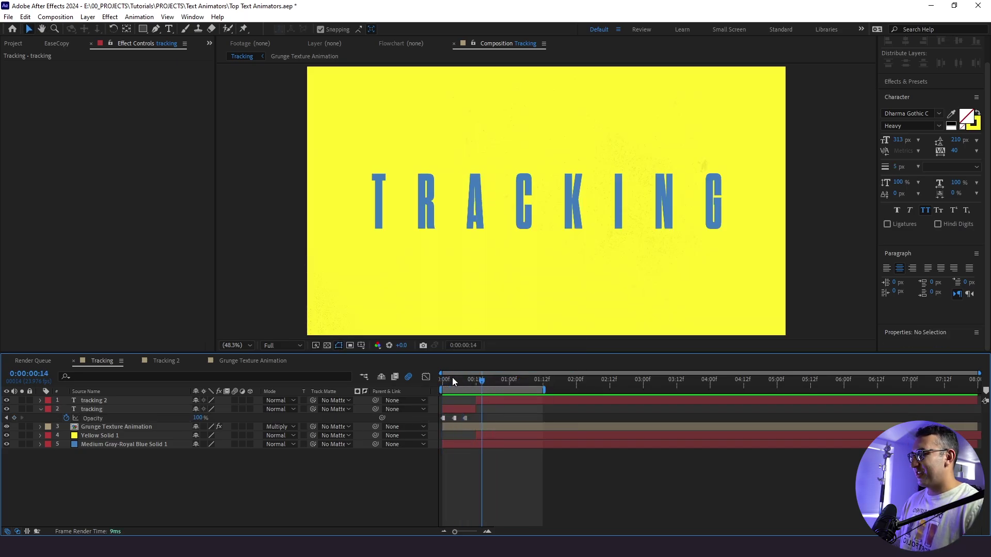
{"action": "key", "text": "space"}
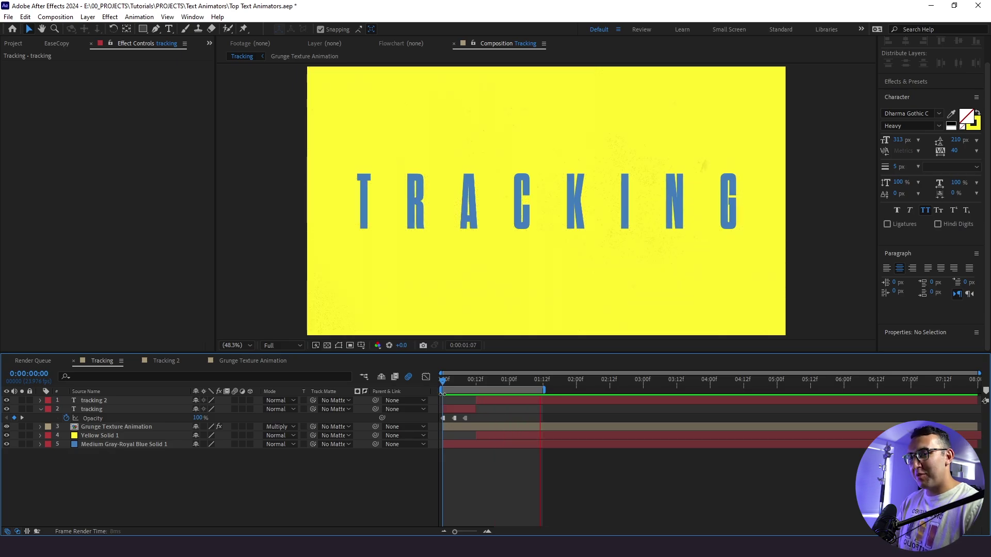
Duplicate the first tracking text layer and hide the original
{"action": "left_click_drag", "start_coordinate": [443, 393], "coordinate": [459, 381]}
{"action": "left_click", "coordinate": [462, 408]}
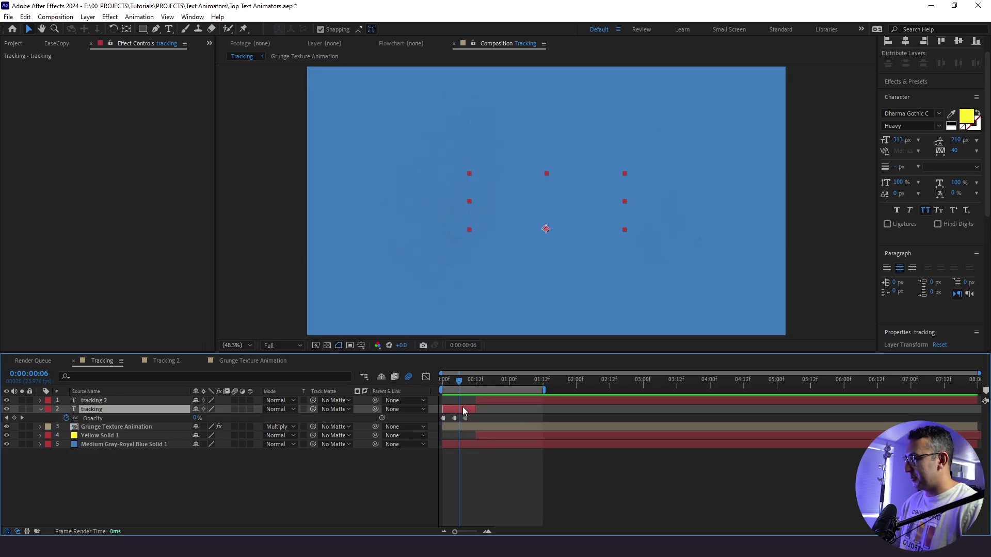
{"action": "key", "text": "ctrl+d"}
{"action": "left_click", "coordinate": [7, 419]}
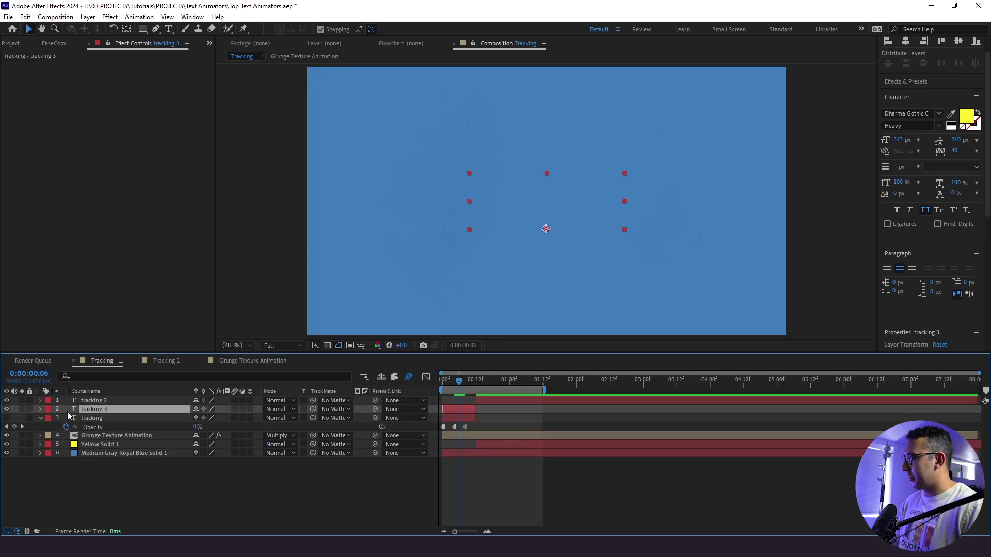
Swap the duplicate's fill and stroke to make it a yellow outline, and preview it from the start
{"action": "left_click", "coordinate": [977, 112]}
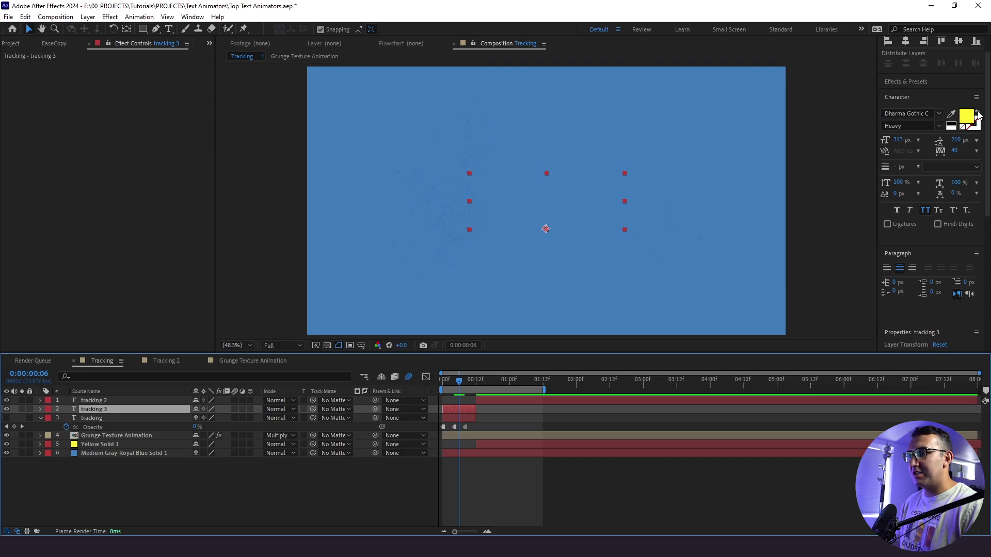
{"action": "left_click_drag", "start_coordinate": [459, 382], "coordinate": [433, 395]}
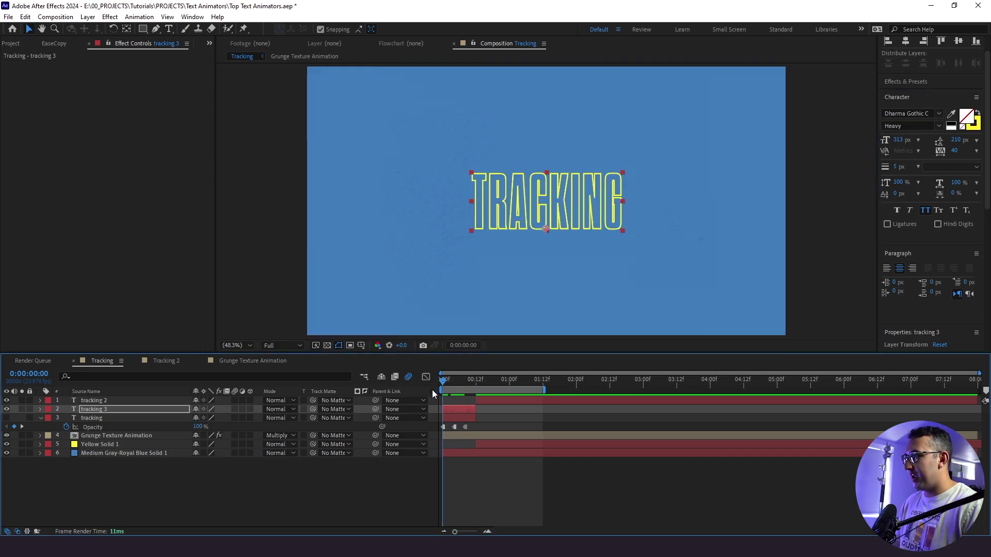
{"action": "key", "text": "space"}
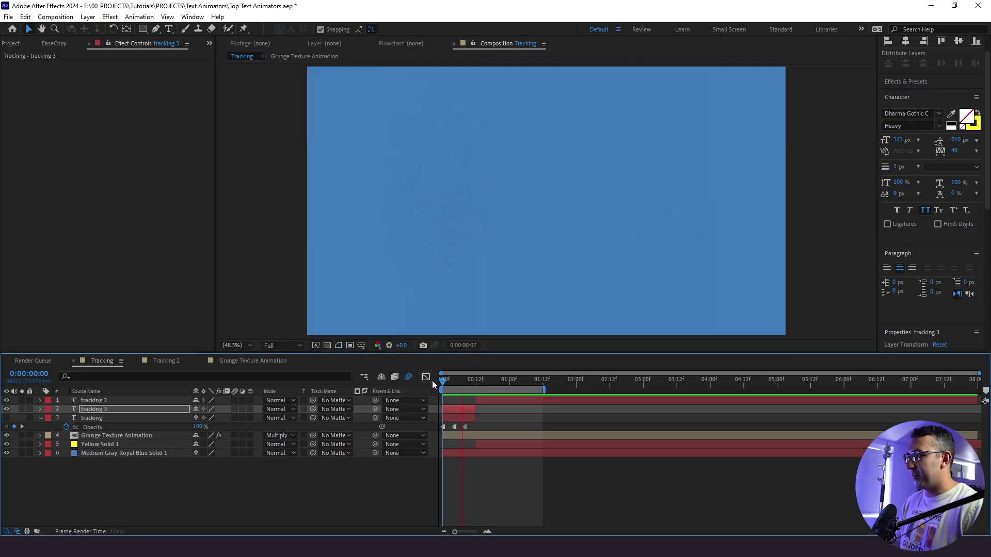
{"action": "key", "text": "space"}
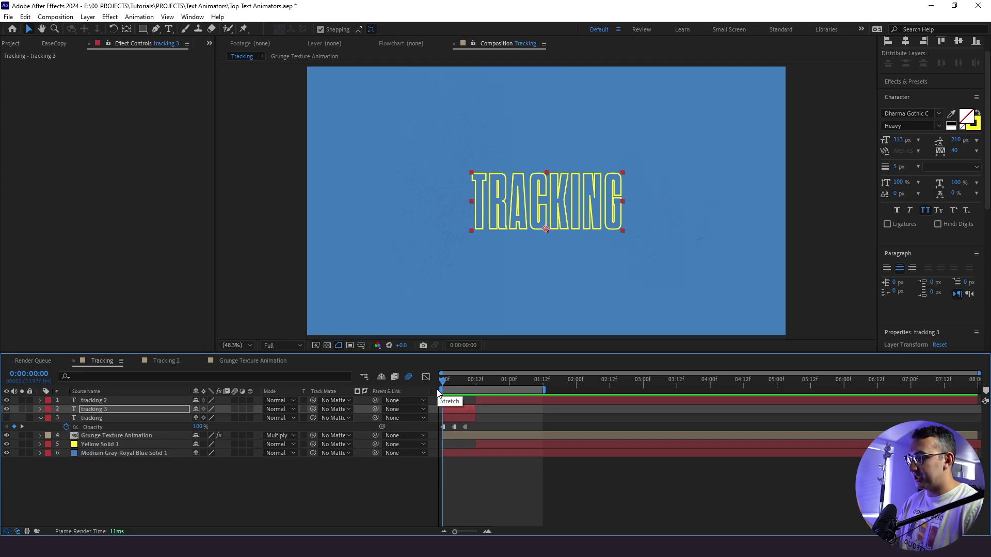
Delete the first Opacity keyframe on tracking 3 and shift the remaining two so the 0% keyframe sits at 0:00:00:00
{"action": "key", "text": "u"}
{"action": "left_click", "coordinate": [443, 428]}
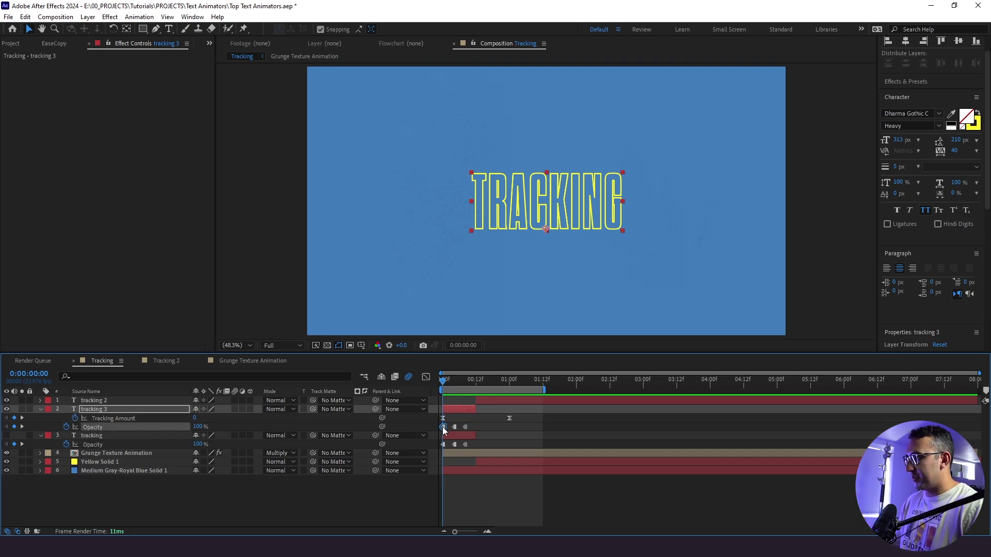
{"action": "key", "text": "Delete"}
{"action": "left_click_drag", "start_coordinate": [481, 426], "coordinate": [444, 426]}
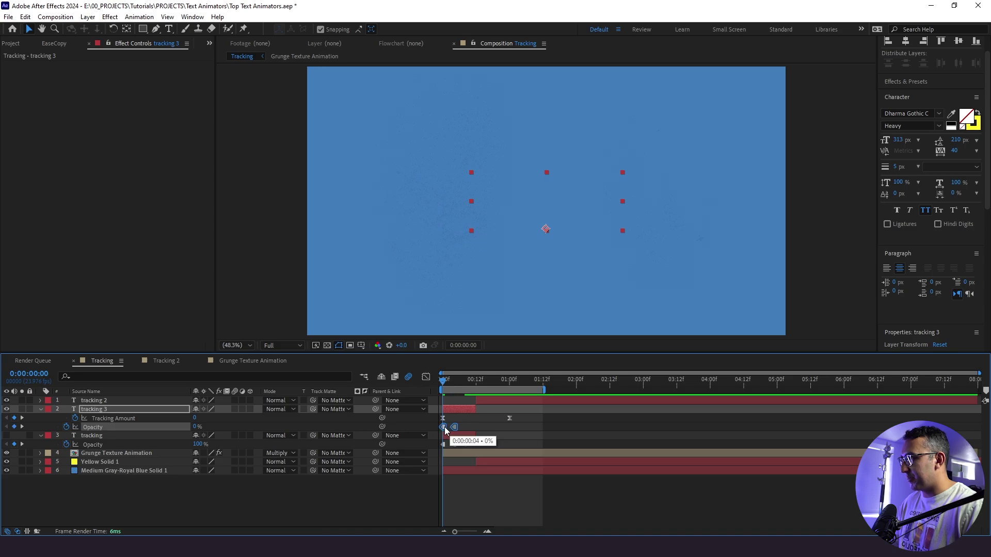
Copy the 0% Opacity keyframe on tracking 3 to 0:00:00:08
{"action": "left_click", "coordinate": [444, 428]}
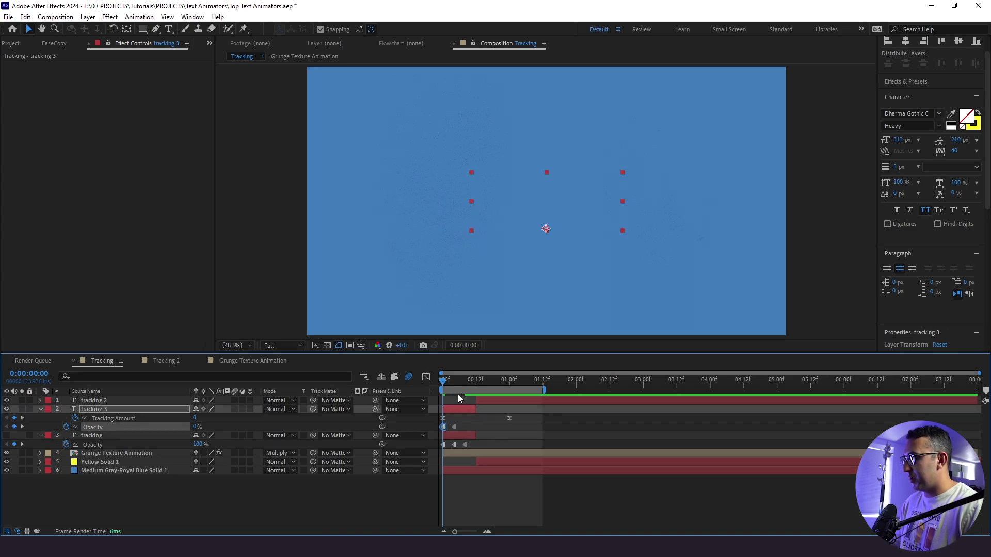
{"action": "left_click_drag", "start_coordinate": [459, 383], "coordinate": [443, 387]}
{"action": "key", "text": "F2"}
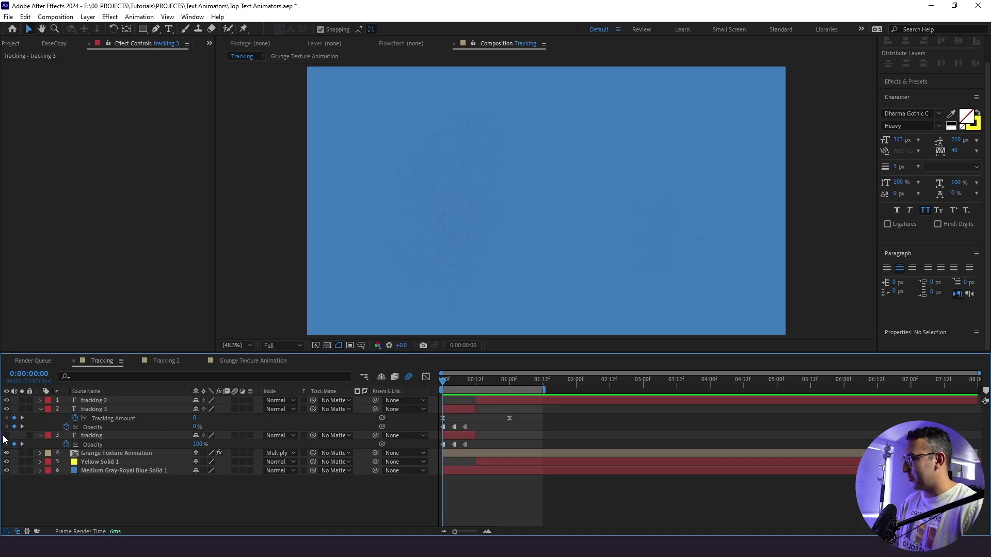
Make the original tracking layer visible again and preview the alternating filled and outlined text
{"action": "key", "text": "space"}
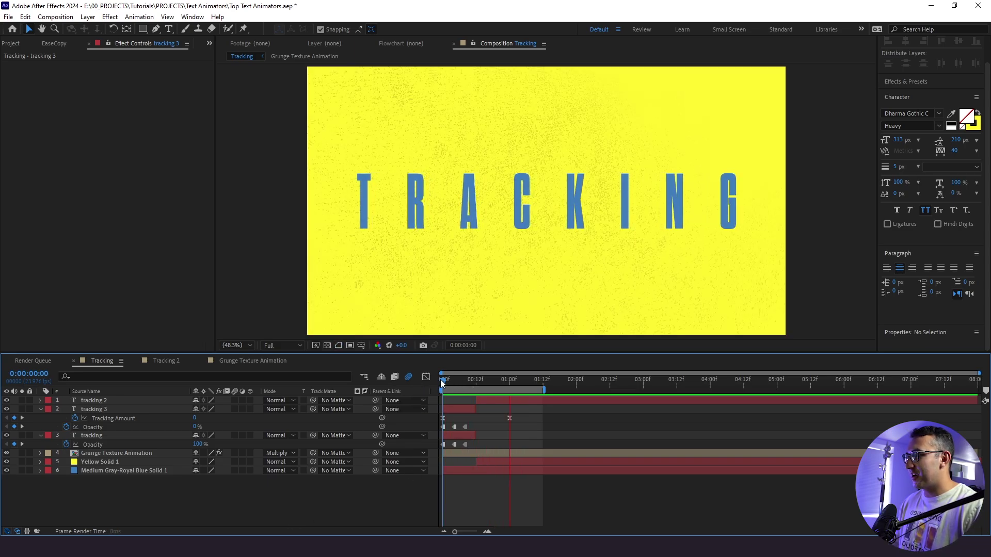
{"action": "key", "text": "space"}
{"action": "key", "text": "space"}
{"action": "key", "text": "space"}
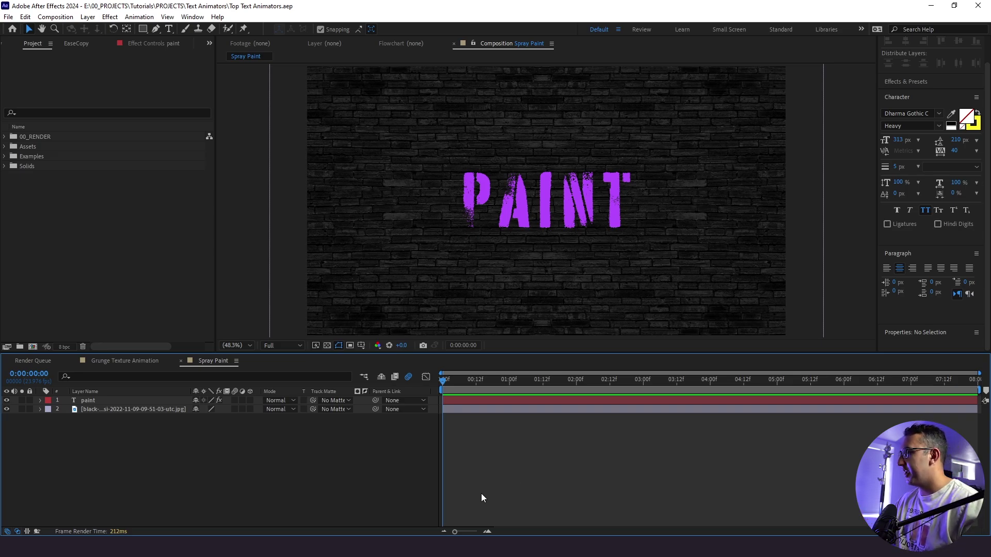
Duplicate the paint text layer four times in the Spray Paint composition and hide the copies, leaving only the original text visible
{"action": "left_click", "coordinate": [104, 400]}
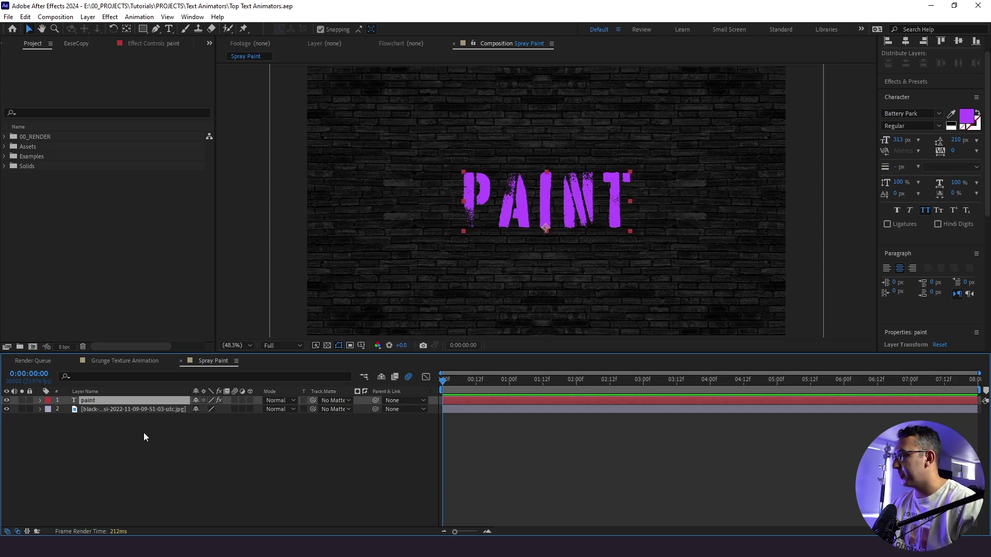
{"action": "key", "text": "ctrl+d"}
{"action": "key", "text": "ctrl+d"}
{"action": "key", "text": "ctrl+d"}
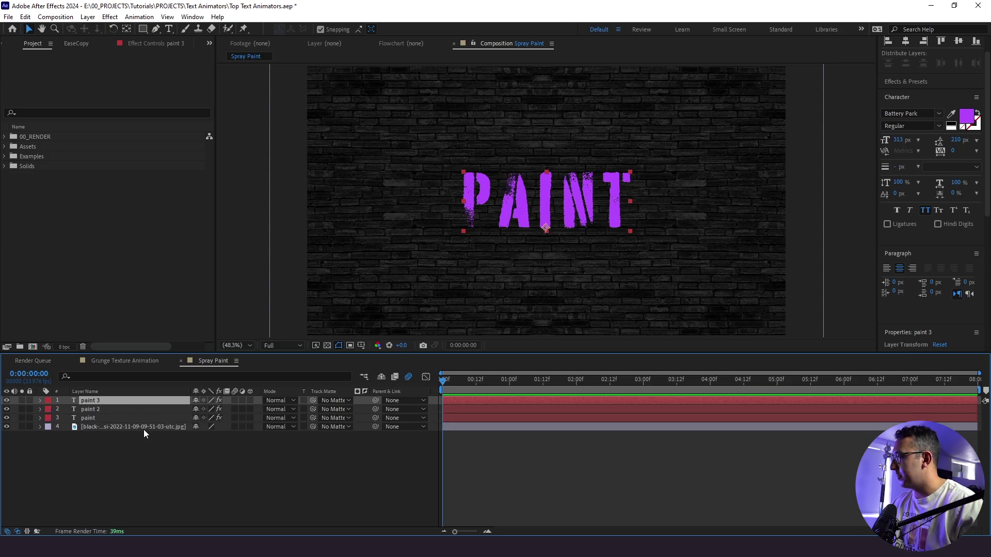
{"action": "key", "text": "ctrl+d"}
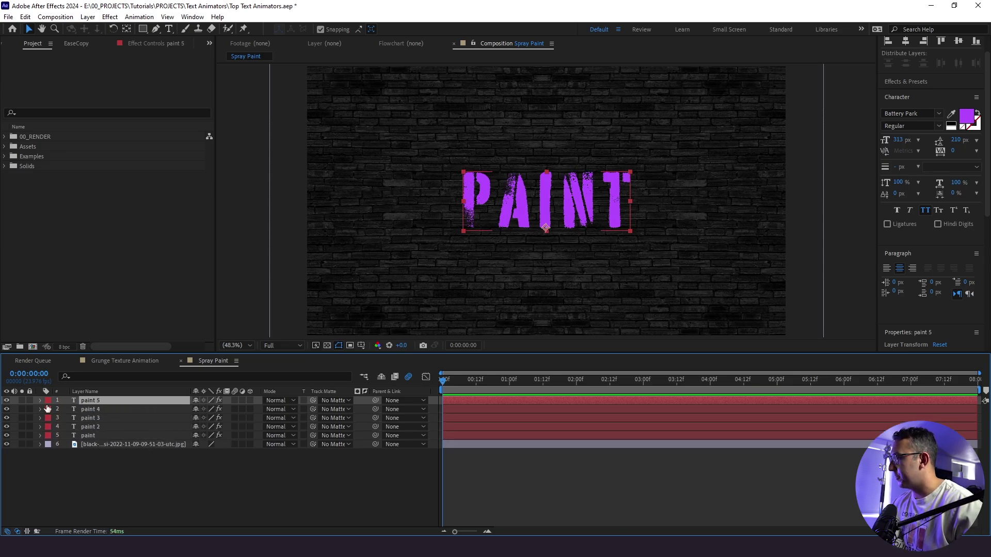
{"action": "left_click_drag", "start_coordinate": [6, 401], "coordinate": [5, 430]}
{"action": "left_click", "coordinate": [6, 435]}
Mask the original paint layer with a rectangle around the letter P
{"action": "left_click", "coordinate": [92, 438]}
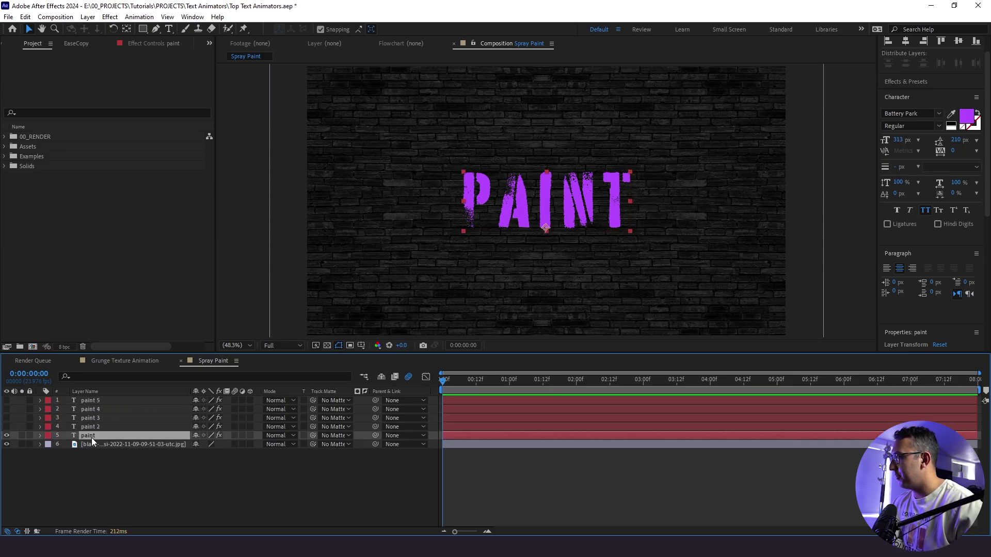
{"action": "left_click", "coordinate": [142, 29]}
{"action": "scroll", "coordinate": [558, 222], "scroll_direction": "up", "scroll_amount": 1}
{"action": "scroll", "coordinate": [538, 228], "scroll_direction": "up", "scroll_amount": 2}
{"action": "left_click_drag", "start_coordinate": [516, 207], "coordinate": [524, 178]}
{"action": "scroll", "coordinate": [538, 227], "scroll_direction": "down", "scroll_amount": 1}
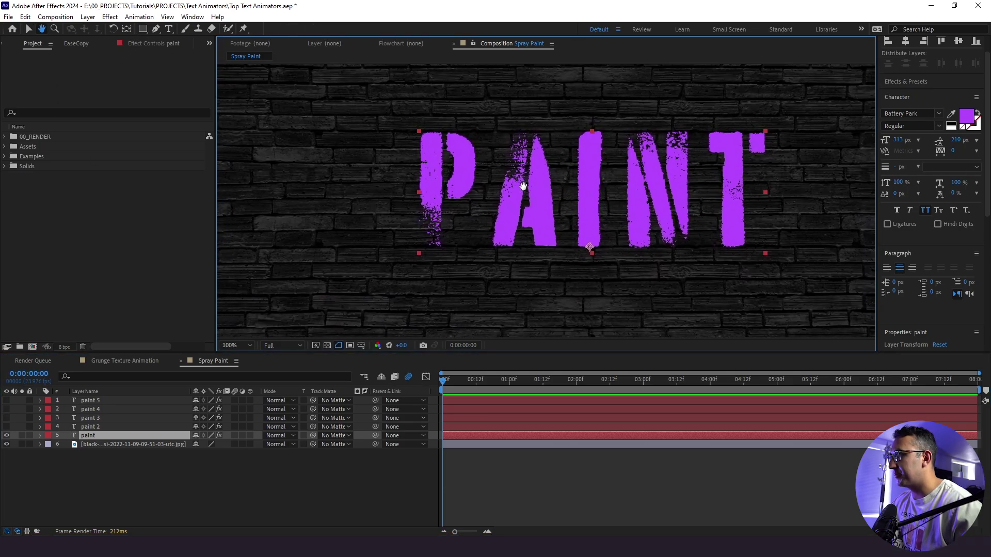
{"action": "left_click_drag", "start_coordinate": [383, 103], "coordinate": [485, 271]}
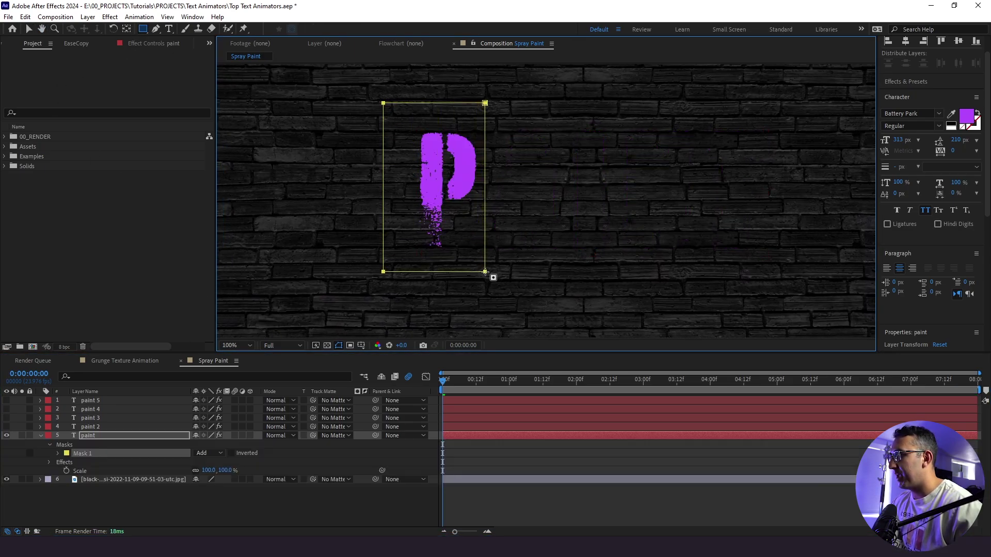
Rename the masked layer P and hide it
{"action": "left_click", "coordinate": [88, 436]}
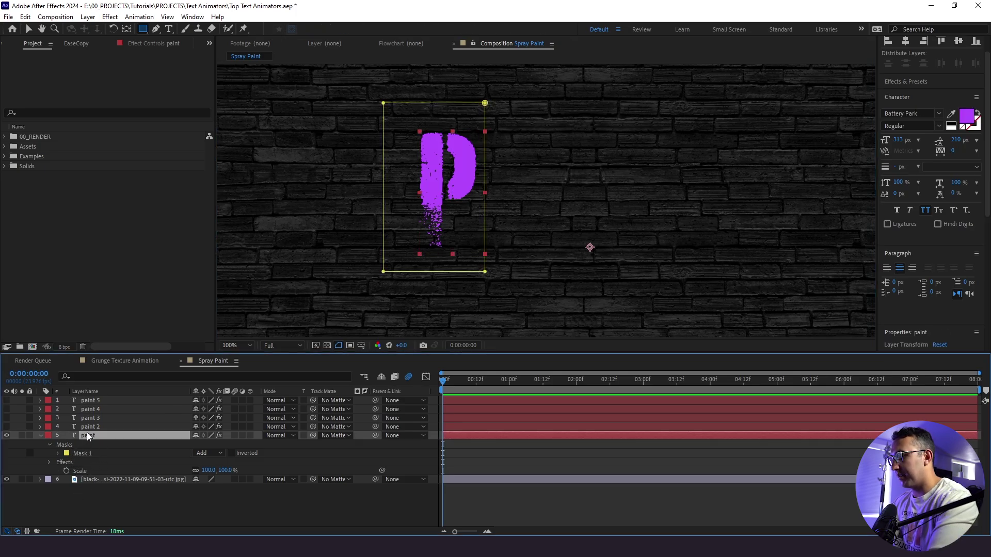
{"action": "key", "text": "Return"}
{"action": "type", "text": "P"}
{"action": "left_click", "coordinate": [6, 435]}
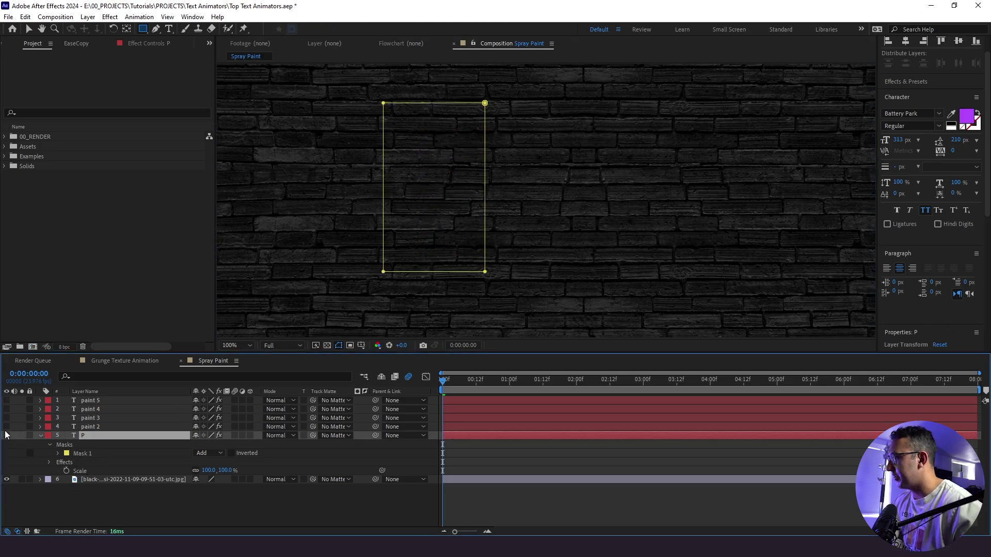
Show paint 2, mask it with a rectangle around the letter A, and rename the layer A
{"action": "left_click", "coordinate": [6, 426]}
{"action": "left_click", "coordinate": [88, 427]}
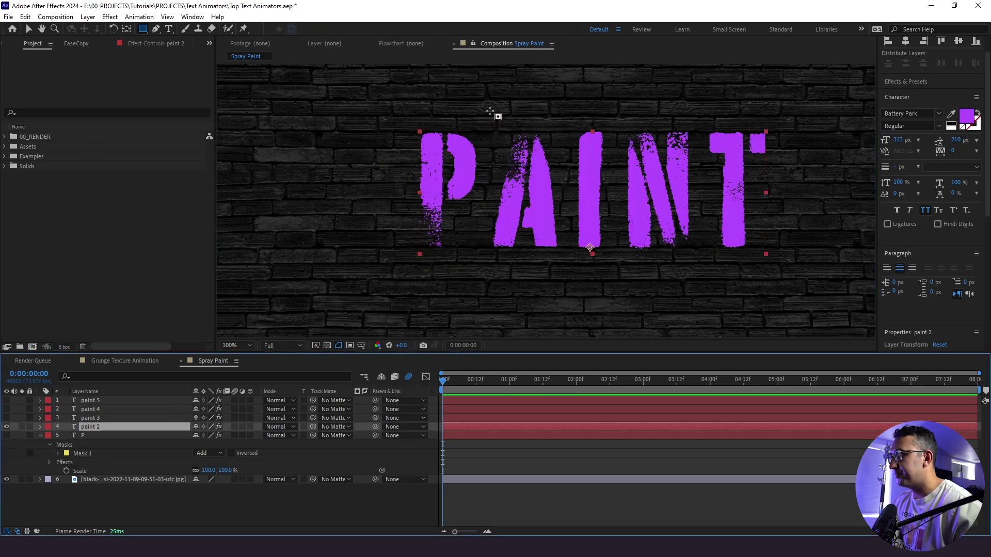
{"action": "left_click_drag", "start_coordinate": [480, 108], "coordinate": [566, 268]}
{"action": "left_click", "coordinate": [109, 426]}
{"action": "key", "text": "Return"}
{"action": "type", "text": "aA"}
With layer A hidden, mask paint 3 with a rectangle around the letter I and rename the layer I
{"action": "left_click", "coordinate": [90, 419]}
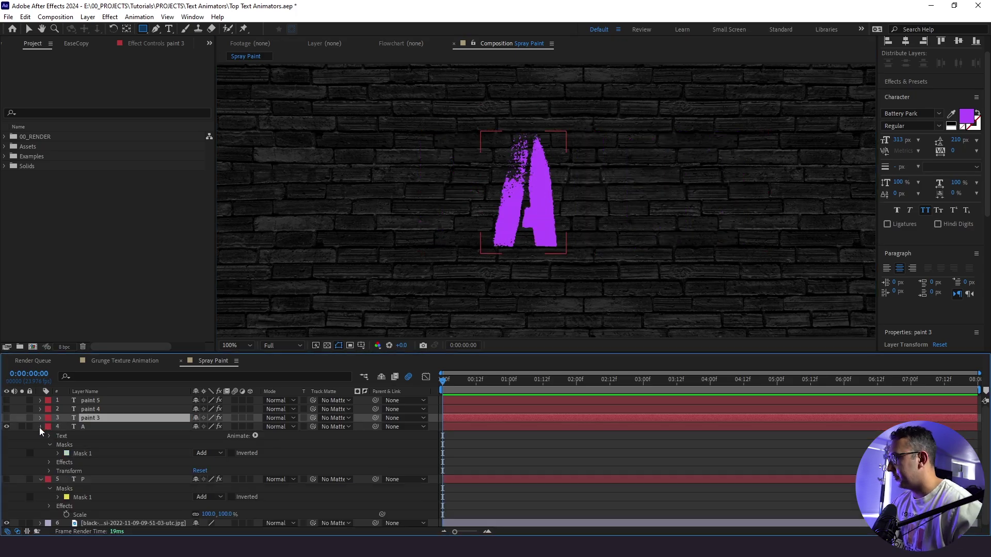
{"action": "left_click", "coordinate": [41, 427]}
{"action": "left_click", "coordinate": [6, 427]}
{"action": "left_click", "coordinate": [6, 418]}
{"action": "left_click_drag", "start_coordinate": [564, 109], "coordinate": [611, 265]}
{"action": "left_click", "coordinate": [86, 418]}
{"action": "key", "text": "Return"}
{"action": "type", "text": "I"}
{"action": "key", "text": "Return"}
{"action": "left_click", "coordinate": [41, 418]}
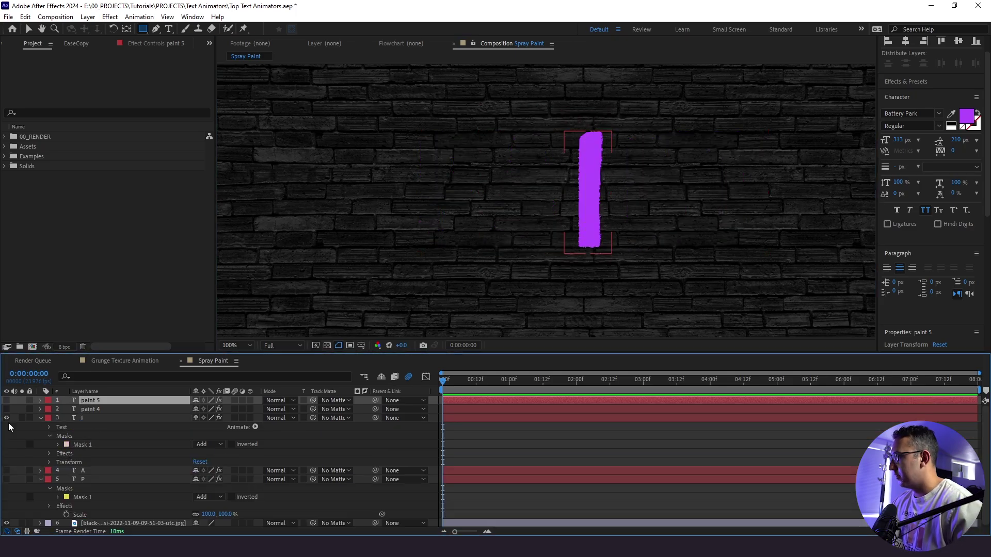
With layer I hidden, mask paint 4 with a rectangle around the letter N and rename the layer N
{"action": "left_click_drag", "start_coordinate": [6, 418], "coordinate": [6, 409]}
{"action": "left_click", "coordinate": [85, 409]}
{"action": "left_click_drag", "start_coordinate": [619, 114], "coordinate": [697, 270]}
{"action": "left_click", "coordinate": [41, 409]}
{"action": "key", "text": "Return"}
{"action": "type", "text": "N"}
{"action": "left_click", "coordinate": [41, 410]}
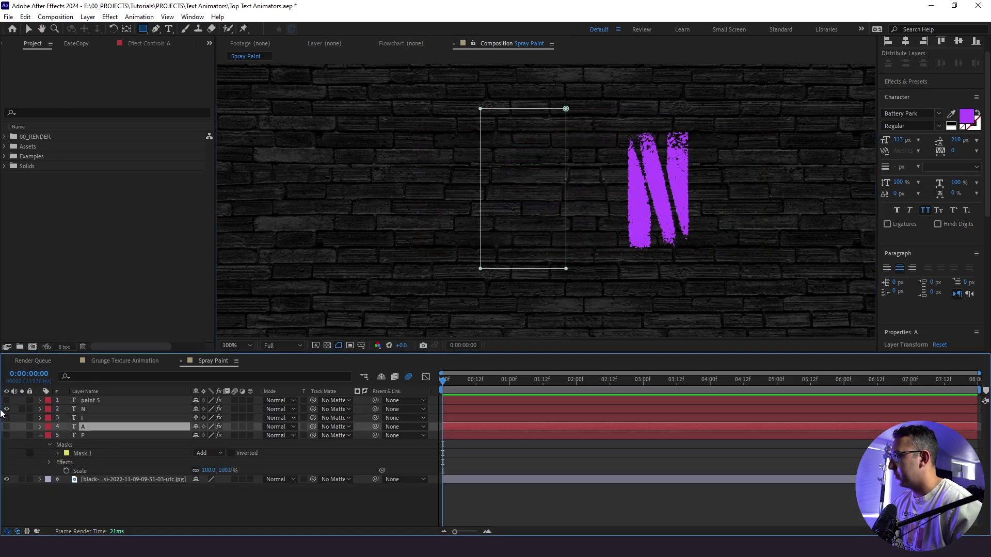
With layer N hidden, mask paint 5 with a rectangle around the letter T and rename the layer T
{"action": "left_click", "coordinate": [6, 409]}
{"action": "left_click", "coordinate": [7, 401]}
{"action": "left_click", "coordinate": [90, 400]}
{"action": "left_click_drag", "start_coordinate": [794, 116], "coordinate": [700, 258]}
{"action": "left_click", "coordinate": [41, 400]}
{"action": "type", "text": "T"}
Collapse layer P's properties and make all five letter layers visible
{"action": "left_click", "coordinate": [88, 419]}
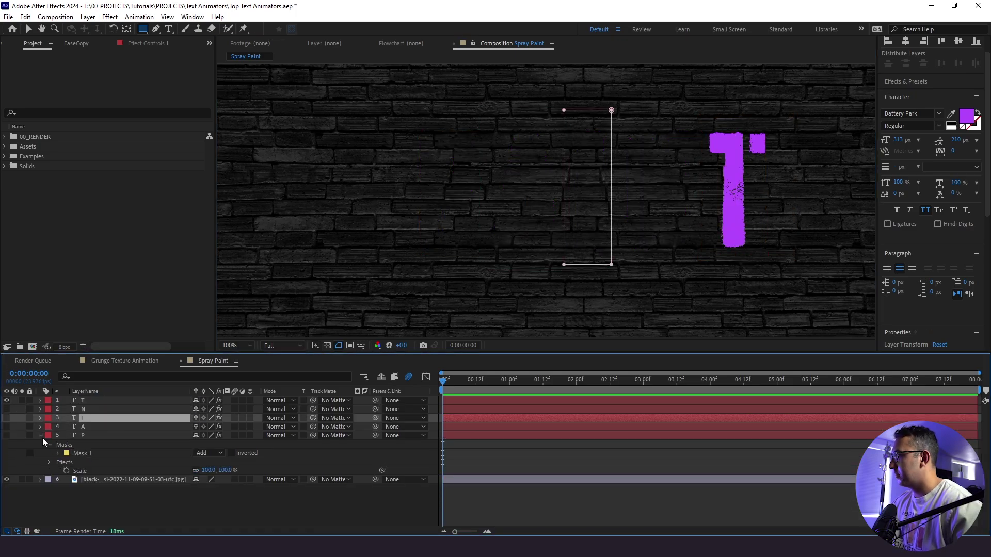
{"action": "left_click", "coordinate": [40, 435]}
{"action": "left_click_drag", "start_coordinate": [6, 401], "coordinate": [6, 436]}
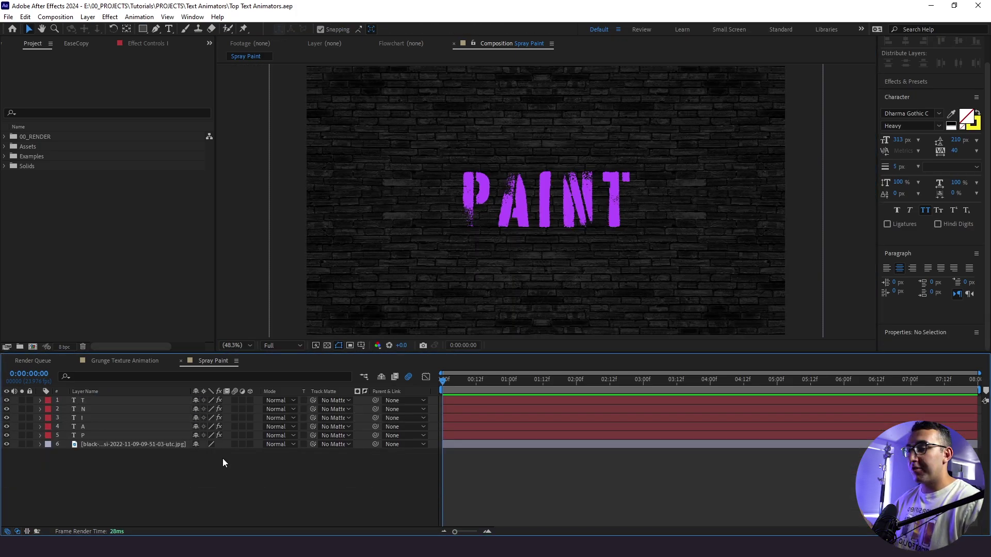
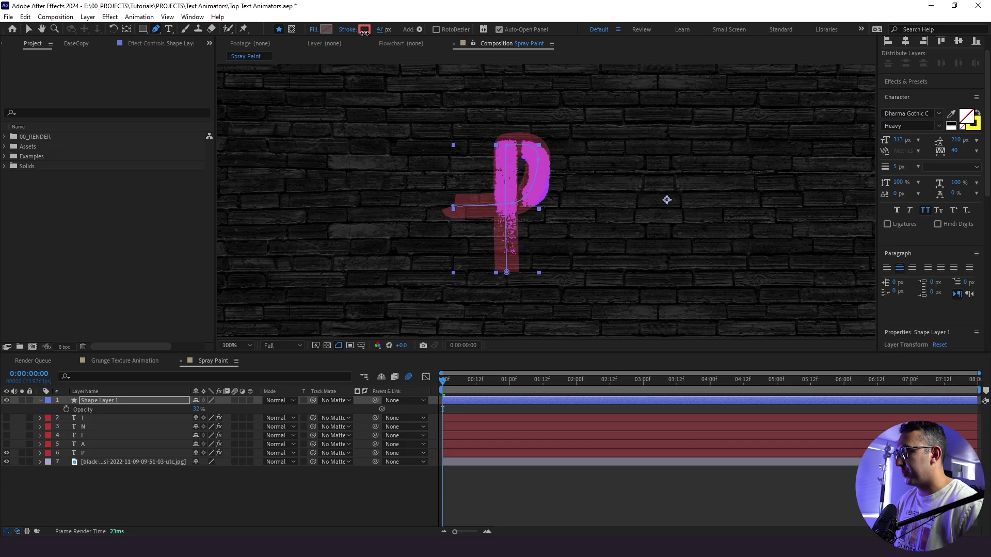
Set the stroke width of the shape over letter P to 49 px and refine the curve of its path
{"action": "left_click_drag", "start_coordinate": [365, 33], "coordinate": [366, 34]}
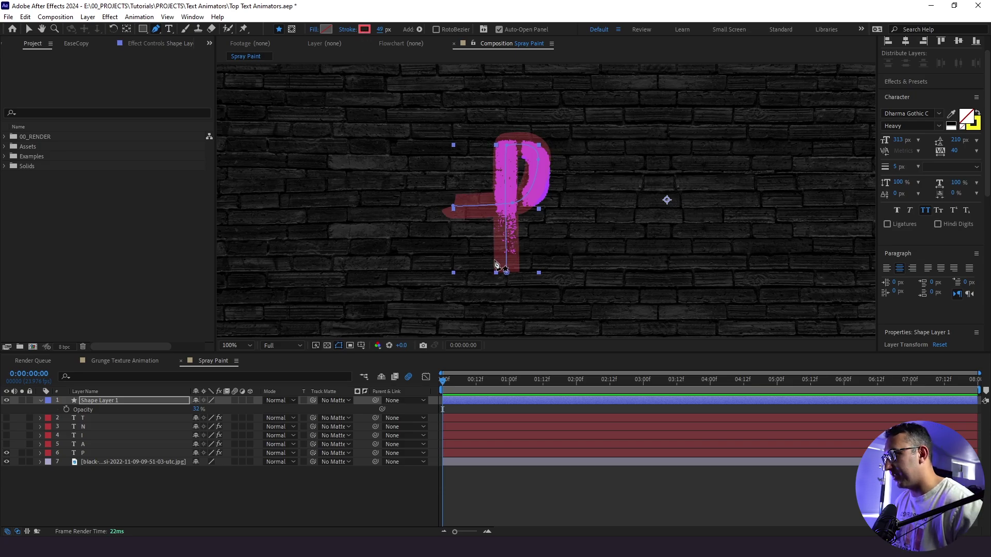
{"action": "key", "text": "period"}
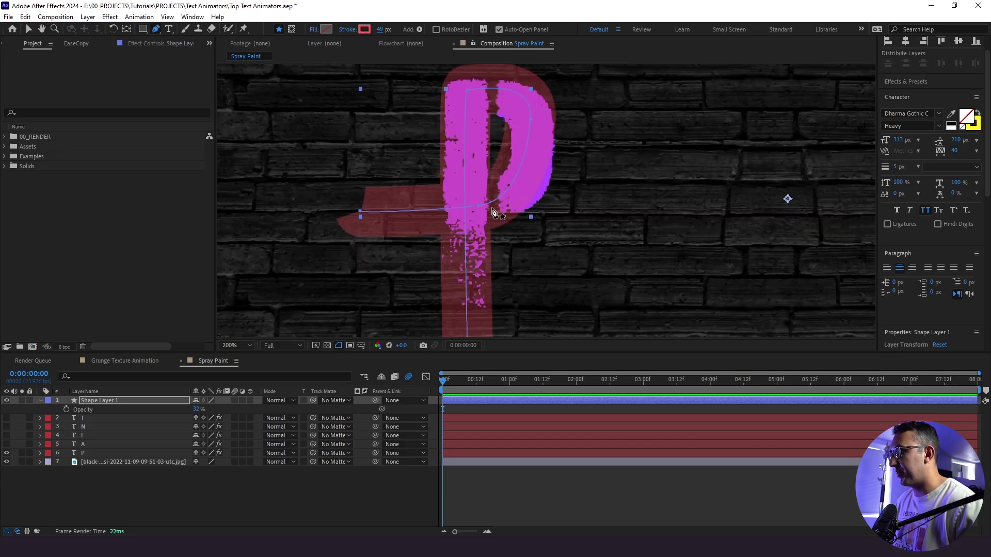
{"action": "left_click", "coordinate": [521, 175]}
{"action": "left_click_drag", "start_coordinate": [518, 171], "coordinate": [525, 171]}
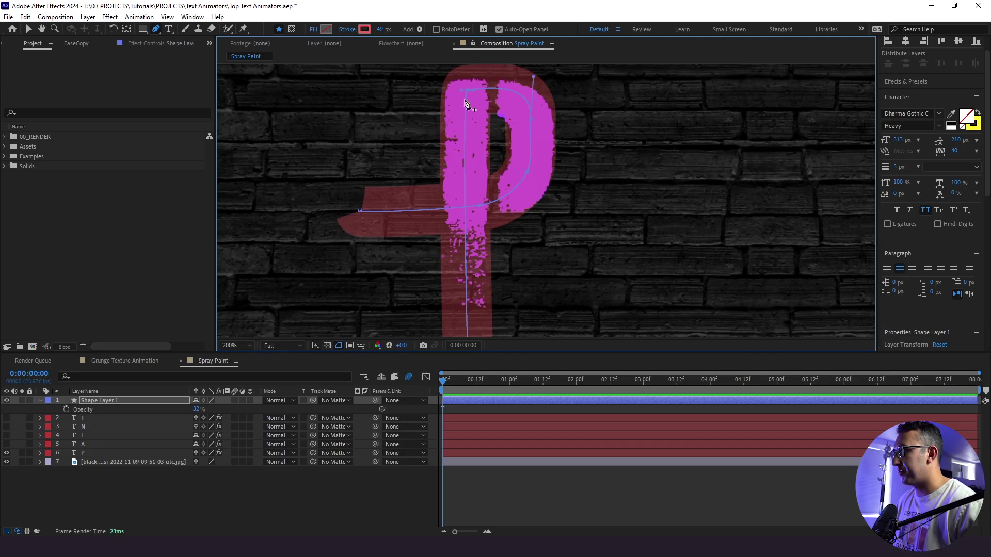
{"action": "key", "text": "shift+slash"}
{"action": "left_click", "coordinate": [219, 502]}
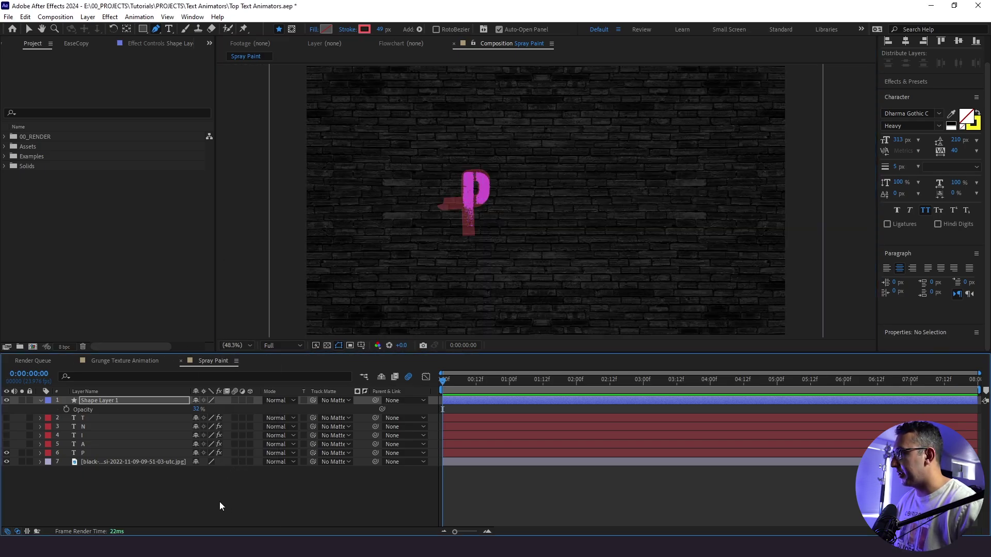
{"action": "scroll", "coordinate": [424, 181], "scroll_direction": "up", "scroll_amount": 3}
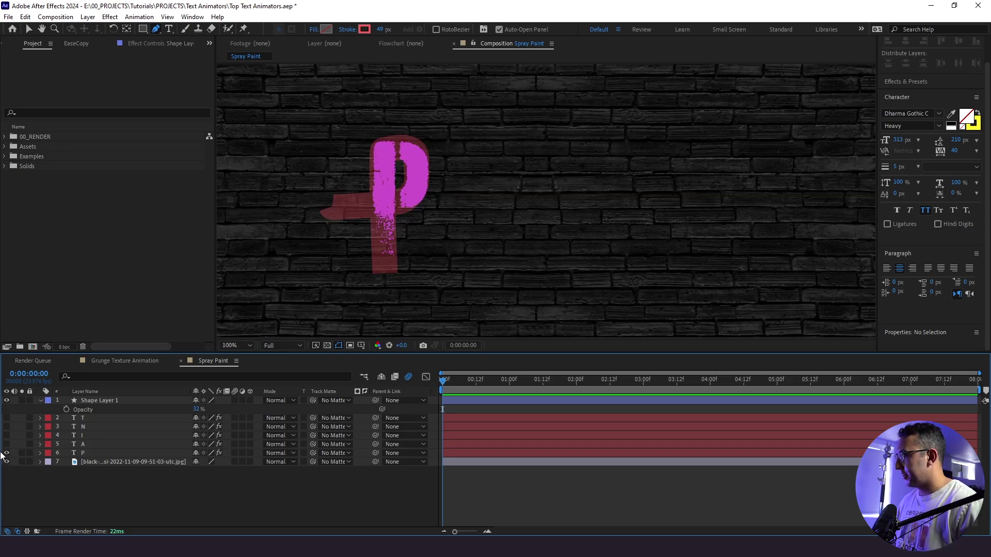
Hide letter P and its stroke shape, and make letter A visible
{"action": "left_click", "coordinate": [7, 401]}
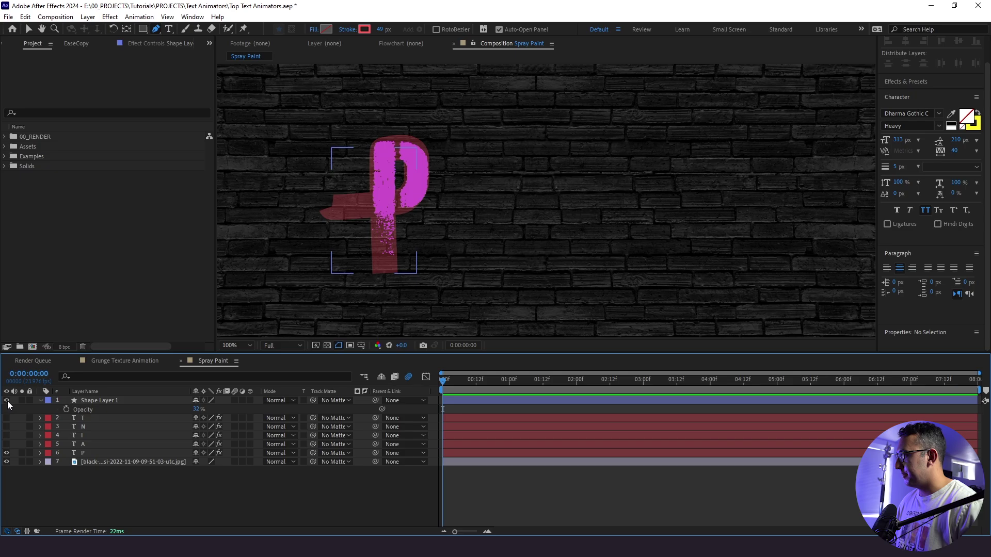
{"action": "left_click", "coordinate": [6, 453]}
{"action": "left_click", "coordinate": [6, 445]}
Draw one continuous stroke path over both legs and the crossbar of letter A and lower its opacity to 45%
{"action": "left_click", "coordinate": [443, 282]}
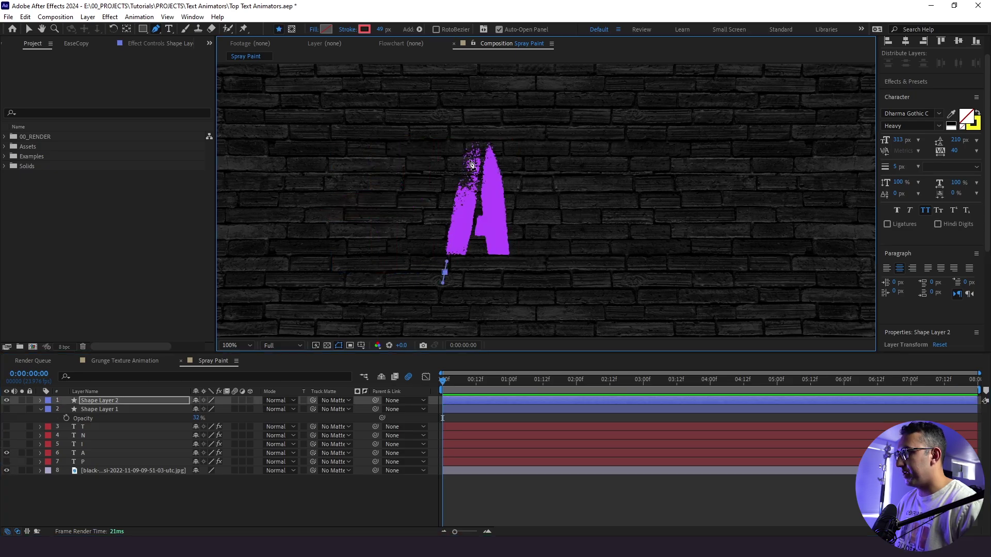
{"action": "left_click", "coordinate": [478, 151]}
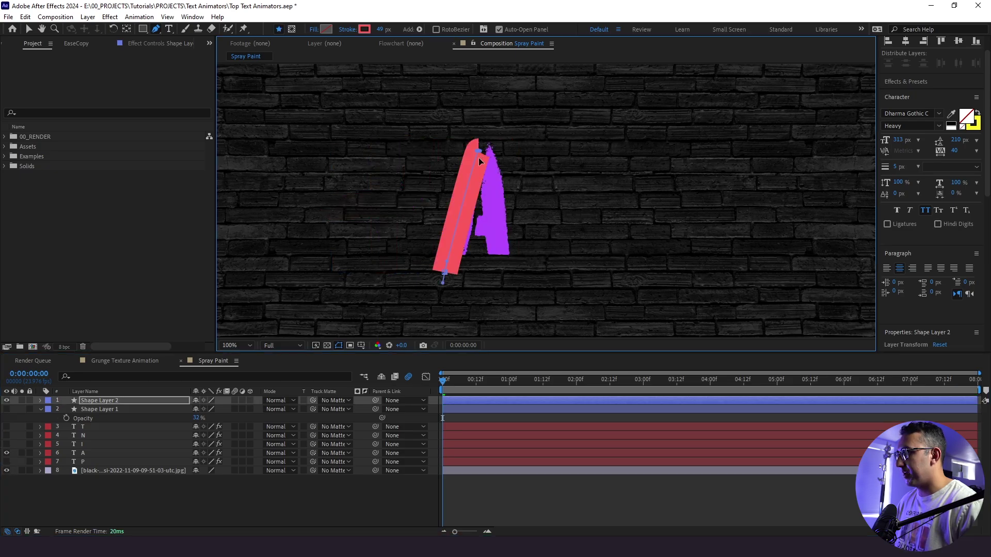
{"action": "left_click", "coordinate": [500, 276]}
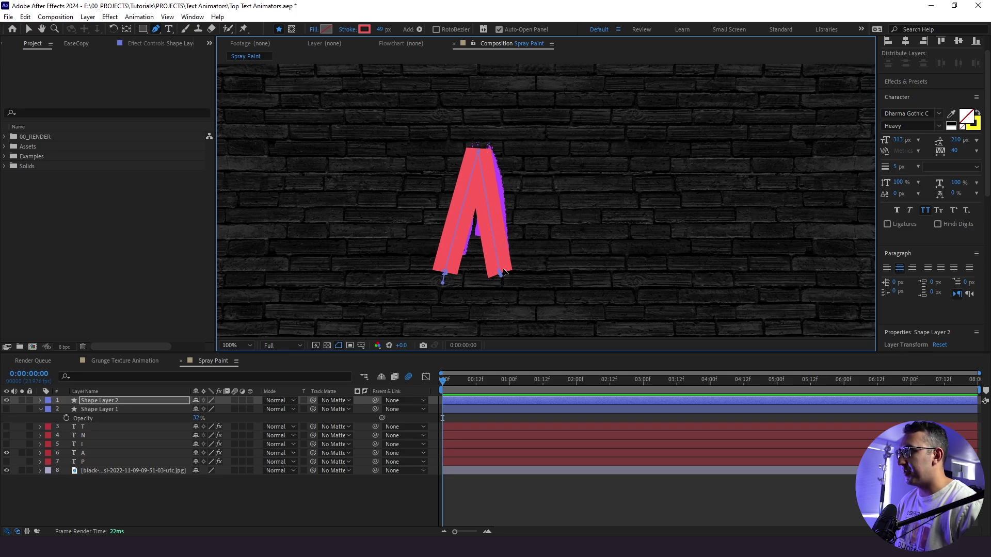
{"action": "left_click", "coordinate": [530, 218]}
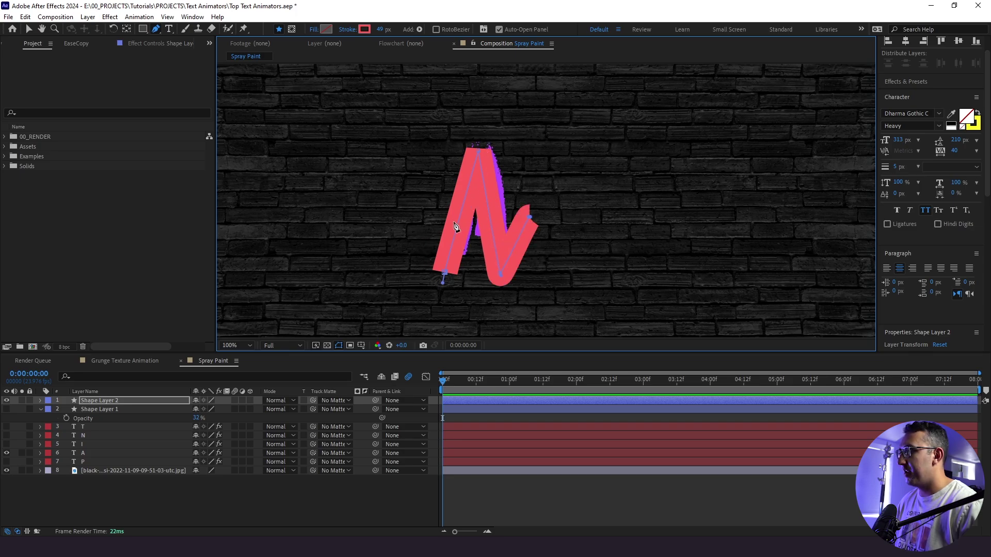
{"action": "left_click", "coordinate": [408, 225]}
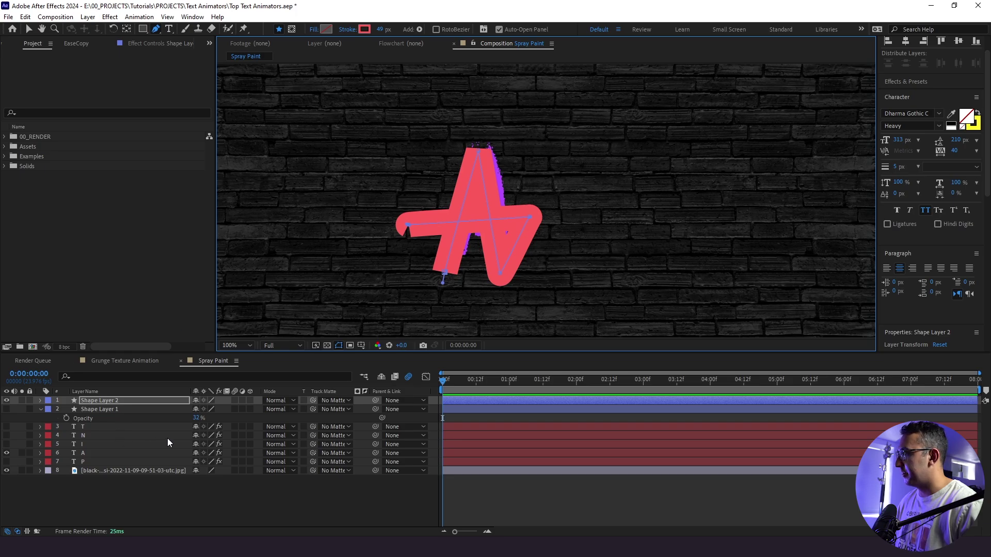
{"action": "key", "text": "t"}
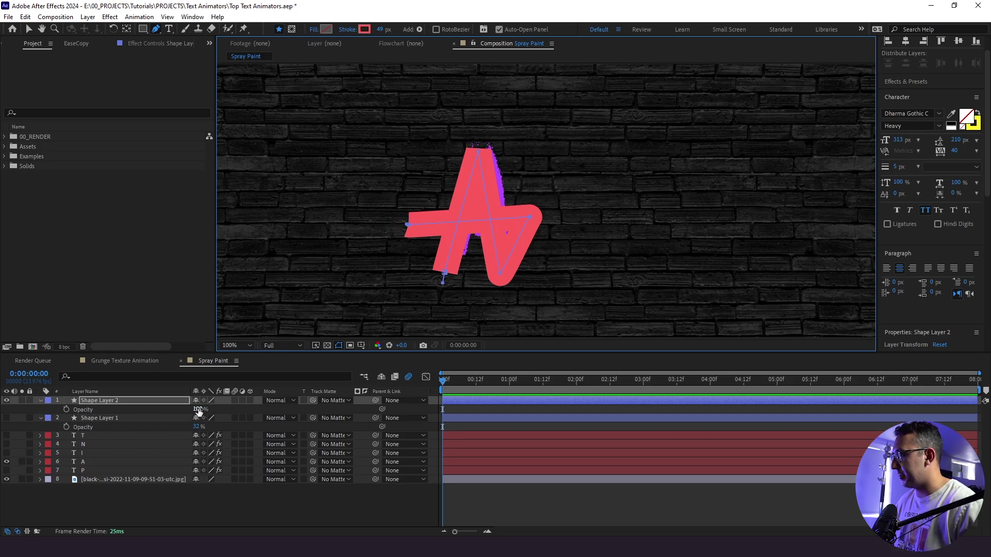
{"action": "left_click_drag", "start_coordinate": [198, 410], "coordinate": [170, 410]}
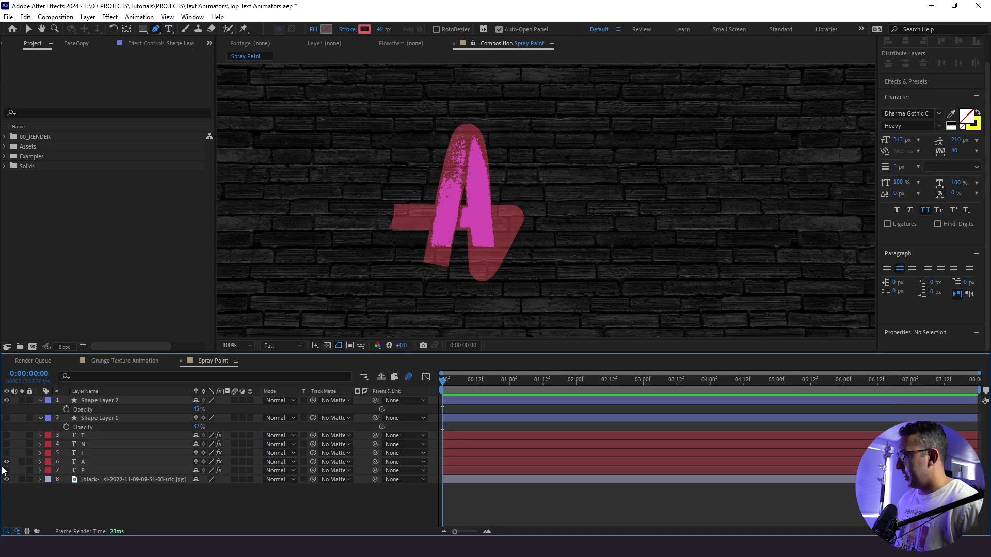
Hide letter A and its stroke shape, and make letter I visible
{"action": "left_click", "coordinate": [6, 463]}
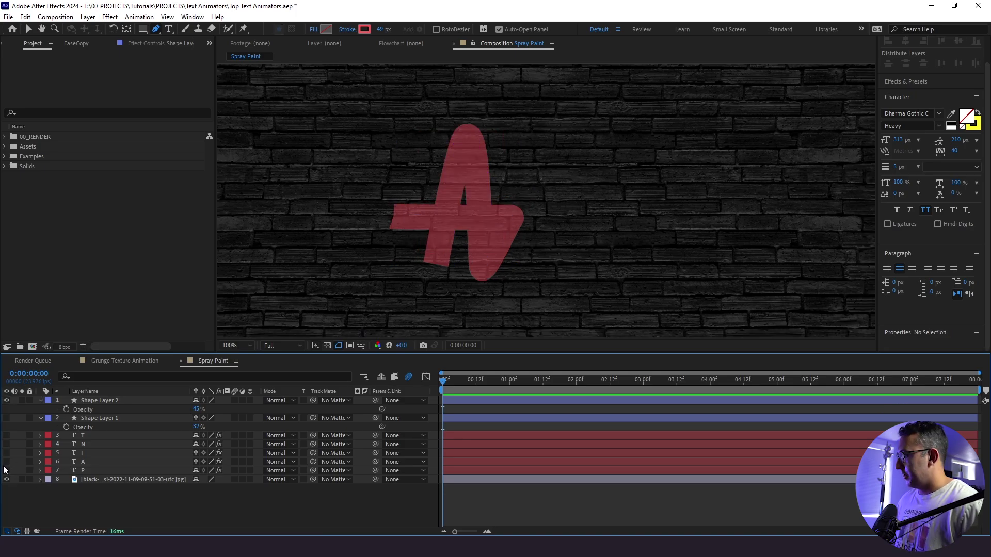
{"action": "left_click", "coordinate": [6, 453]}
{"action": "left_click", "coordinate": [6, 401]}
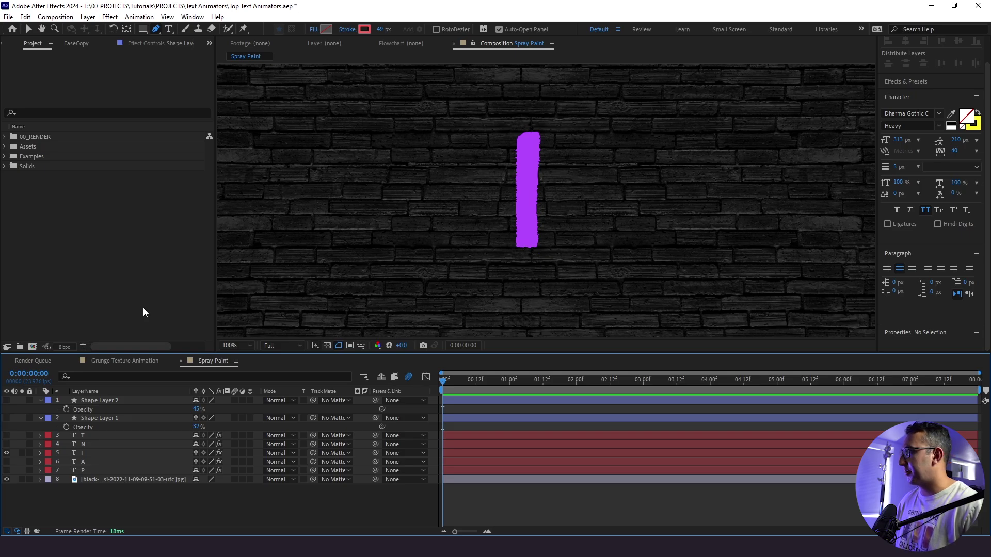
Draw a straight vertical stroke covering letter I, with 75% opacity and a 72 px stroke width
{"action": "left_click", "coordinate": [532, 113]}
{"action": "left_click", "coordinate": [528, 265]}
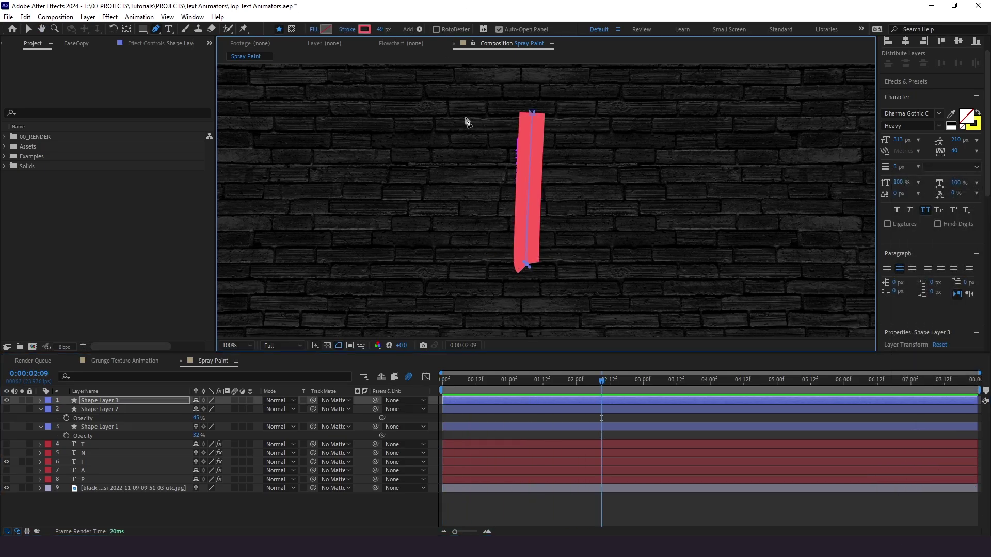
{"action": "key", "text": "ctrl+z"}
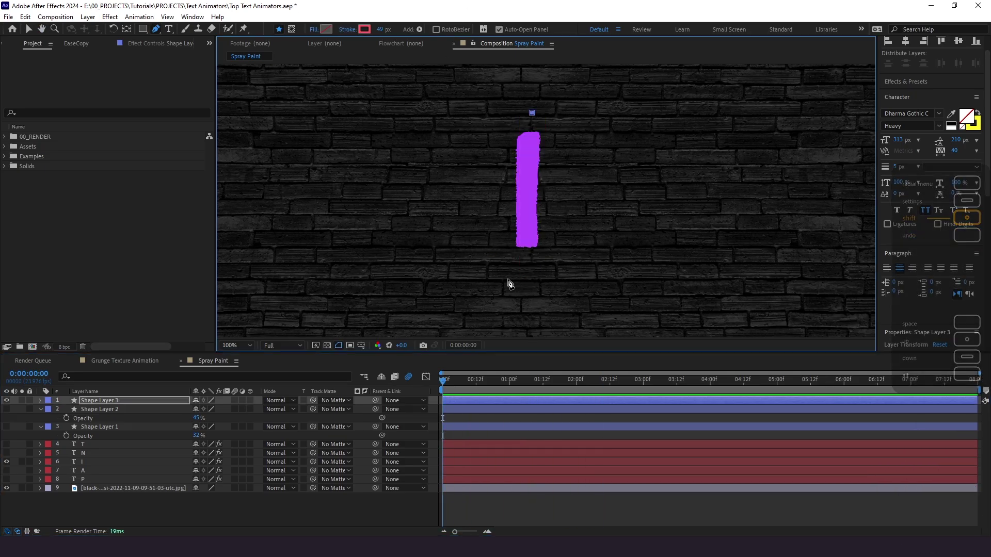
{"action": "left_click", "coordinate": [528, 263]}
{"action": "key", "text": "t"}
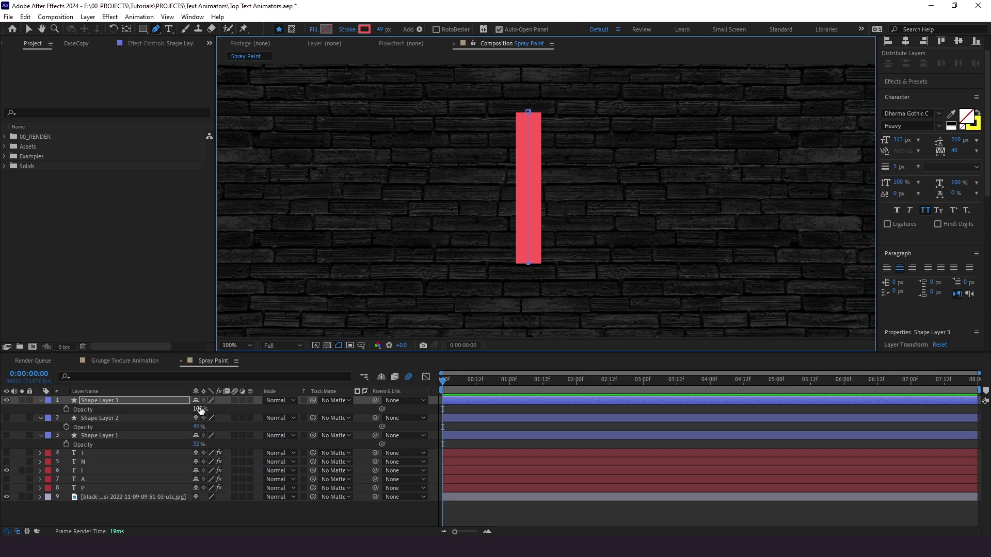
{"action": "left_click_drag", "start_coordinate": [200, 409], "coordinate": [186, 410]}
{"action": "left_click_drag", "start_coordinate": [380, 29], "coordinate": [392, 30]}
Hide letter I and make letter N visible
{"action": "left_click", "coordinate": [7, 471]}
{"action": "left_click", "coordinate": [7, 462]}
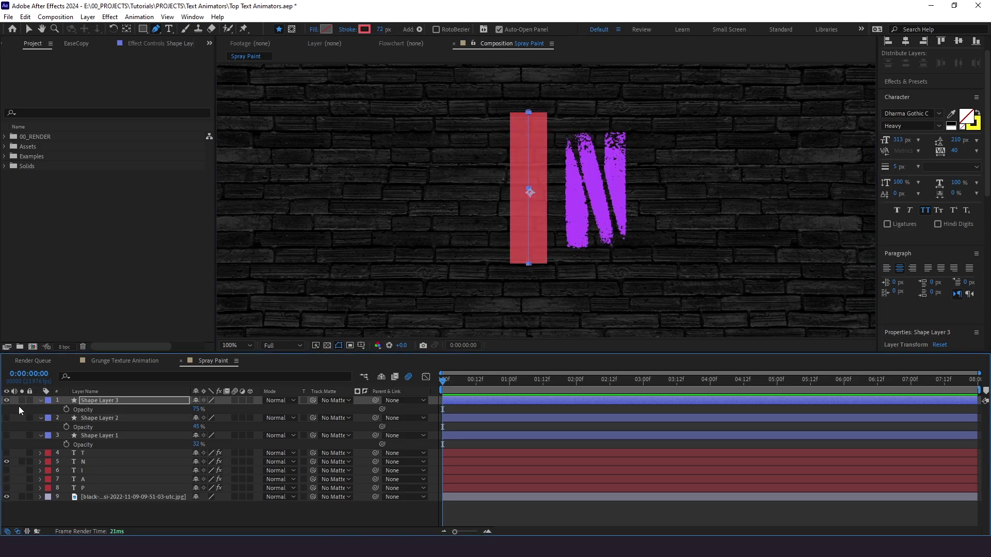
{"action": "left_click", "coordinate": [20, 409]}
Trace letter N with a three-segment stroke path at 50% opacity, hiding the stroke shape of letter I
{"action": "left_click", "coordinate": [576, 260]}
{"action": "left_click", "coordinate": [577, 123]}
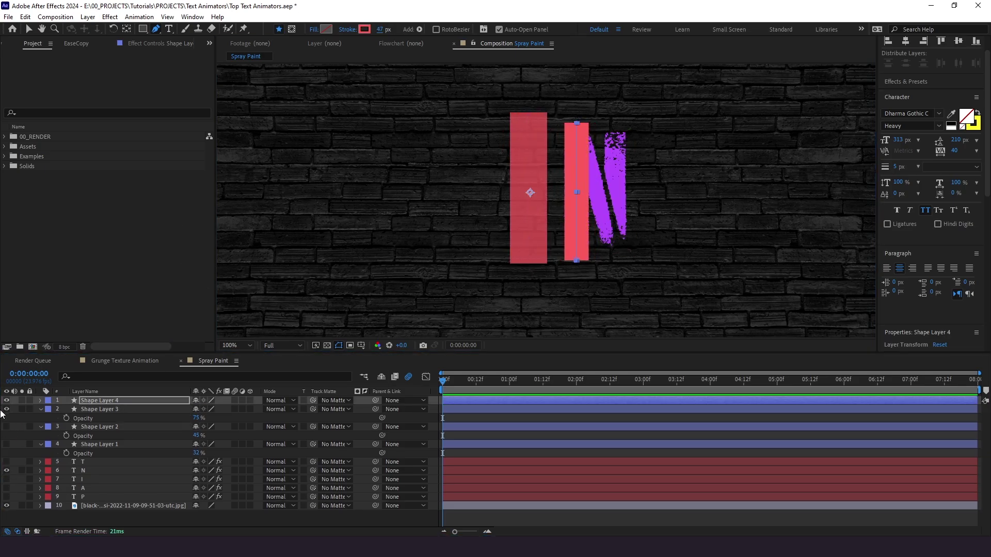
{"action": "left_click", "coordinate": [7, 409]}
{"action": "left_click", "coordinate": [615, 254]}
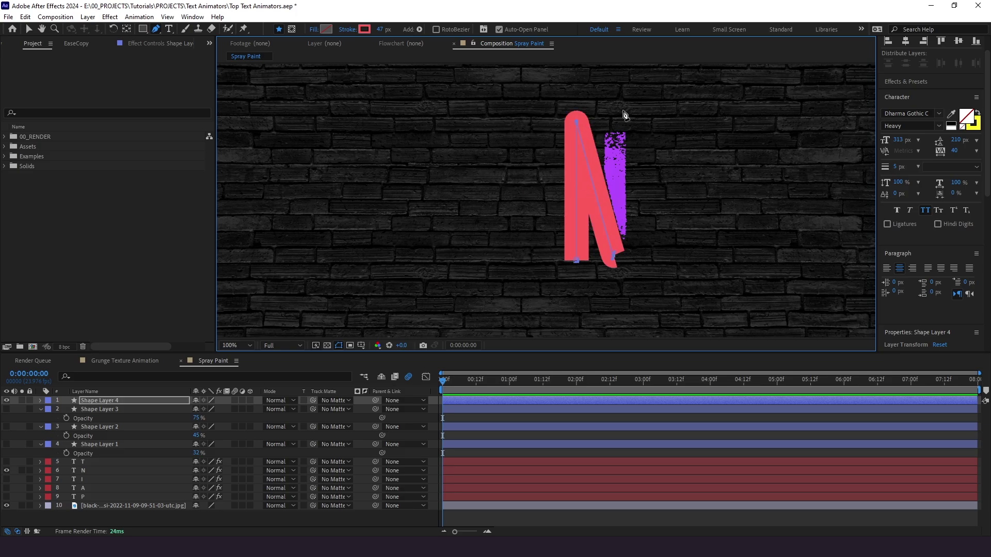
{"action": "left_click", "coordinate": [617, 113]}
Hide letter N and its stroke shape, show letter T, and clear the layer selection
{"action": "left_click", "coordinate": [7, 401]}
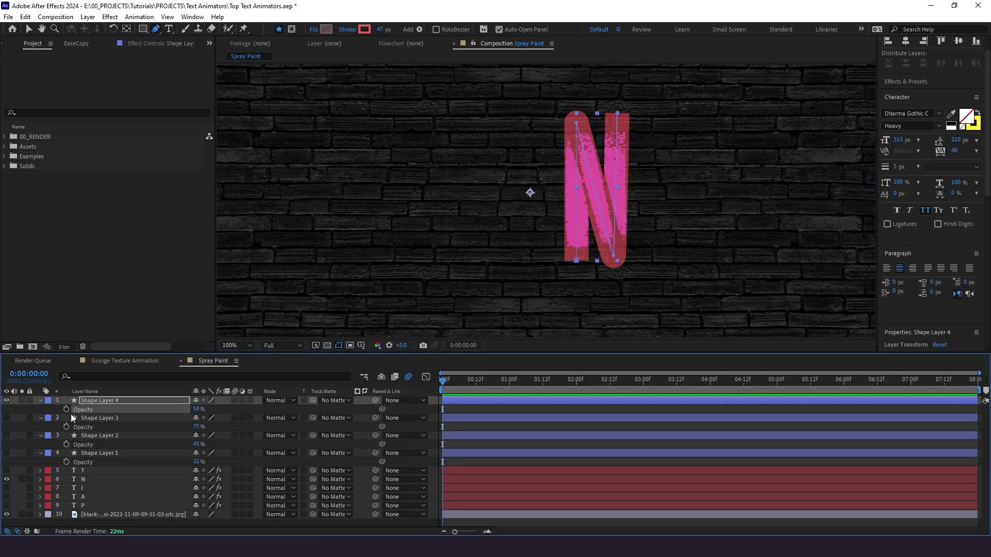
{"action": "left_click", "coordinate": [7, 470]}
{"action": "left_click", "coordinate": [7, 462]}
{"action": "key", "text": "F2"}
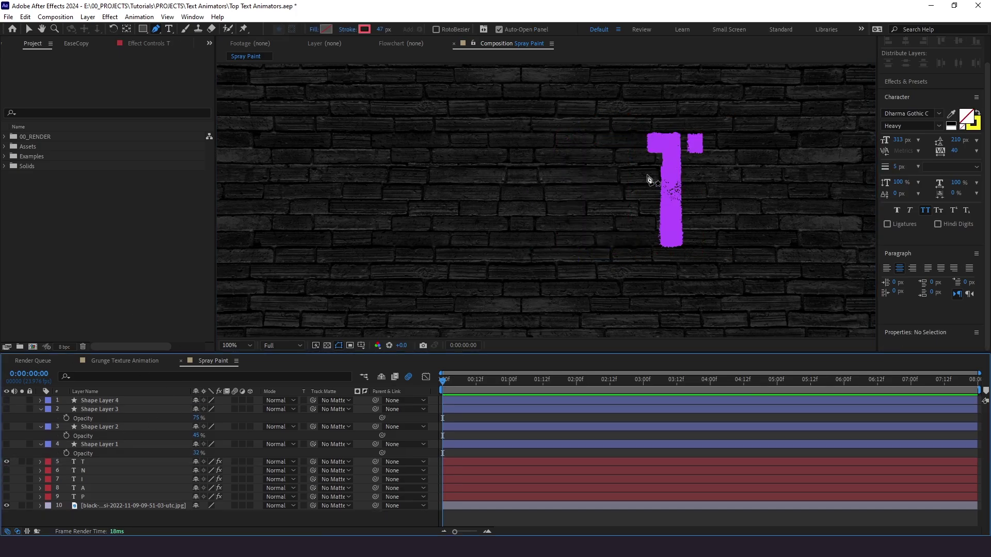
Draw a stroke path up the stem and across the crossbar of letter T, with 48 px width and 47% opacity
{"action": "left_click", "coordinate": [673, 264]}
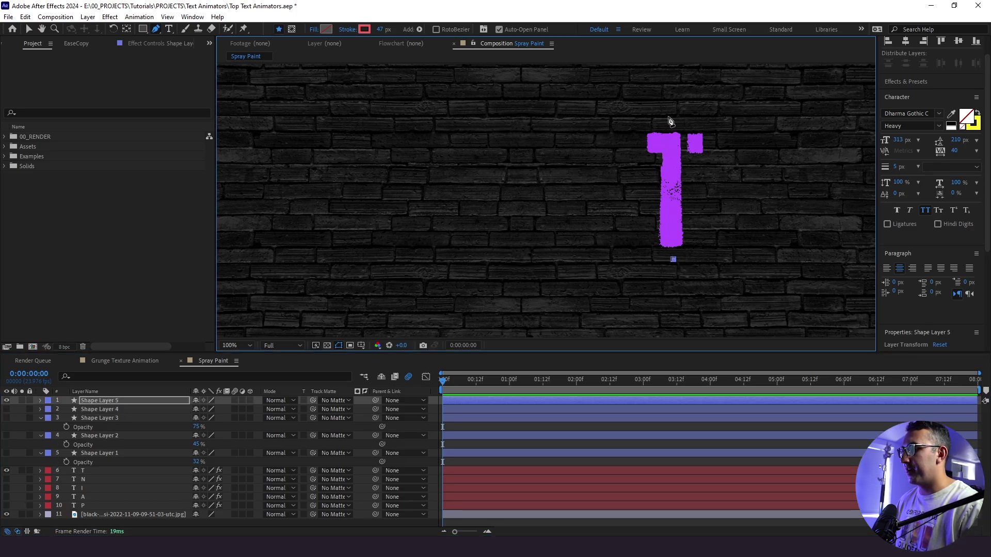
{"action": "key", "text": "ctrl+z"}
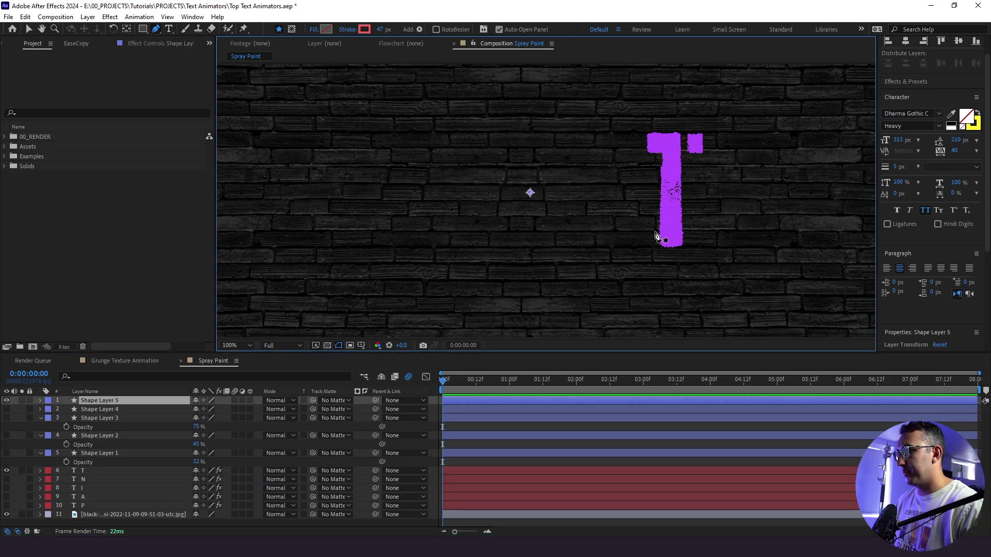
{"action": "key", "text": "shift"}
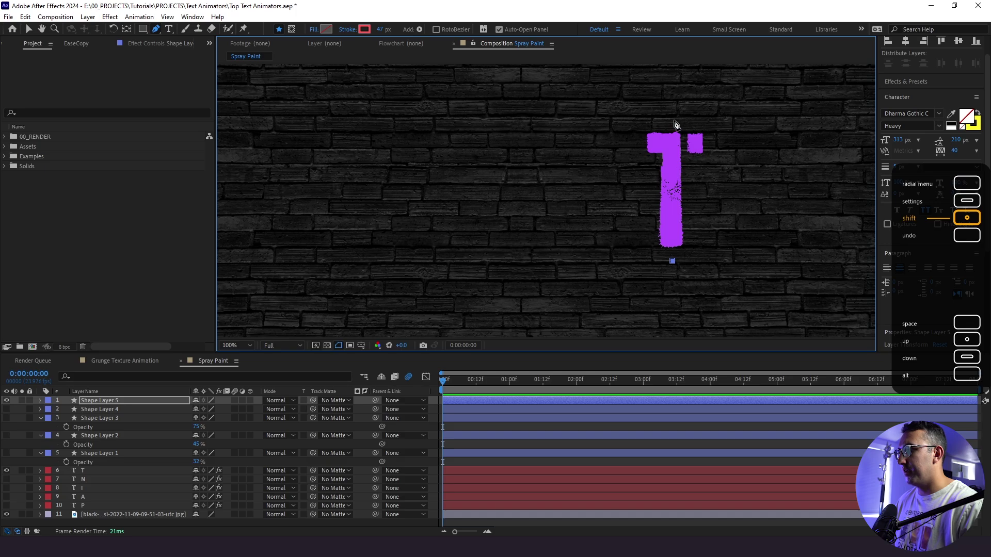
{"action": "left_click", "coordinate": [672, 118], "text": "shift"}
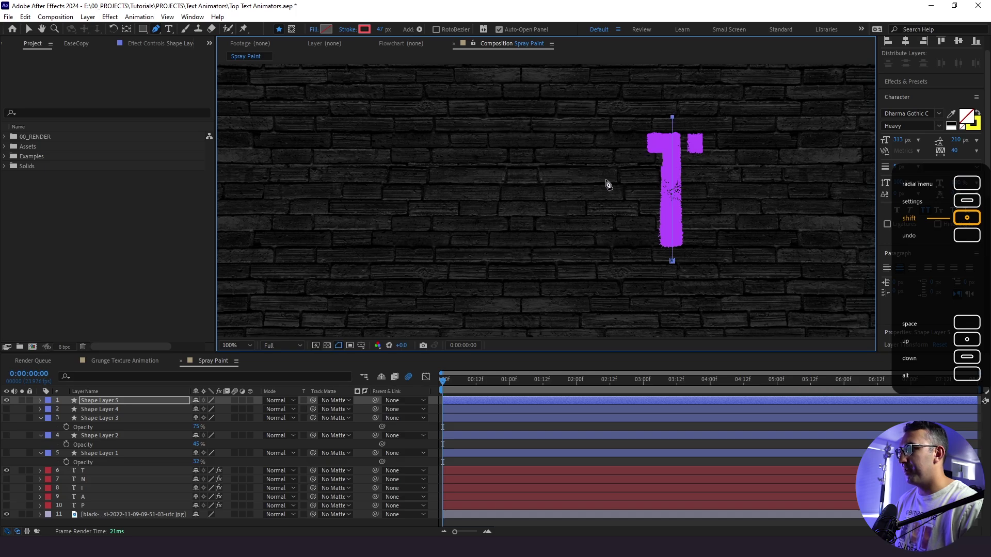
{"action": "left_click", "coordinate": [603, 118], "text": "shift"}
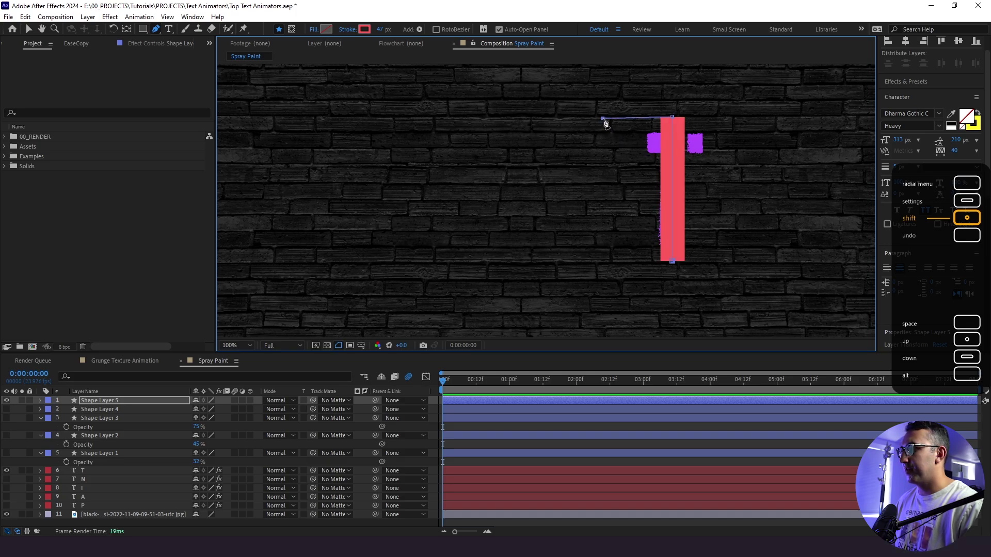
{"action": "left_click", "coordinate": [729, 144], "text": "shift"}
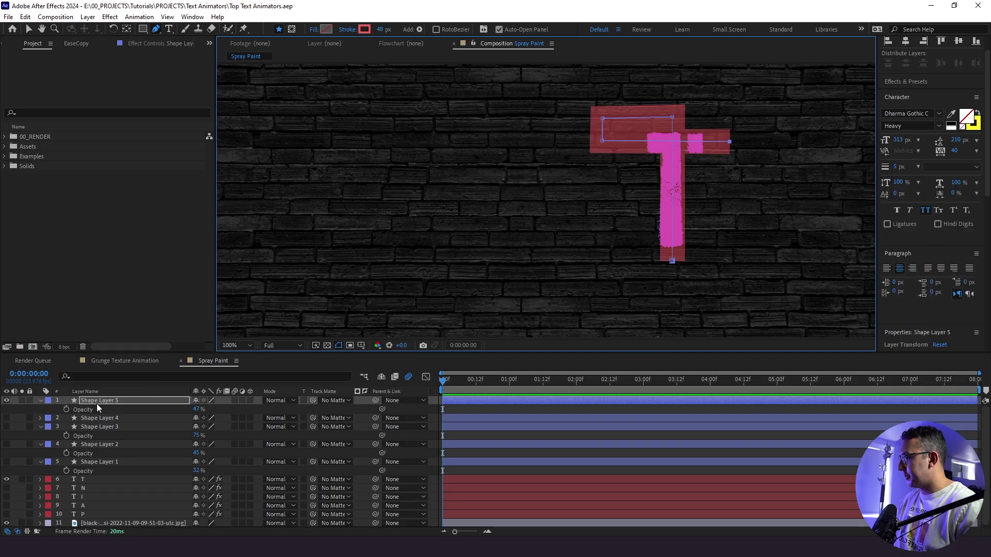
Collapse the properties of all shape layers and hide the stroke shape over letter T
{"action": "left_click", "coordinate": [39, 402]}
{"action": "left_click", "coordinate": [39, 417]}
{"action": "left_click", "coordinate": [39, 426]}
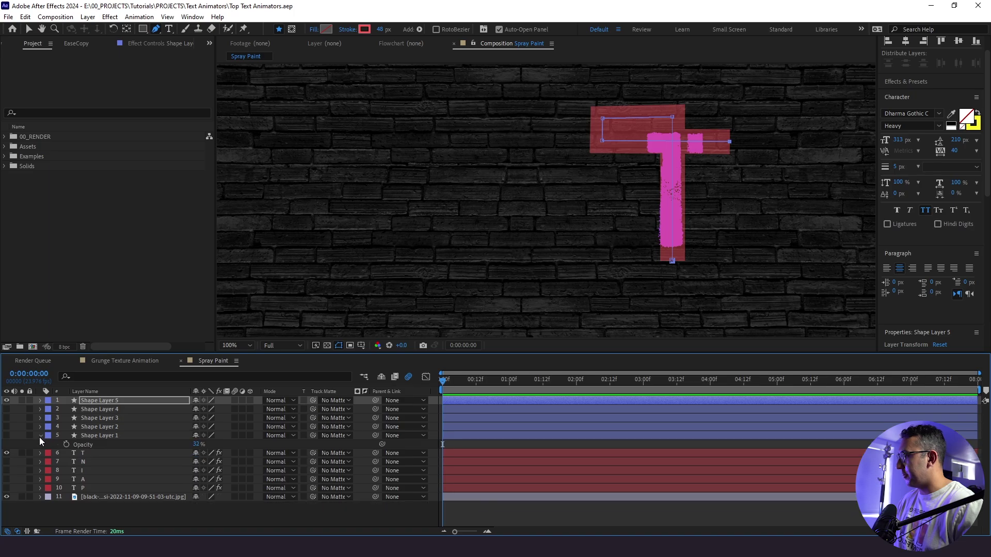
{"action": "left_click", "coordinate": [40, 435]}
{"action": "left_click", "coordinate": [70, 500]}
{"action": "left_click", "coordinate": [6, 401]}
Rename Shape Layer 1 to P Matte and place it directly above layer P
{"action": "left_click", "coordinate": [85, 435]}
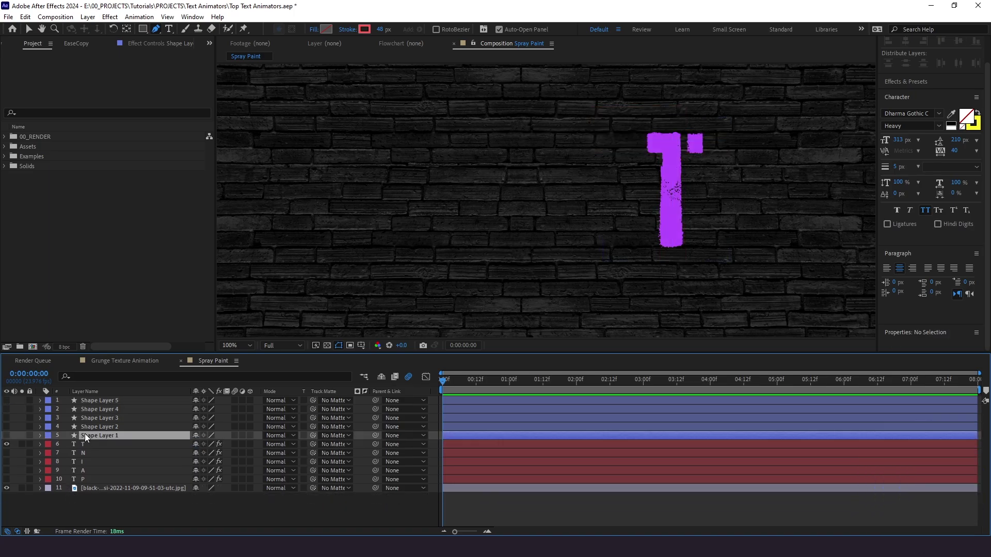
{"action": "key", "text": "Return"}
{"action": "type", "text": "P Matte"}
{"action": "left_click_drag", "start_coordinate": [96, 436], "coordinate": [97, 474]}
Rename Shape Layer 2 to A Matte
{"action": "left_click", "coordinate": [97, 427]}
{"action": "key", "text": "Return"}
{"action": "type", "text": "A Ma"}
{"action": "type", "text": "tte"}
{"action": "key", "text": "Return"}
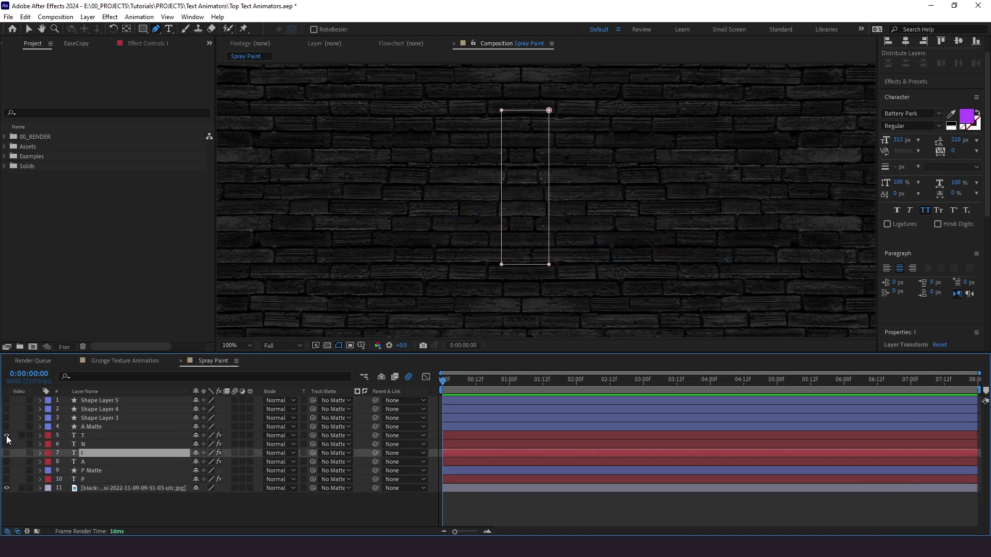
Make all letter layers visible and rename Shape Layers 3, 4 and 5 to I Matte, N Matte and T Matte
{"action": "left_click", "coordinate": [98, 418]}
{"action": "key", "text": "Return"}
{"action": "type", "text": "I Matte"}
{"action": "left_click", "coordinate": [98, 409]}
{"action": "key", "text": "Return"}
{"action": "type", "text": "N Matte"}
{"action": "left_click", "coordinate": [94, 401]}
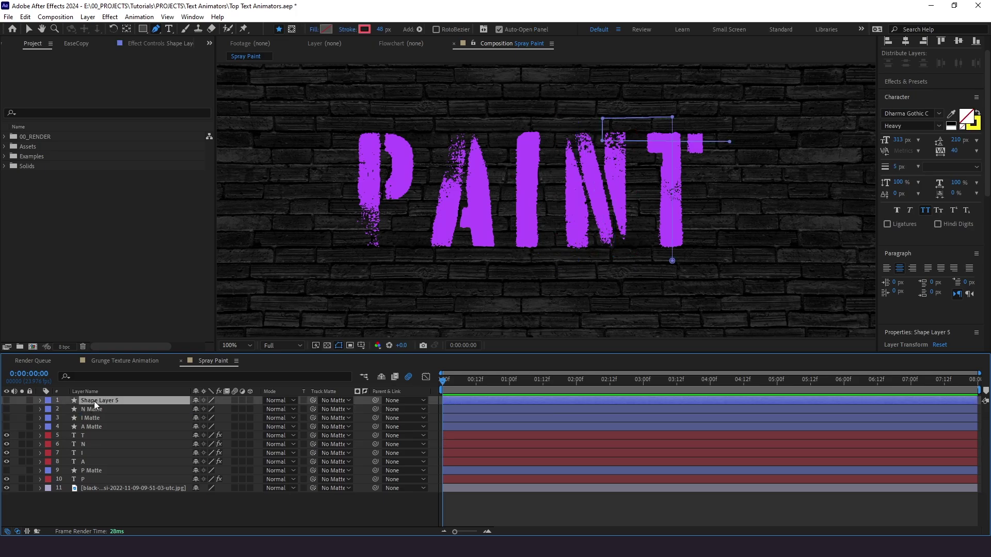
{"action": "key", "text": "Return"}
{"action": "type", "text": "T Matte"}
Reorder the remaining matte layers so that each sits directly above its matching letter layer
{"action": "mouse_move", "coordinate": [93, 428]}
{"action": "left_mouse_down"}
{"action": "mouse_move", "coordinate": [93, 457]}
{"action": "mouse_move", "coordinate": [93, 440]}
{"action": "left_mouse_up"}
{"action": "left_click_drag", "start_coordinate": [93, 411], "coordinate": [94, 423]}
{"action": "left_click", "coordinate": [92, 459]}
Briefly preview the composition, save the project, and clear the layer selection
{"action": "key", "text": "space"}
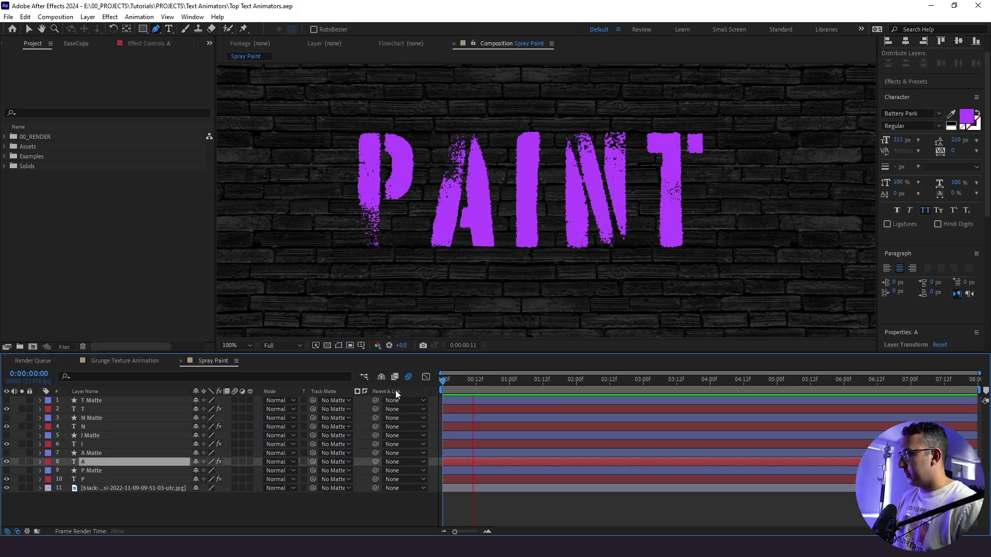
{"action": "key", "text": "space"}
{"action": "key", "text": "ctrl+s"}
{"action": "left_click", "coordinate": [91, 504]}
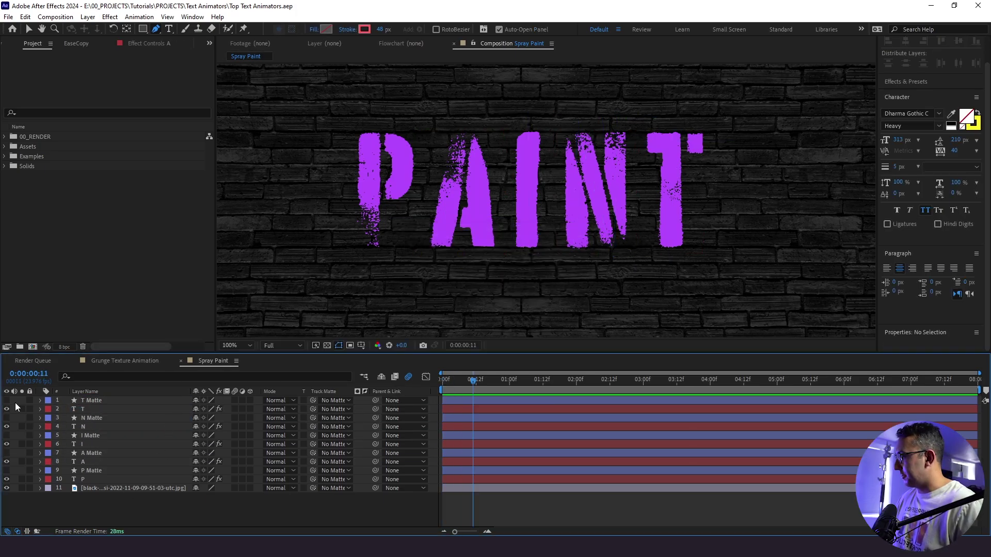
Make all five matte layers visible and return to the first frame of the composition
{"action": "left_click_drag", "start_coordinate": [6, 401], "coordinate": [8, 474]}
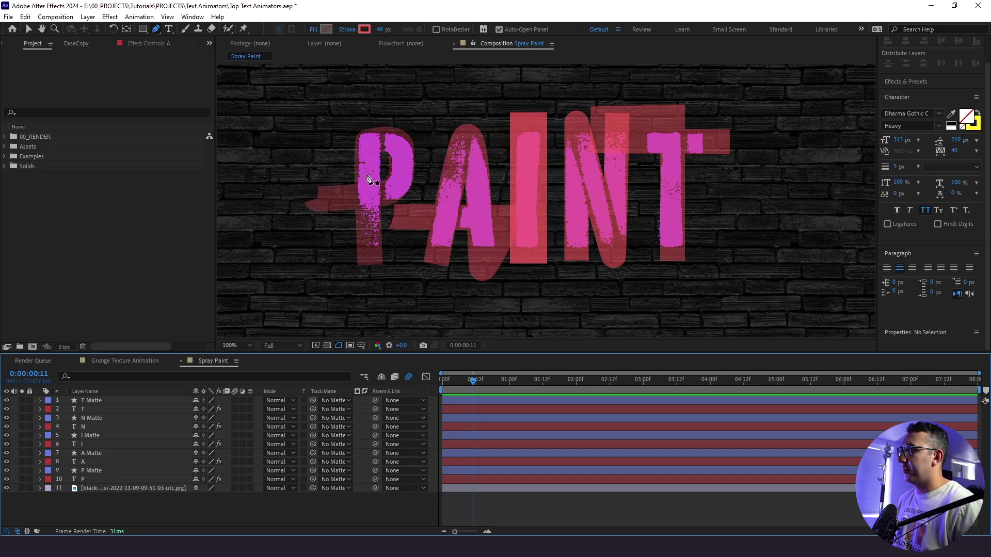
{"action": "left_click", "coordinate": [29, 29]}
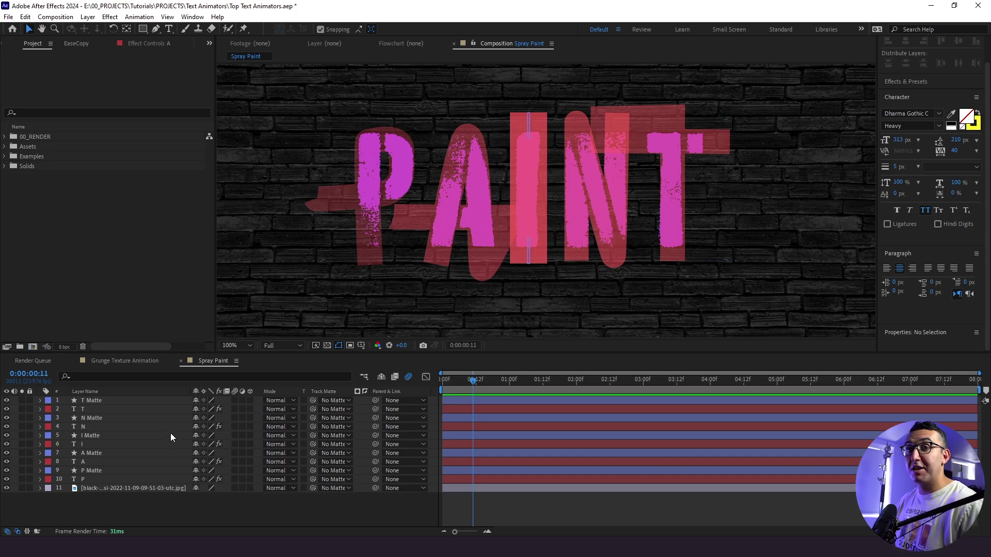
{"action": "left_click_drag", "start_coordinate": [474, 382], "coordinate": [432, 401]}
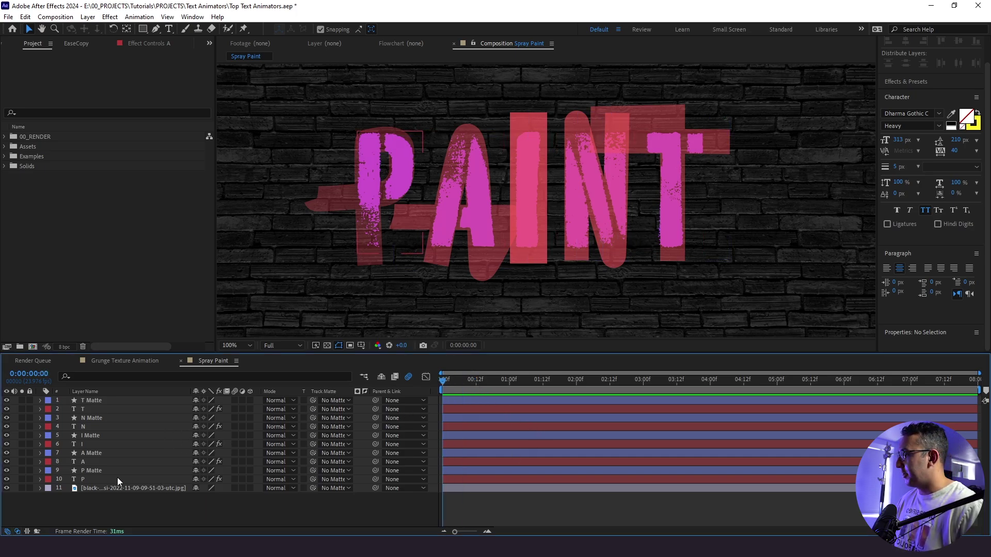
Add a Trim Paths operator to the P Matte shape layer
{"action": "left_click", "coordinate": [101, 471]}
{"action": "left_click", "coordinate": [40, 471]}
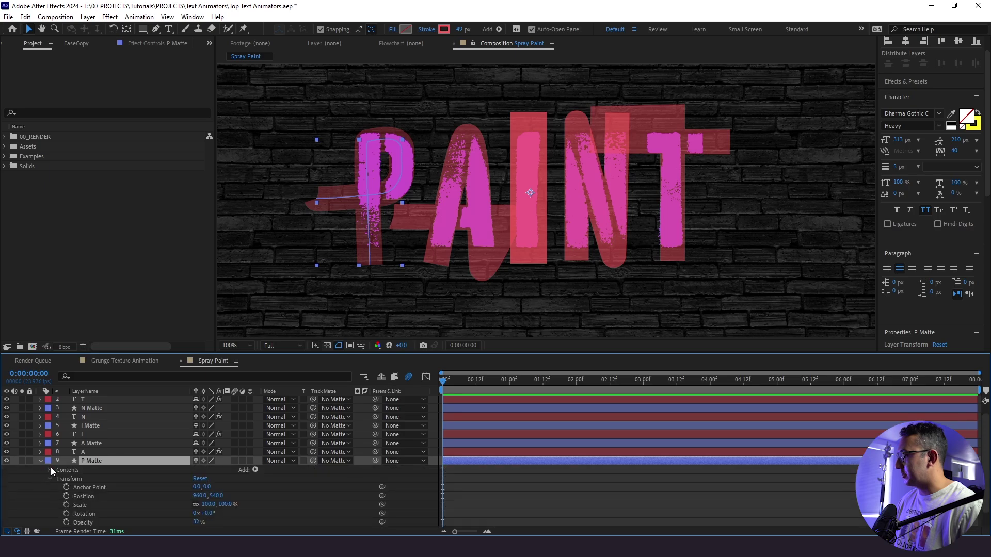
{"action": "left_click", "coordinate": [255, 470]}
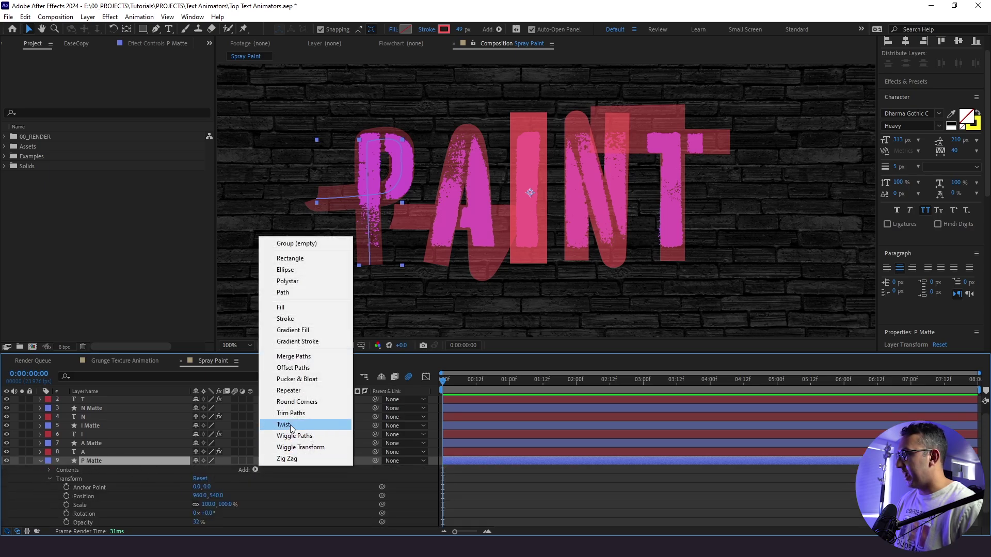
{"action": "left_click", "coordinate": [304, 413]}
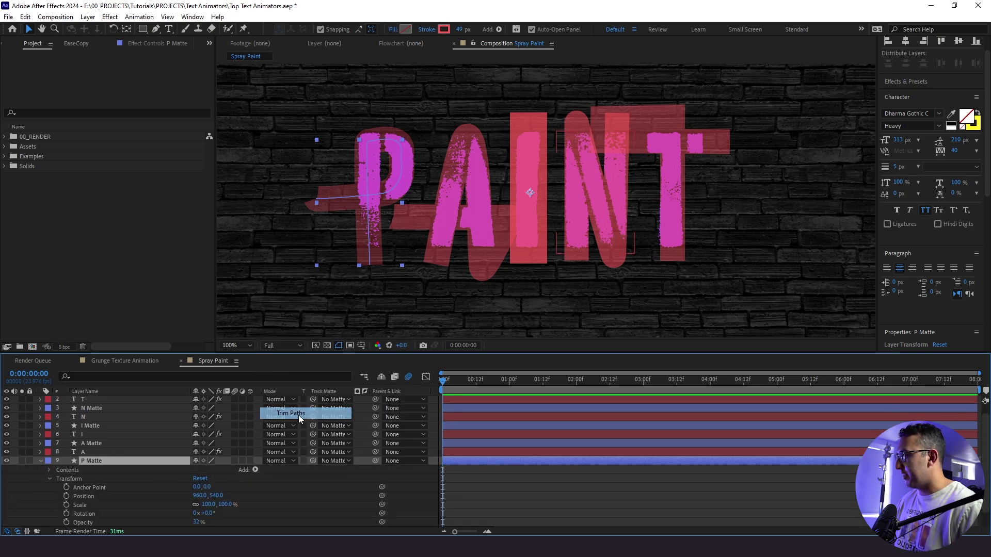
Keyframe the P Matte Trim Paths End from 0% at the first frame to 100% at 0:00:01:00
{"action": "left_click_drag", "start_coordinate": [198, 508], "coordinate": [38, 509]}
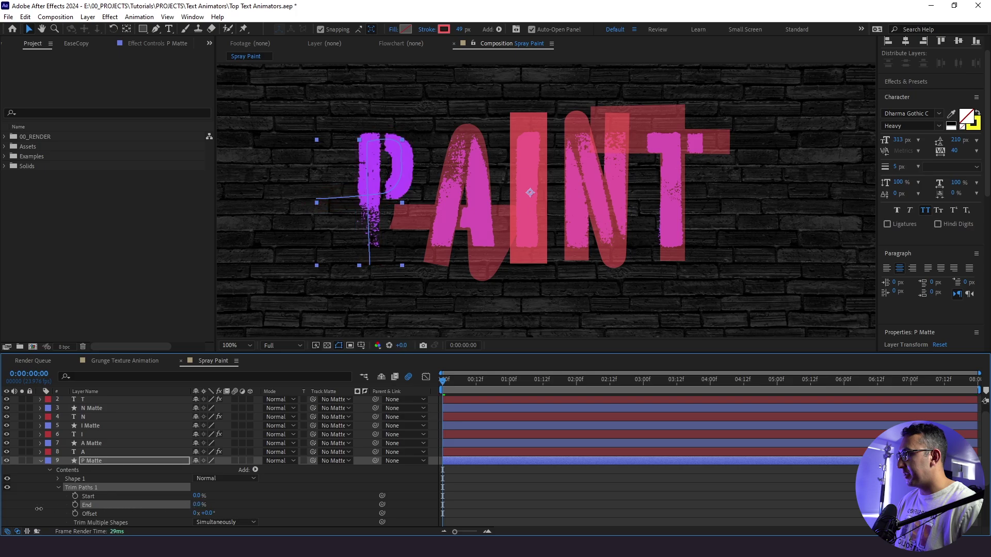
{"action": "left_click", "coordinate": [75, 505]}
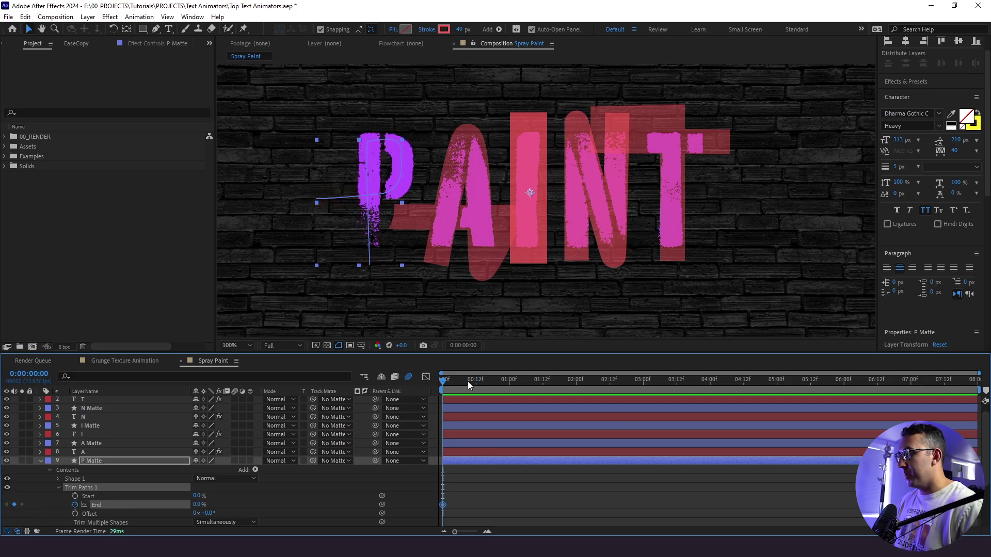
{"action": "left_click_drag", "start_coordinate": [462, 381], "coordinate": [510, 389]}
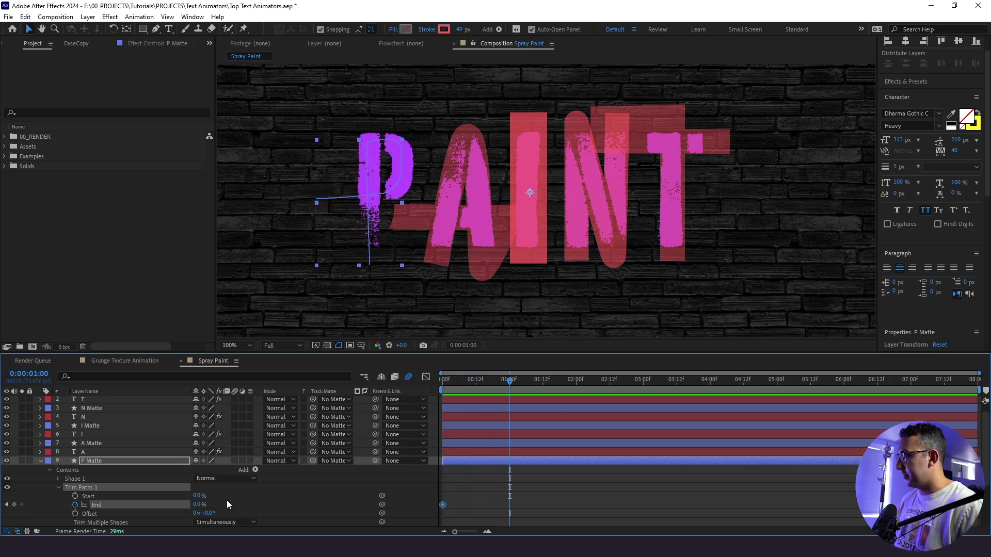
{"action": "left_click_drag", "start_coordinate": [196, 508], "coordinate": [250, 503]}
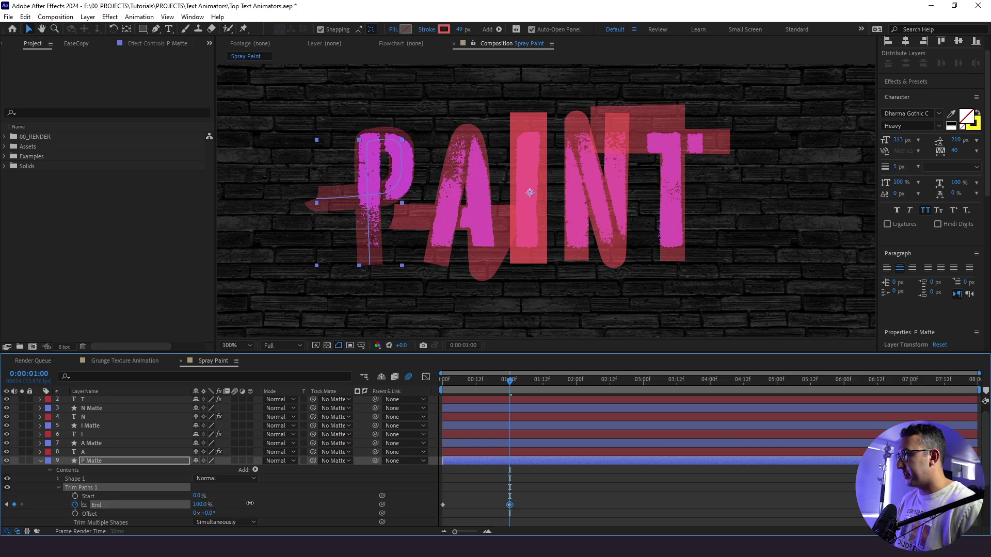
{"action": "left_click", "coordinate": [475, 477]}
Solo the P Matte and P layers and preview the stroke animation from the start
{"action": "left_click_drag", "start_coordinate": [508, 383], "coordinate": [434, 397]}
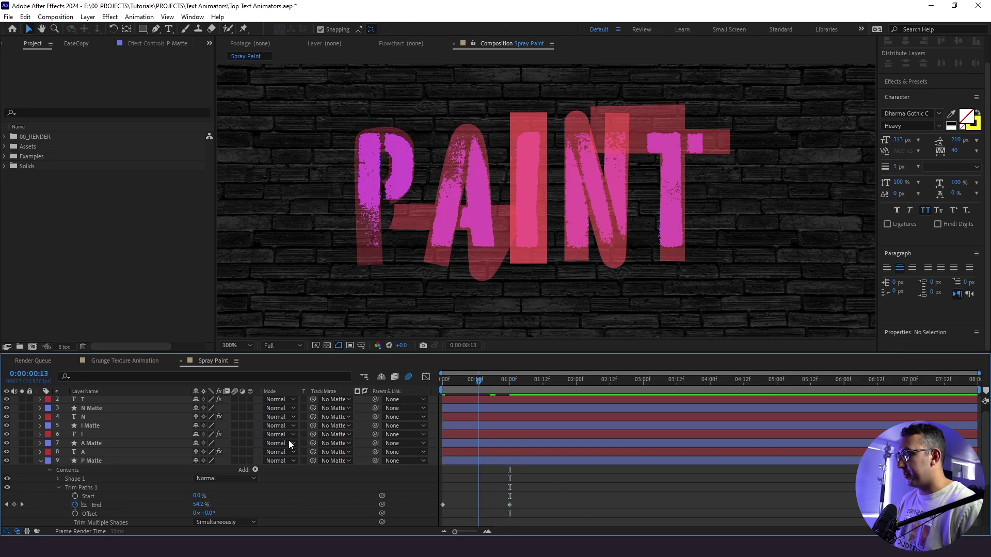
{"action": "left_click", "coordinate": [40, 462]}
{"action": "left_click", "coordinate": [21, 470]}
{"action": "left_click", "coordinate": [22, 479]}
{"action": "key", "text": "space"}
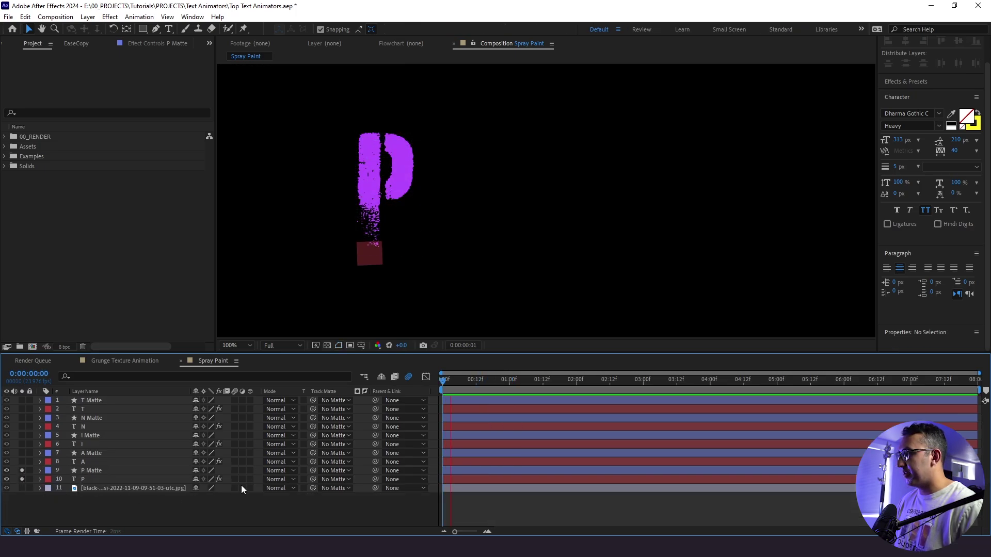
Ease the P Matte End keyframes and shape their speed graph to peak early and slow down gradually
{"action": "left_click", "coordinate": [96, 470]}
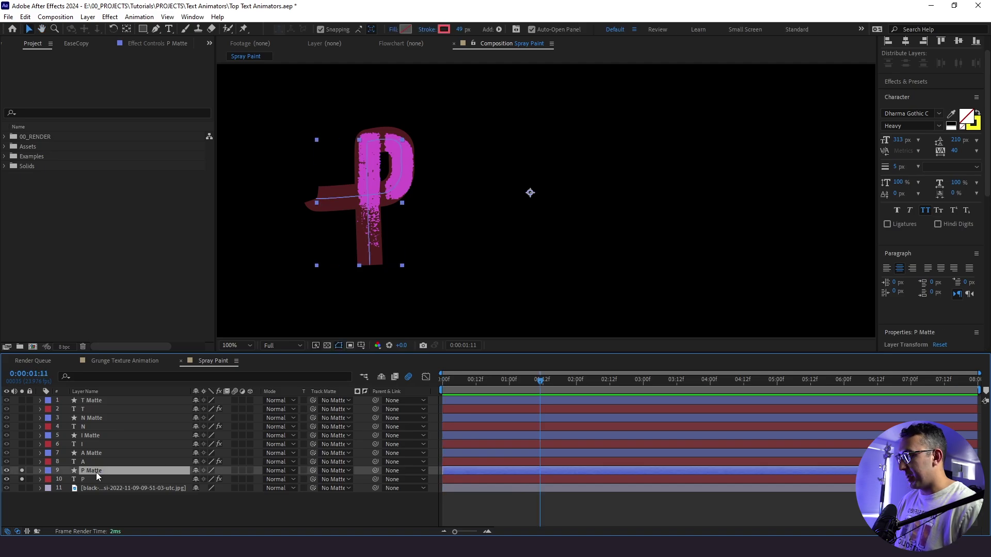
{"action": "key", "text": "u"}
{"action": "left_click", "coordinate": [114, 479]}
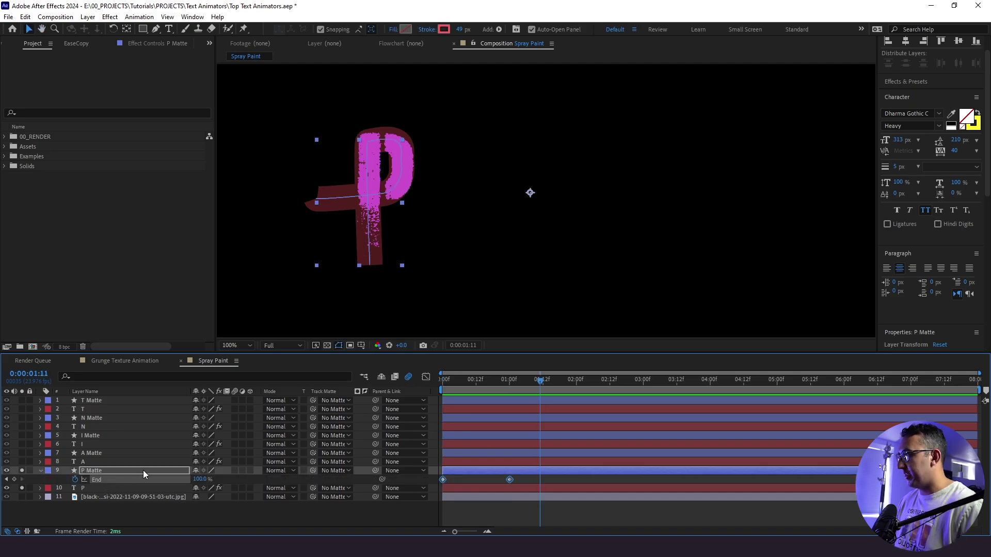
{"action": "left_click", "coordinate": [424, 376]}
{"action": "left_click_drag", "start_coordinate": [490, 524], "coordinate": [475, 503]}
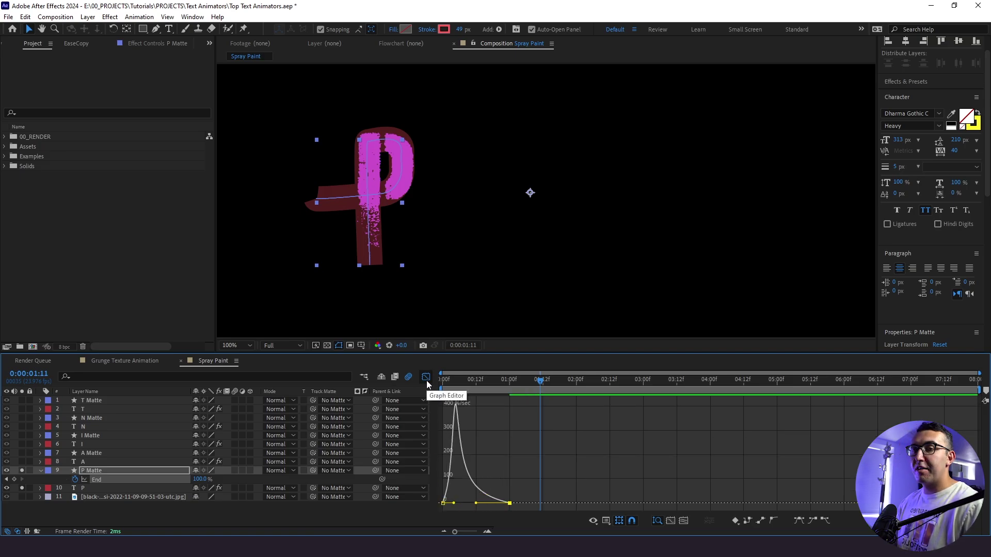
{"action": "left_click", "coordinate": [426, 380]}
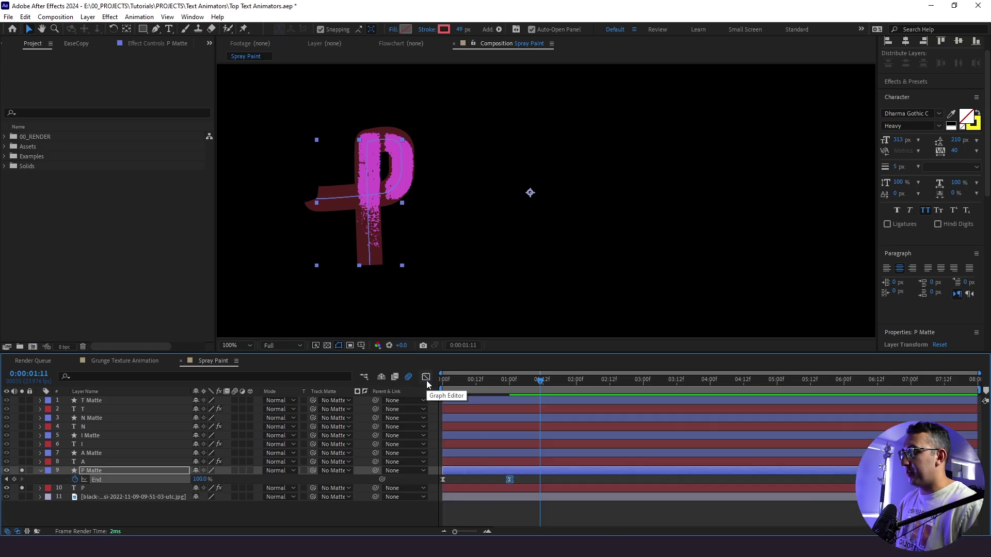
Preview the eased P stroke from the first frame and scrub through it
{"action": "key", "text": "Home"}
{"action": "key", "text": "space"}
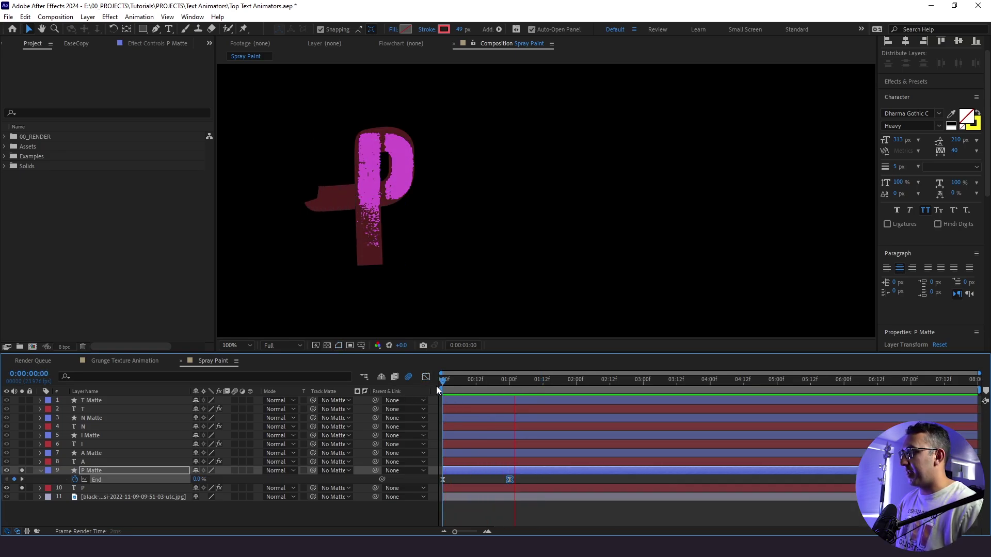
{"action": "left_click_drag", "start_coordinate": [449, 383], "coordinate": [506, 383]}
Set the P Matte layer's opacity to 100% and isolate it in close-up at 0:00:00:04
{"action": "left_click", "coordinate": [102, 469]}
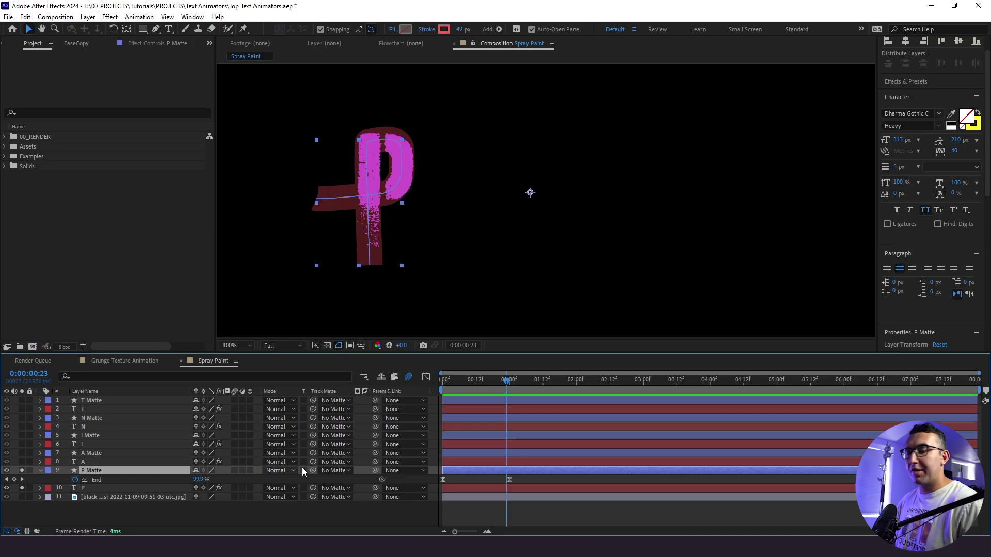
{"action": "key", "text": "t"}
{"action": "left_click_drag", "start_coordinate": [456, 386], "coordinate": [454, 393]}
{"action": "scroll", "coordinate": [416, 267], "scroll_direction": "up", "scroll_amount": 1}
{"action": "left_click_drag", "start_coordinate": [368, 256], "coordinate": [571, 259]}
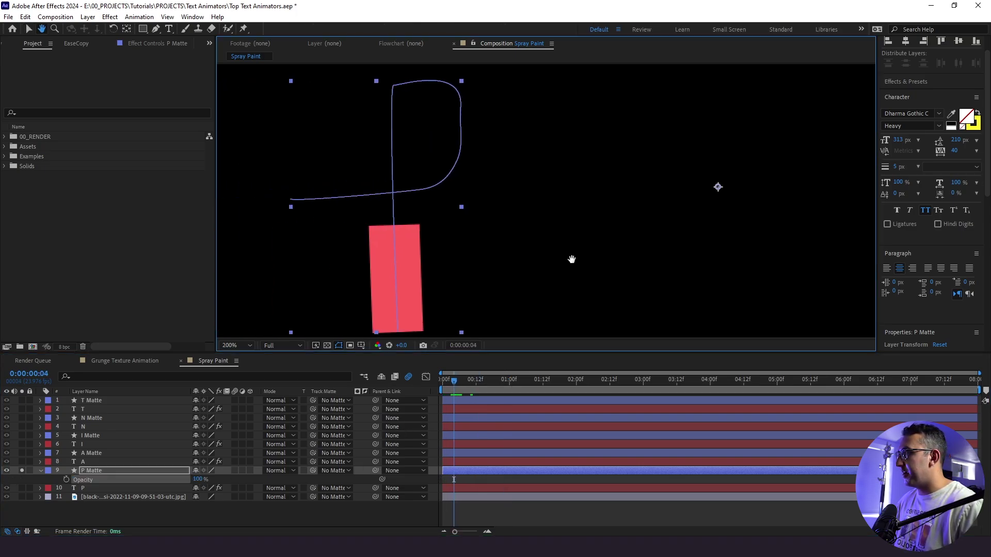
{"action": "left_click_drag", "start_coordinate": [446, 268], "coordinate": [566, 260]}
{"action": "mouse_move", "coordinate": [456, 379]}
{"action": "left_mouse_down"}
{"action": "mouse_move", "coordinate": [471, 388]}
{"action": "mouse_move", "coordinate": [445, 388]}
{"action": "mouse_move", "coordinate": [460, 385]}
{"action": "mouse_move", "coordinate": [445, 409]}
{"action": "mouse_move", "coordinate": [484, 400]}
{"action": "mouse_move", "coordinate": [454, 408]}
{"action": "left_mouse_up"}
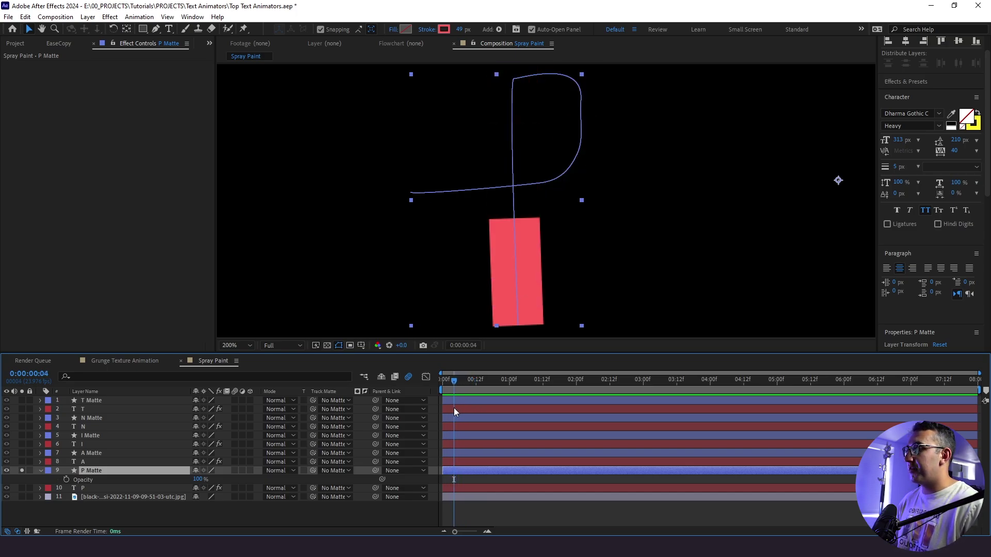
Apply the Roughen Edges effect to the P Matte layer
{"action": "left_click", "coordinate": [132, 510]}
{"action": "left_click", "coordinate": [123, 472]}
{"action": "key", "text": "ctrl+space"}
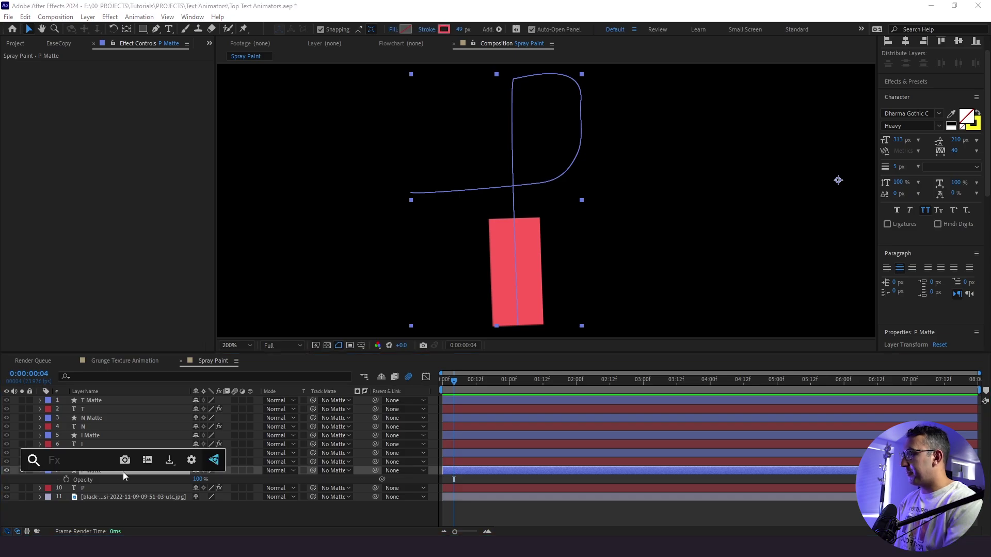
{"action": "type", "text": "roug"}
{"action": "key", "text": "Return"}
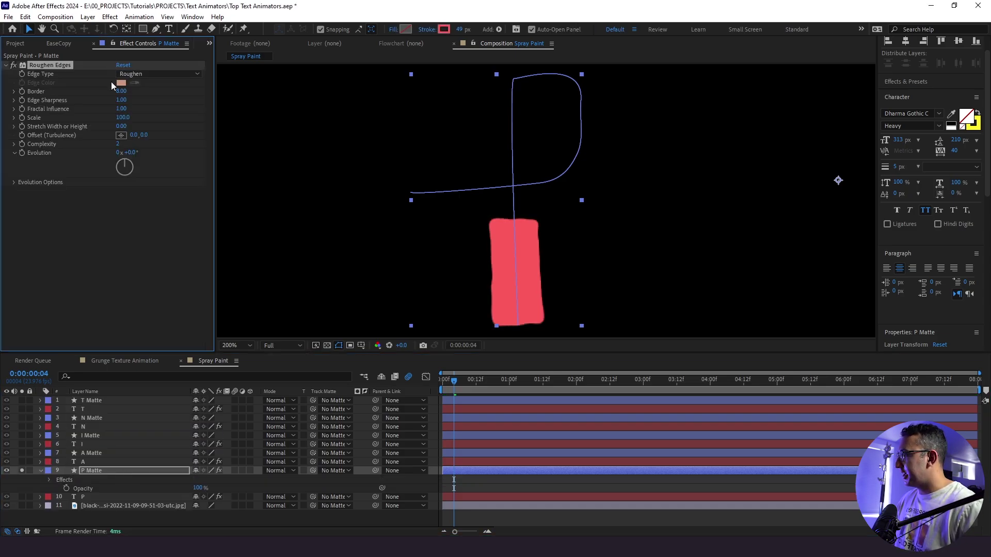
Set the P Matte's Roughen Edges border to 27, edge sharpness to 5 and scale to 12
{"action": "left_click", "coordinate": [120, 92]}
{"action": "type", "text": "27"}
{"action": "key", "text": "Return"}
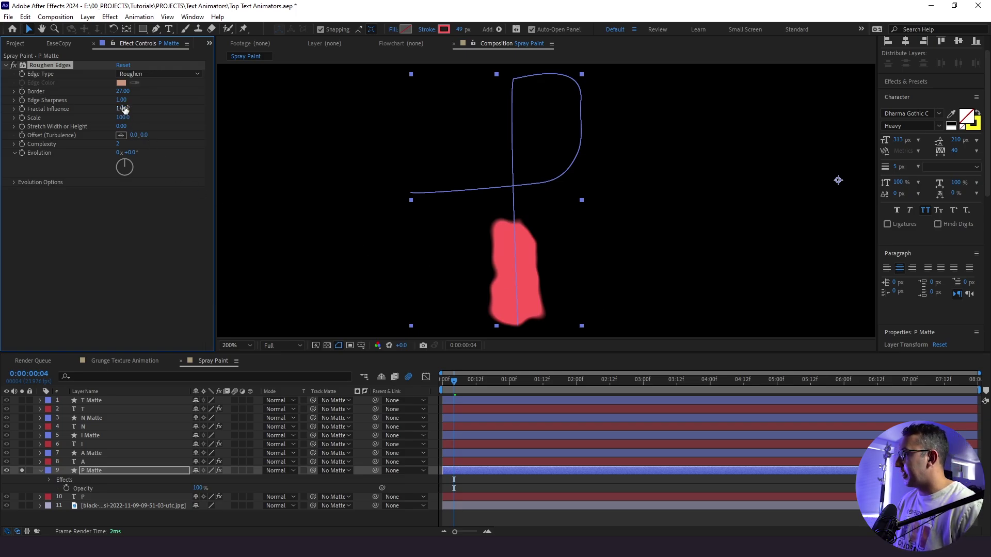
{"action": "type", "text": "5"}
{"action": "key", "text": "Return"}
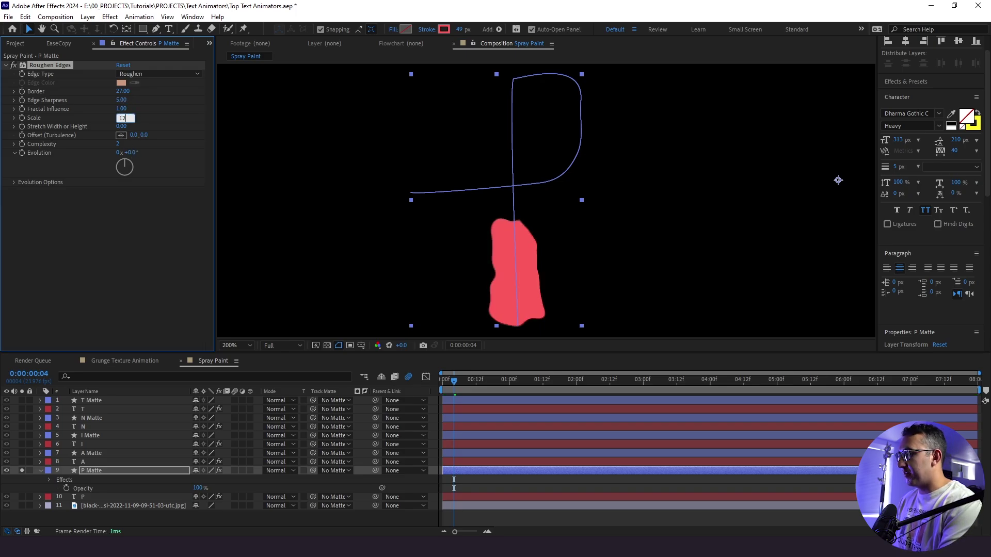
{"action": "key", "text": "Return"}
{"action": "left_click_drag", "start_coordinate": [131, 117], "coordinate": [103, 130]}
{"action": "key", "text": "ctrl+z"}
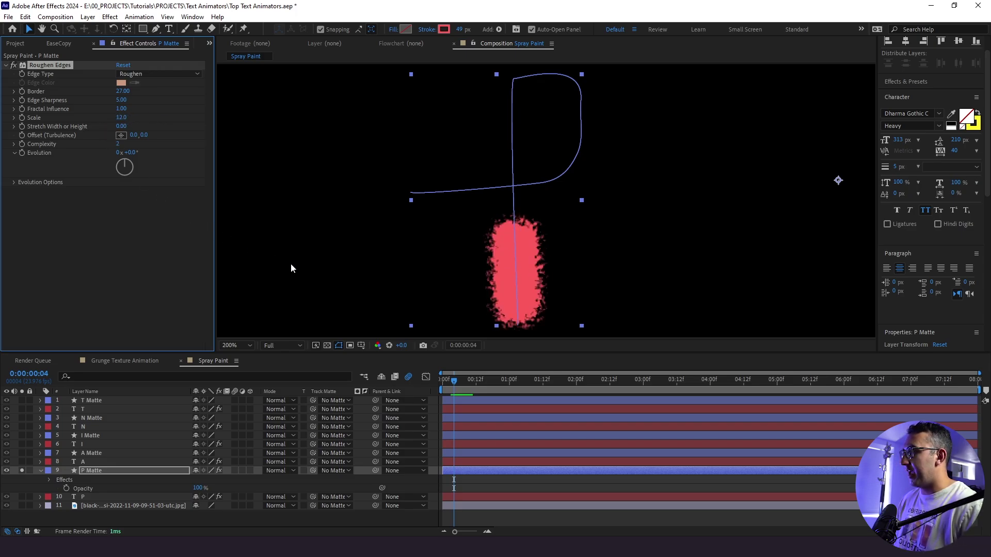
{"action": "mouse_move", "coordinate": [464, 386]}
{"action": "left_mouse_down"}
{"action": "mouse_move", "coordinate": [444, 388]}
{"action": "mouse_move", "coordinate": [500, 385]}
{"action": "mouse_move", "coordinate": [457, 388]}
{"action": "left_mouse_up"}
{"action": "left_click_drag", "start_coordinate": [124, 121], "coordinate": [159, 121]}
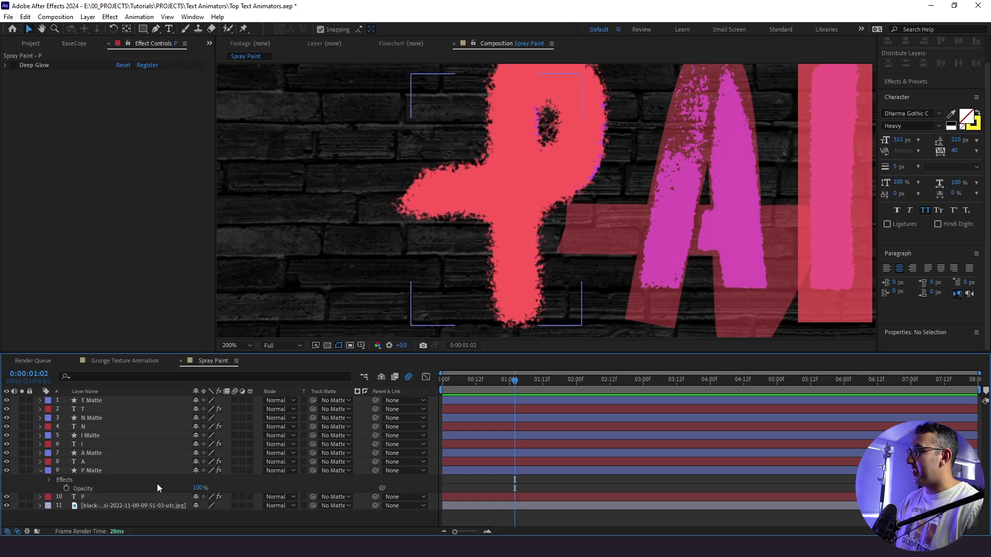
Assign P Matte as the track matte of the P letter layer and preview the reveal from the start
{"action": "left_click", "coordinate": [110, 496]}
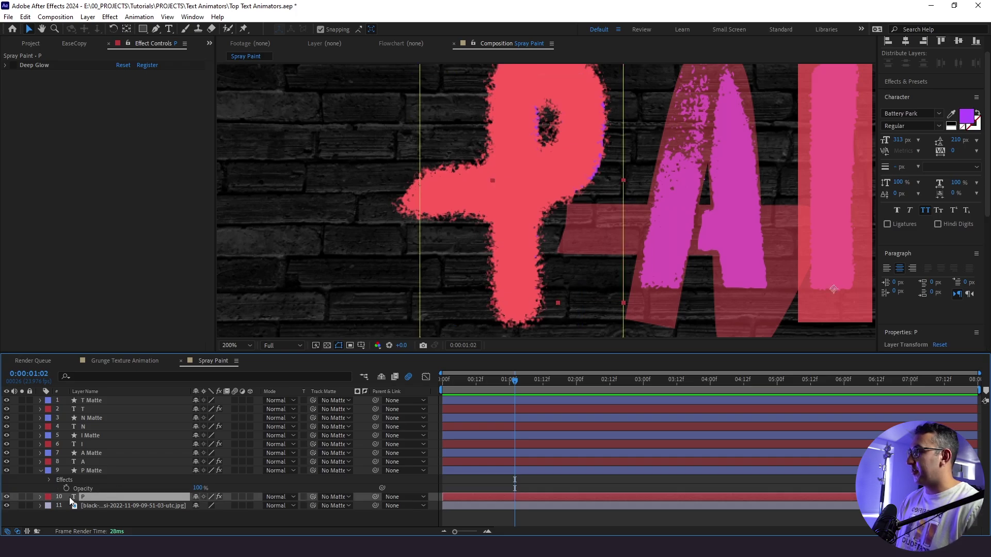
{"action": "left_click", "coordinate": [88, 471]}
{"action": "left_click_drag", "start_coordinate": [312, 496], "coordinate": [128, 473]}
{"action": "left_click_drag", "start_coordinate": [476, 382], "coordinate": [418, 408]}
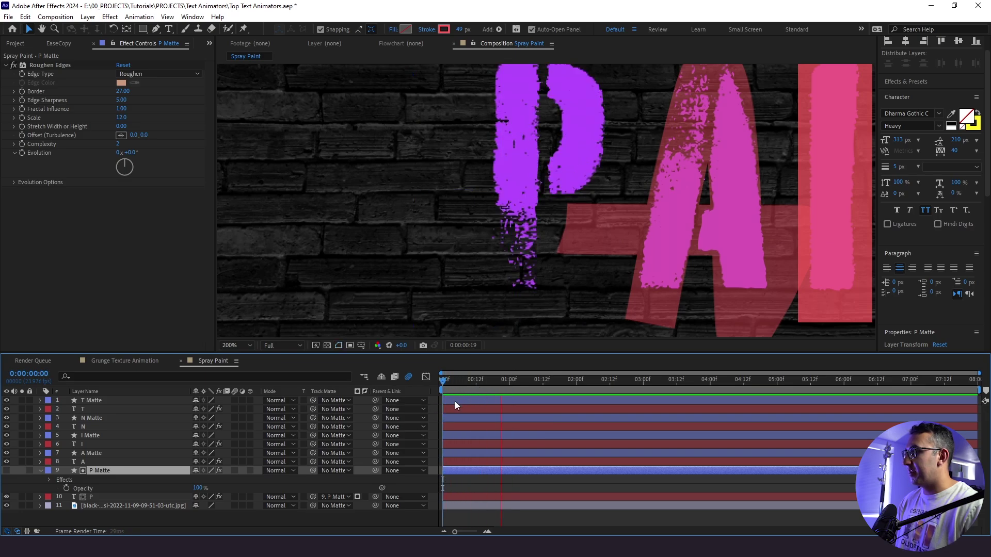
{"action": "key", "text": "space"}
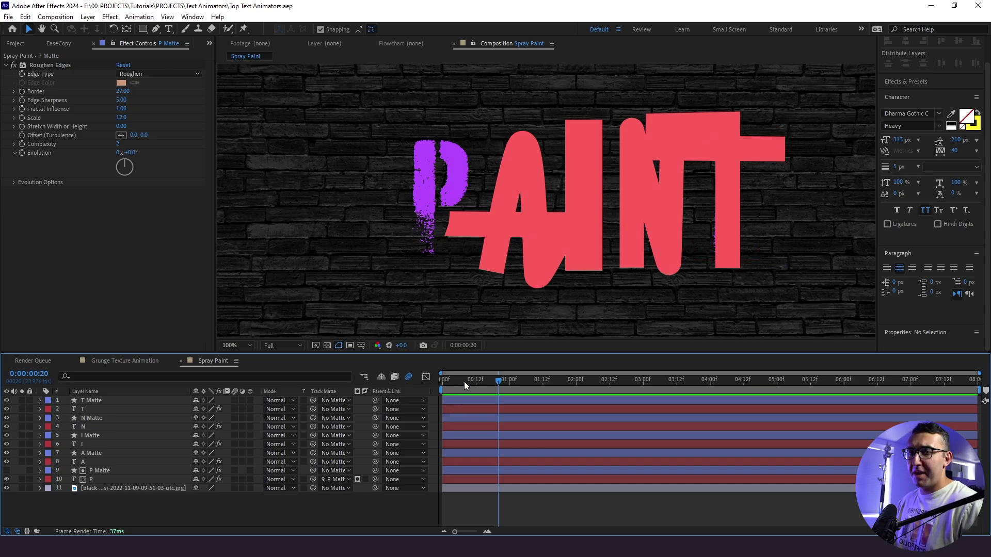
Copy the animated Trim Paths from P Matte to the A, I, N and T Matte layers at the first frame
{"action": "key", "text": "Home"}
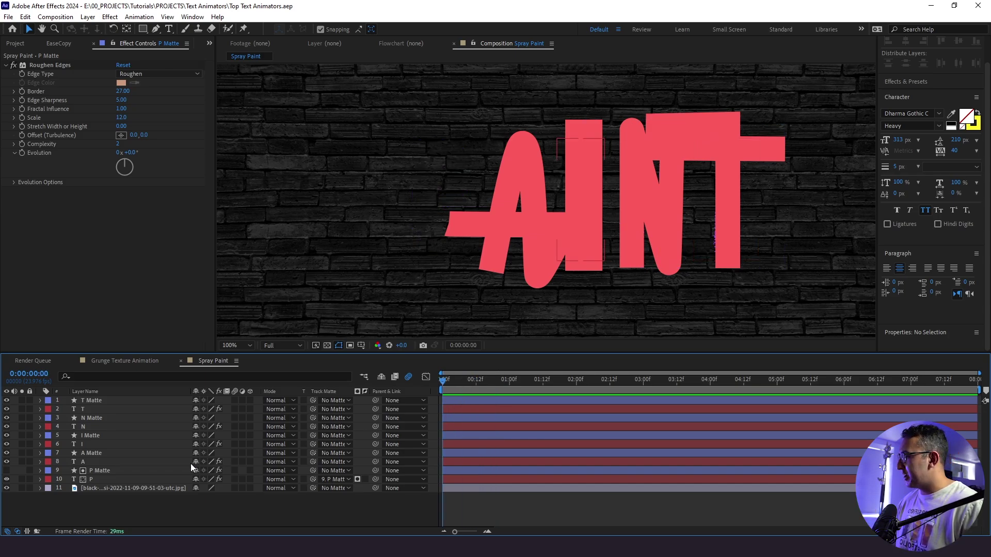
{"action": "left_click", "coordinate": [40, 471]}
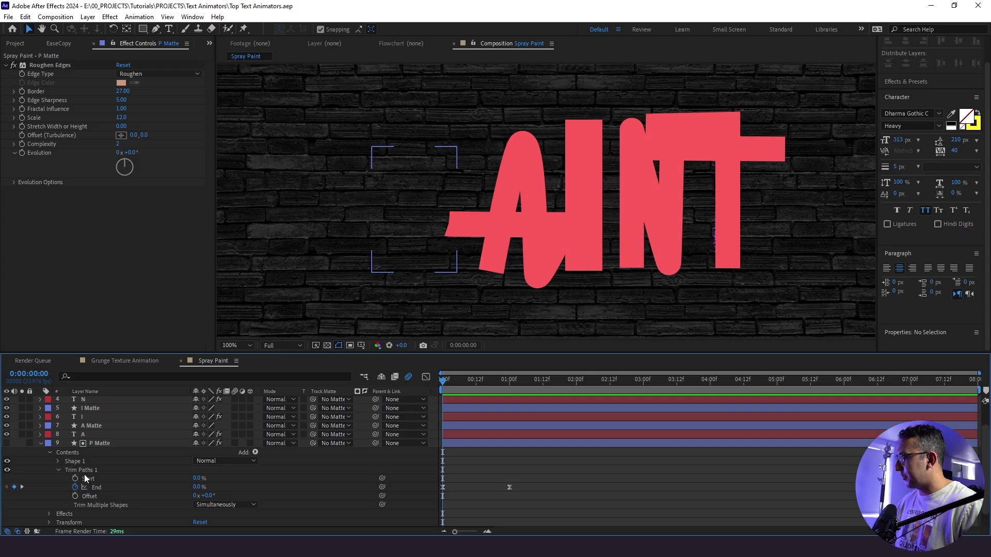
{"action": "left_click", "coordinate": [85, 472]}
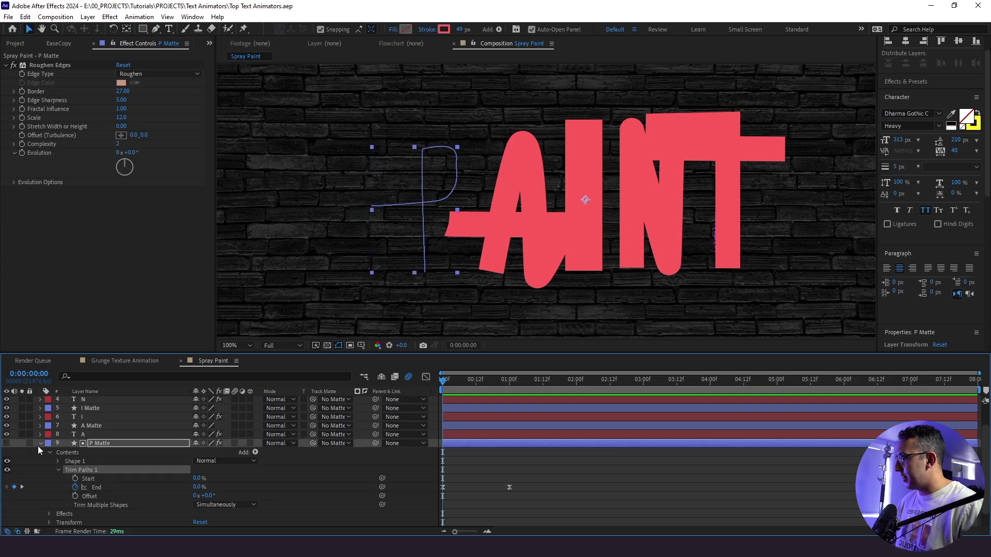
{"action": "left_click", "coordinate": [40, 444]}
{"action": "left_click", "coordinate": [85, 454]}
{"action": "left_click", "coordinate": [87, 436], "text": "ctrl"}
{"action": "left_click", "coordinate": [91, 418], "text": "ctrl"}
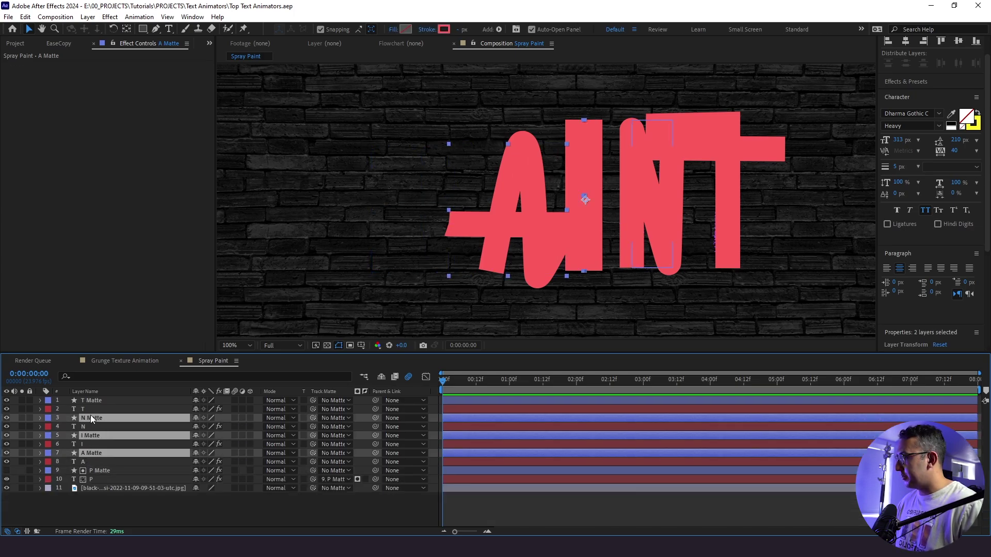
{"action": "left_click", "coordinate": [91, 401], "text": "ctrl"}
{"action": "key", "text": "ctrl+v"}
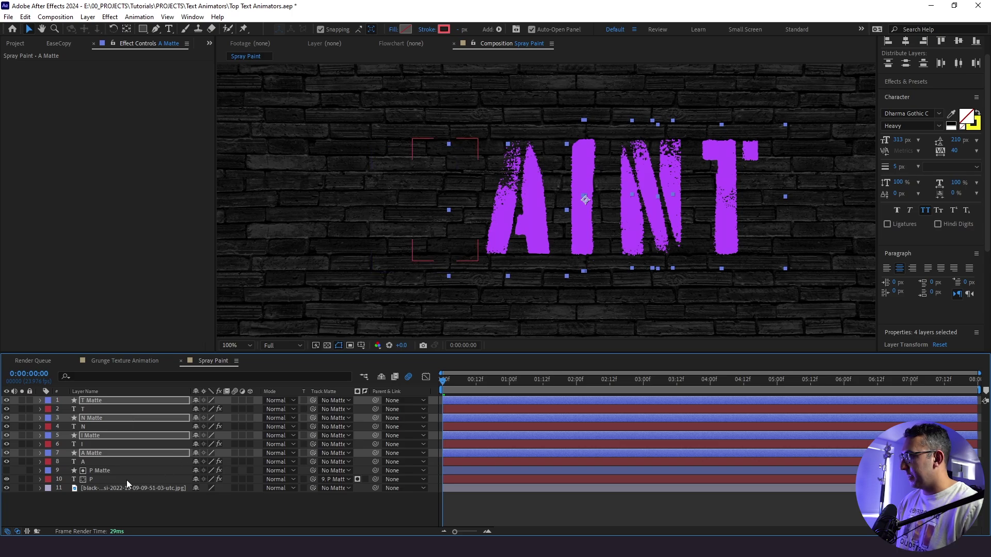
Assign the A, I, N and T Matte layers as track mattes of their matching letter layers and preview the reveal
{"action": "left_click", "coordinate": [83, 463]}
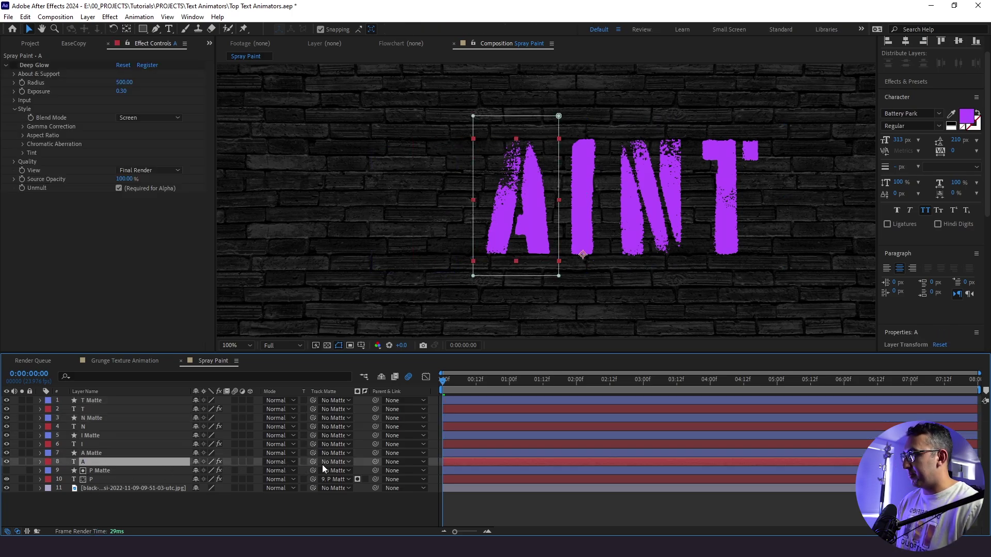
{"action": "left_click_drag", "start_coordinate": [313, 462], "coordinate": [95, 453]}
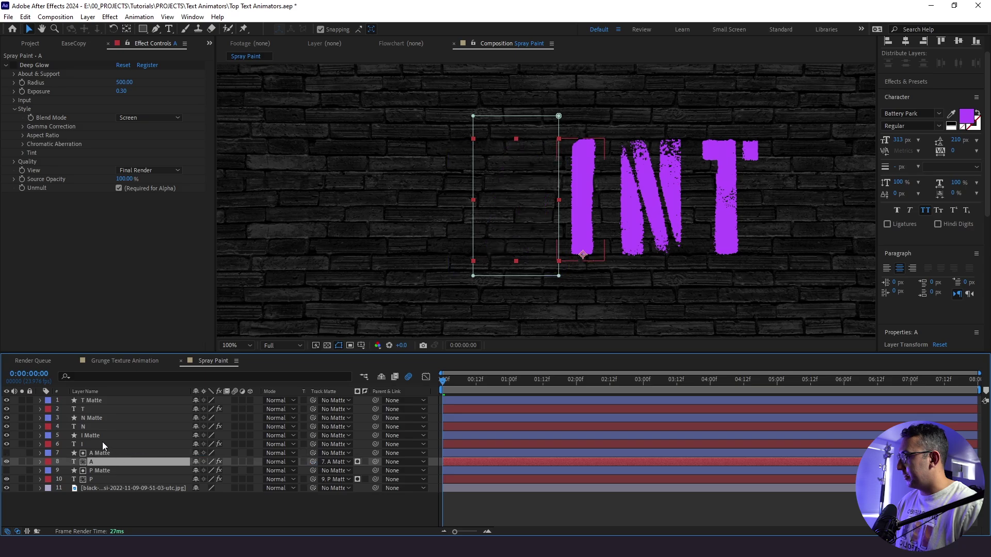
{"action": "left_click", "coordinate": [103, 444]}
{"action": "left_click_drag", "start_coordinate": [310, 444], "coordinate": [85, 436]}
{"action": "left_click", "coordinate": [155, 427]}
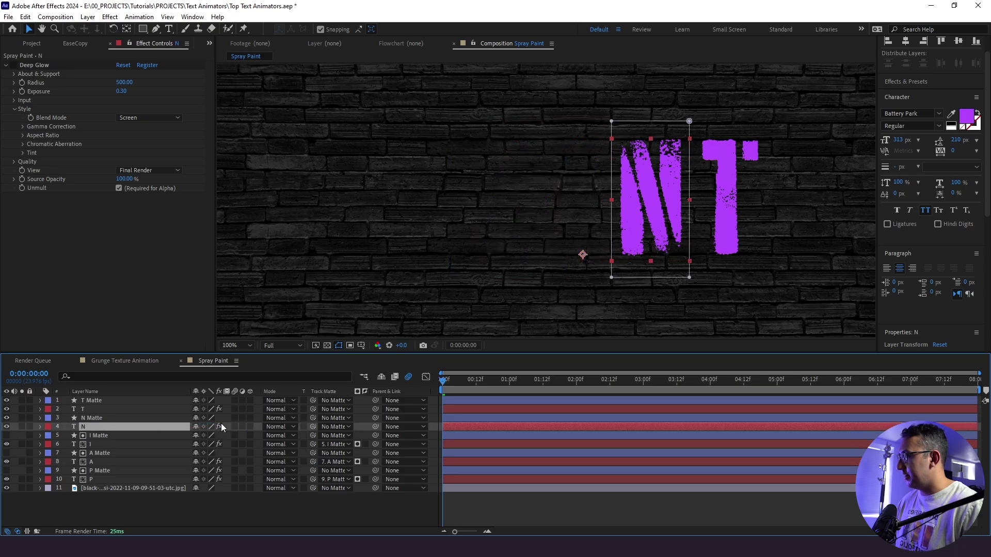
{"action": "left_click_drag", "start_coordinate": [314, 427], "coordinate": [128, 419]}
{"action": "left_click", "coordinate": [241, 409]}
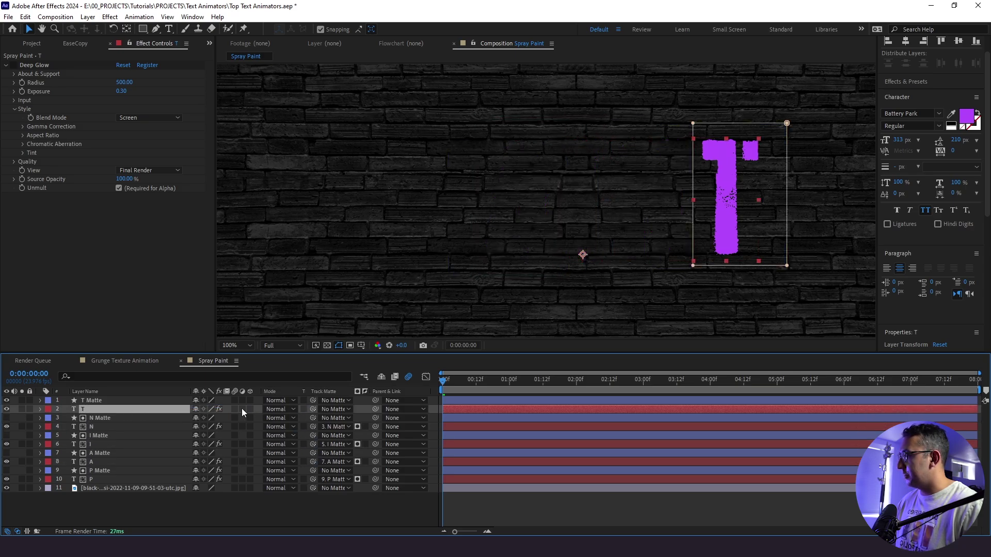
{"action": "left_click_drag", "start_coordinate": [313, 409], "coordinate": [116, 402]}
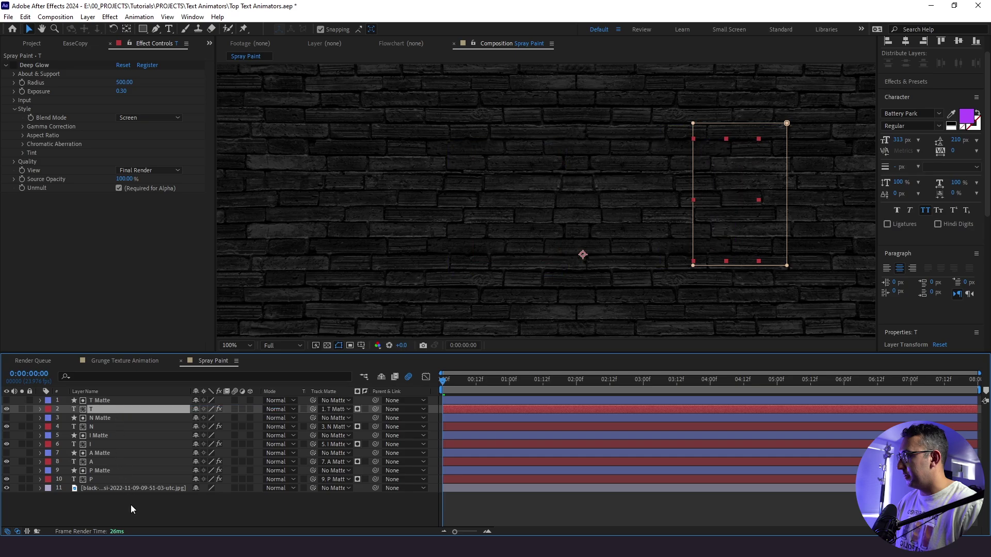
{"action": "left_click", "coordinate": [309, 499]}
{"action": "key", "text": "space"}
{"action": "key", "text": "space"}
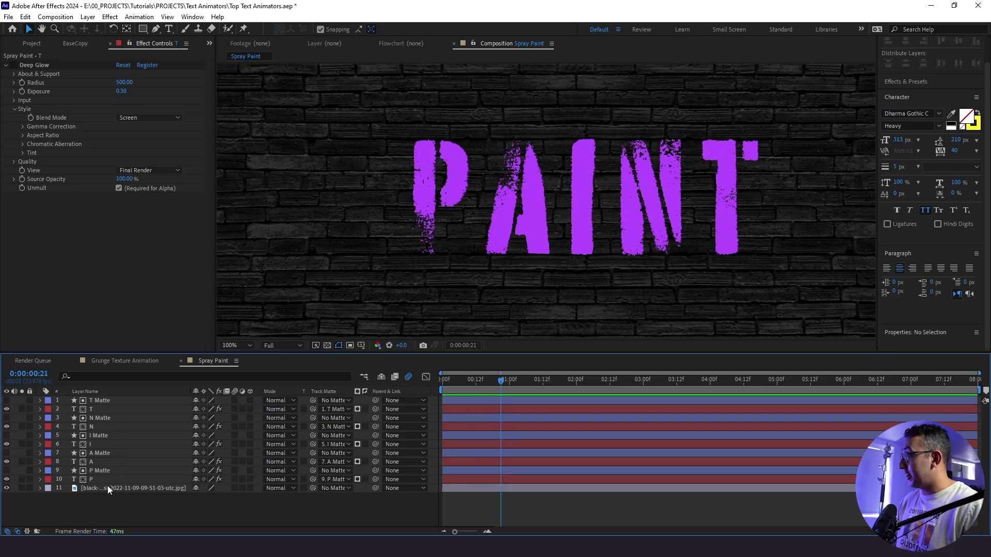
Copy the Roughen Edges effect from P Matte to the A, I, N and T Matte layers
{"action": "left_click", "coordinate": [101, 471]}
{"action": "left_click", "coordinate": [61, 67]}
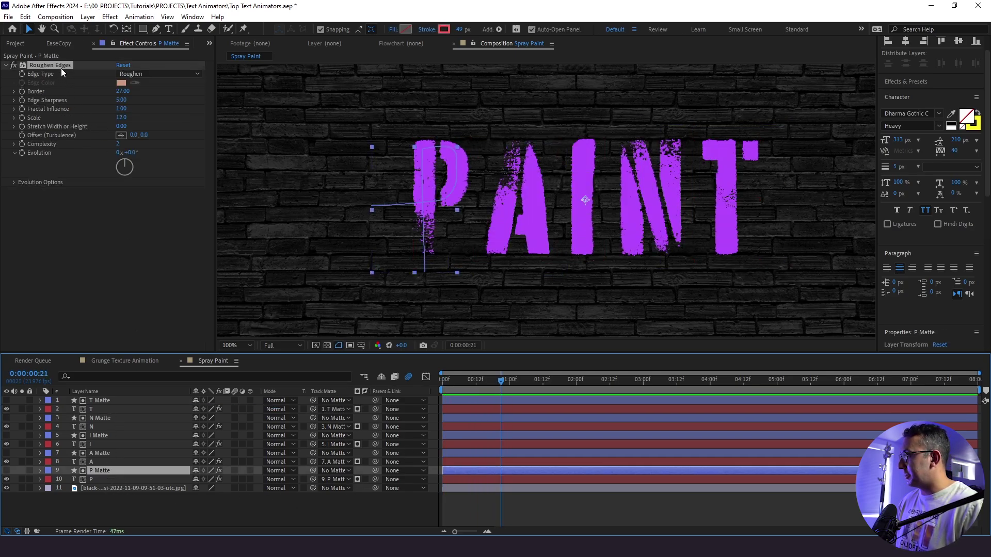
{"action": "left_click", "coordinate": [89, 455]}
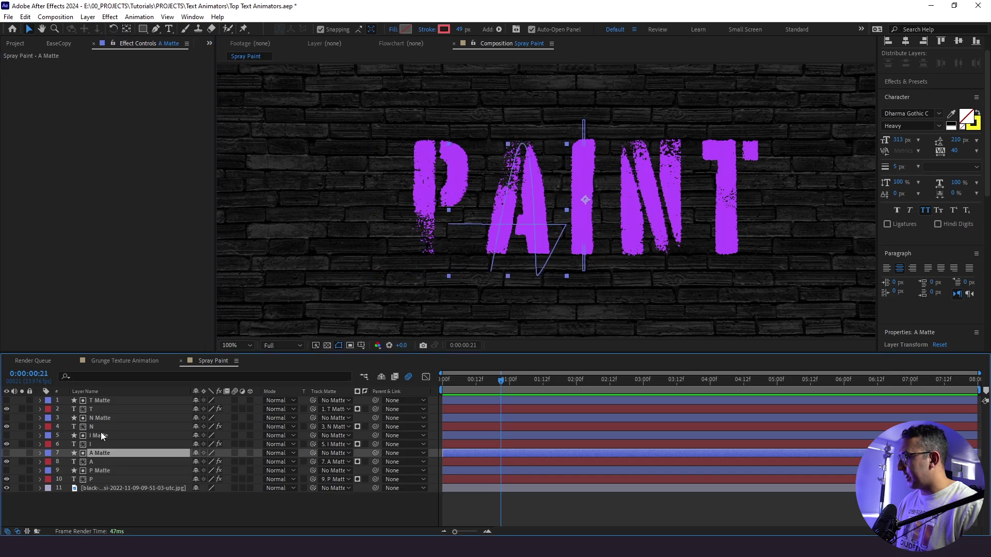
{"action": "left_click", "coordinate": [101, 435], "text": "ctrl"}
{"action": "left_click", "coordinate": [98, 418], "text": "ctrl"}
{"action": "left_click", "coordinate": [97, 401], "text": "ctrl"}
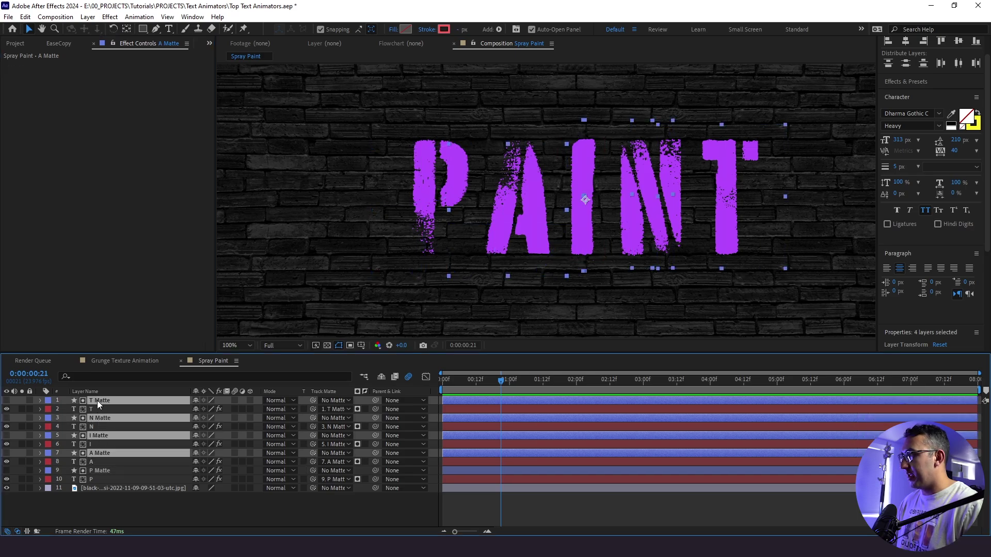
{"action": "key", "text": "ctrl+v"}
{"action": "key", "text": "ctrl+z"}
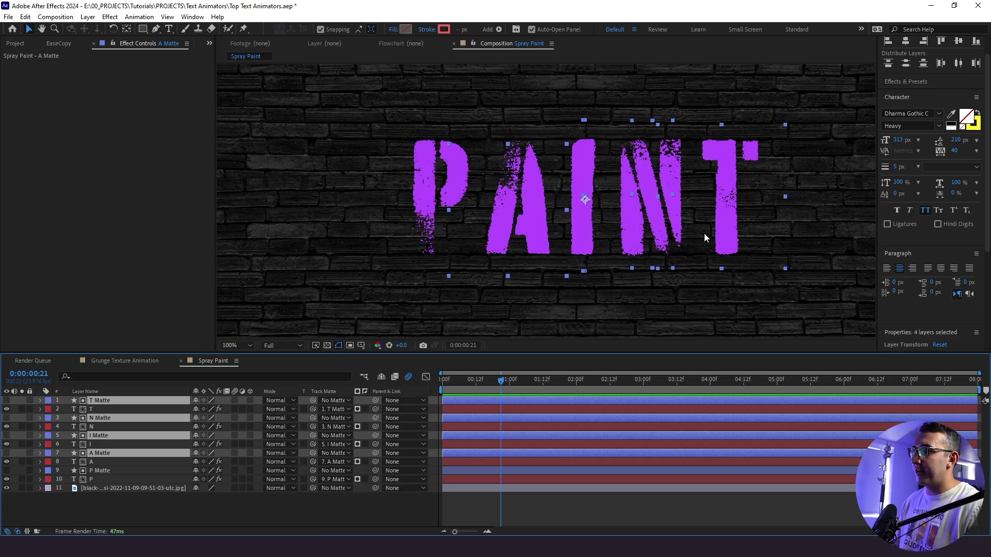
{"action": "key", "text": "ctrl+v"}
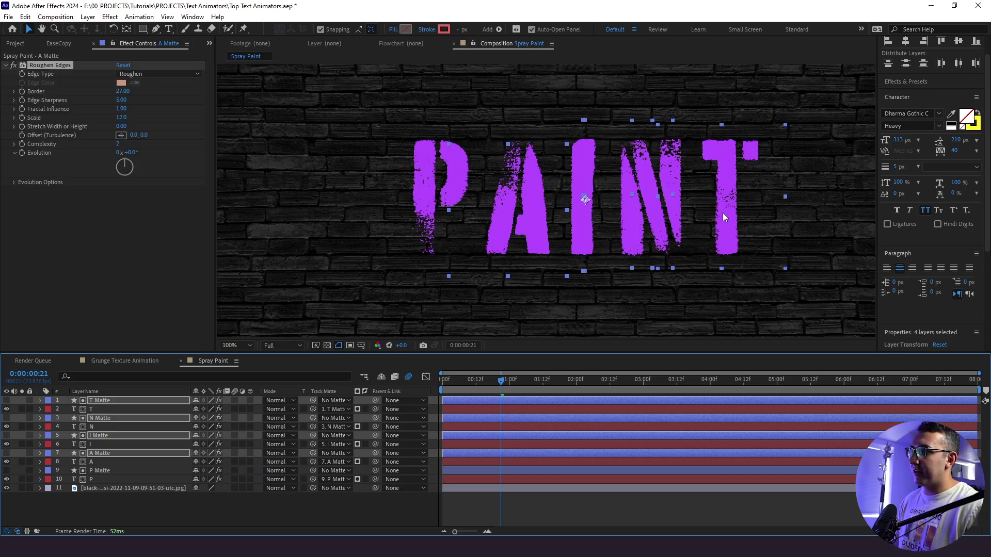
Show the T Matte layer temporarily and widen its stroke to 62 px
{"action": "key", "text": "F2"}
{"action": "left_click", "coordinate": [6, 400]}
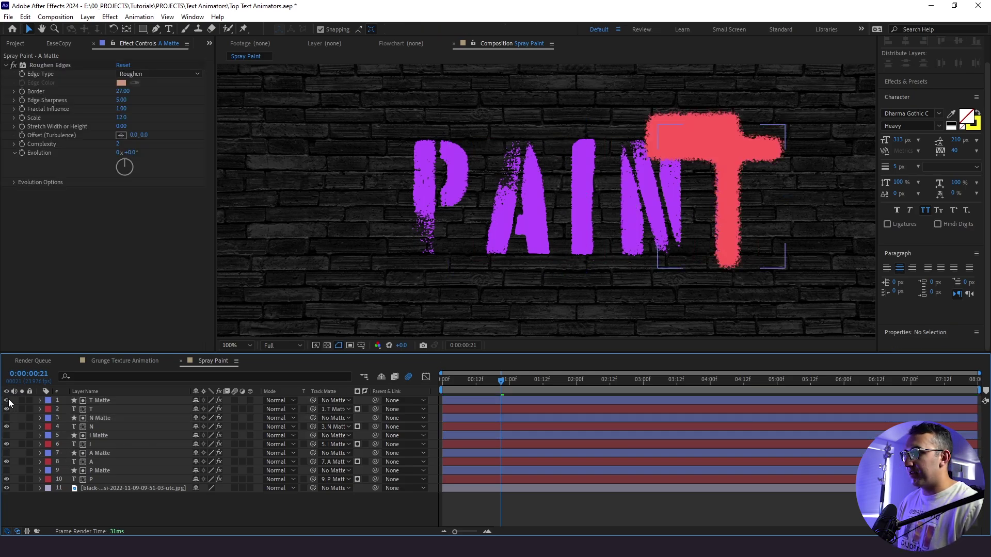
{"action": "left_click", "coordinate": [150, 401]}
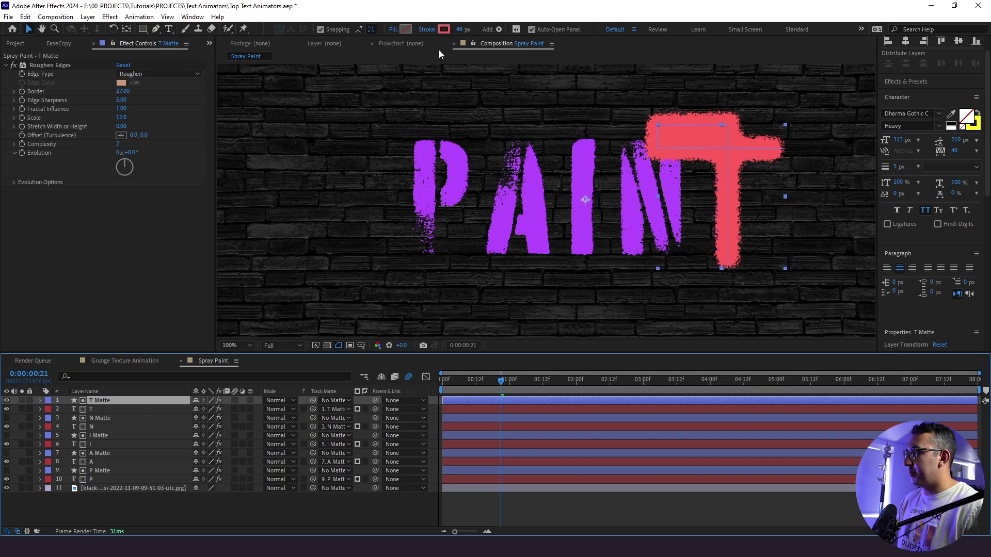
{"action": "left_click_drag", "start_coordinate": [463, 30], "coordinate": [474, 27]}
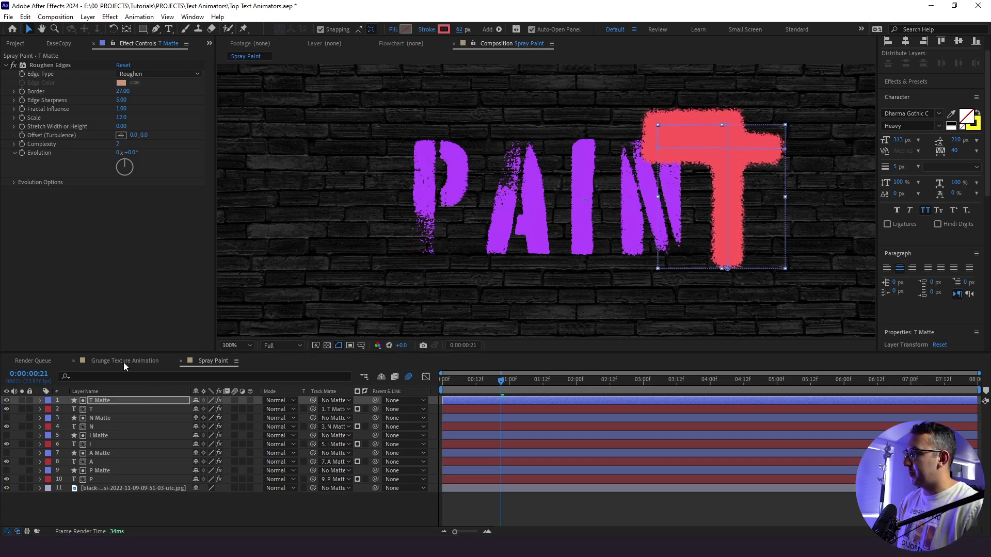
{"action": "left_click", "coordinate": [6, 401]}
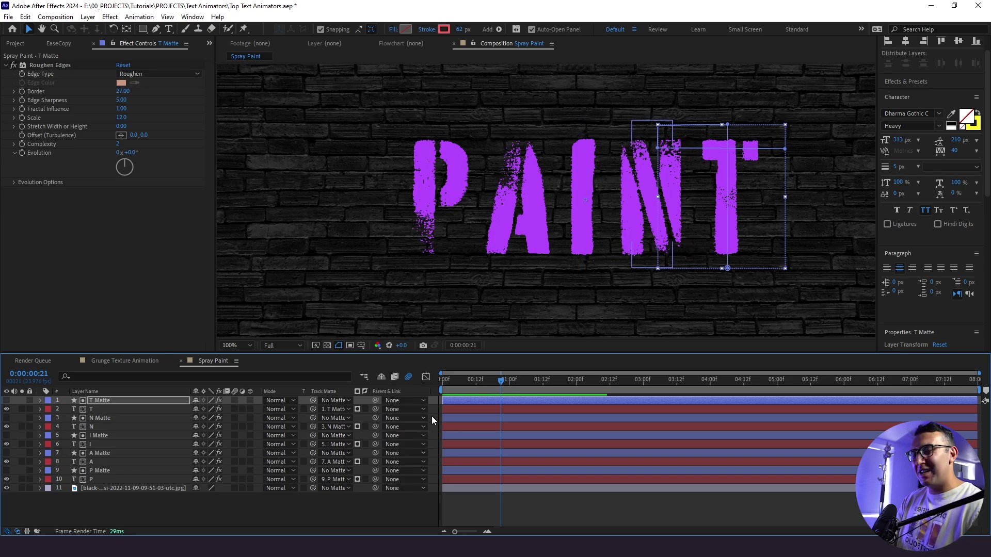
Preview the letter reveal animation from the first frame
{"action": "left_click_drag", "start_coordinate": [494, 382], "coordinate": [368, 414]}
{"action": "key", "text": "space"}
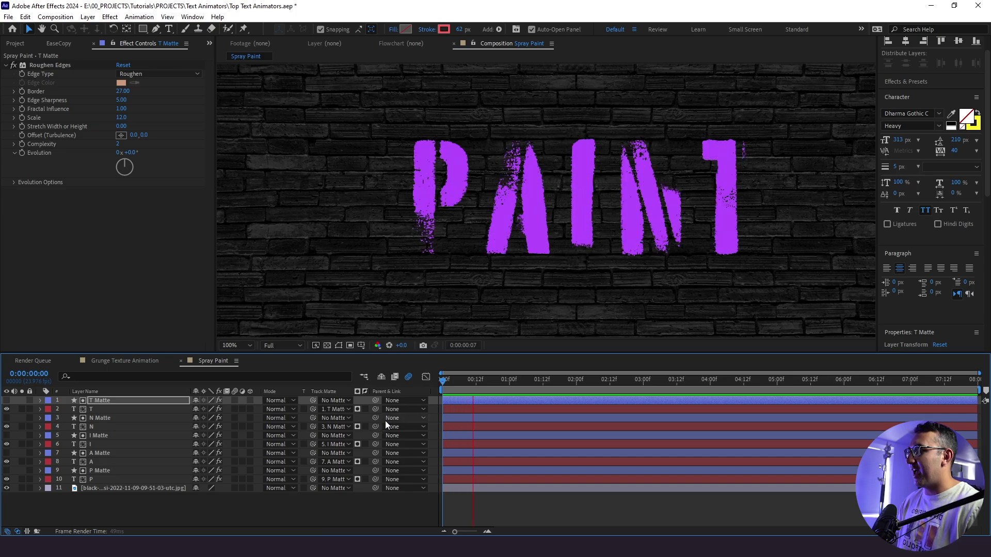
{"action": "key", "text": "space"}
{"action": "left_click_drag", "start_coordinate": [496, 382], "coordinate": [398, 398]}
{"action": "key", "text": "space"}
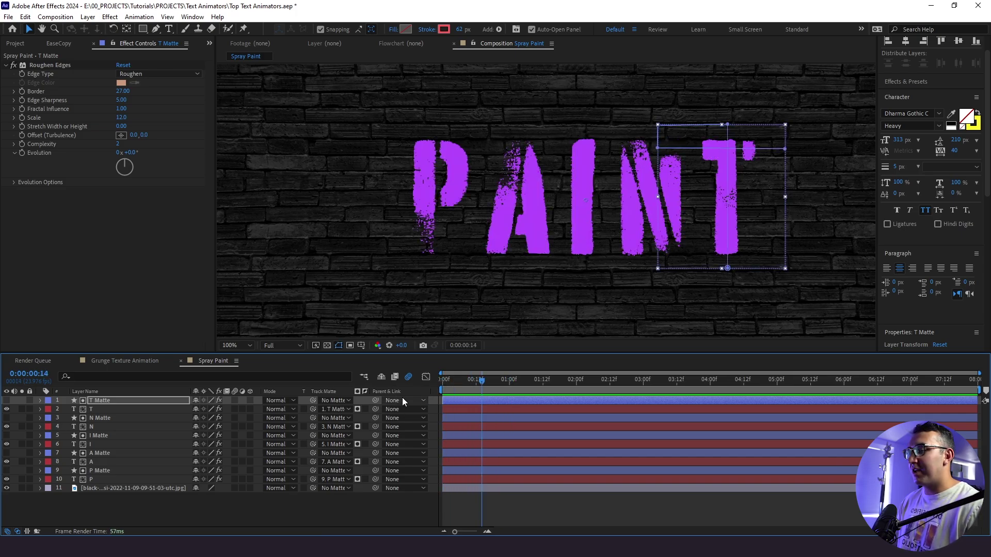
{"action": "key", "text": "space"}
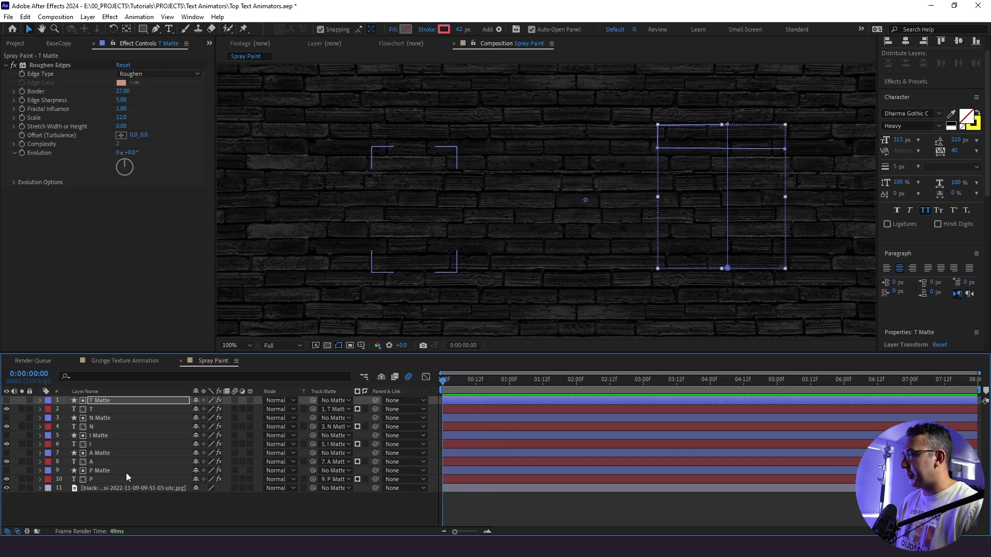
Start the A layer and its matte at about frame 8 and the I layer and its matte at frame 16
{"action": "left_click", "coordinate": [104, 463]}
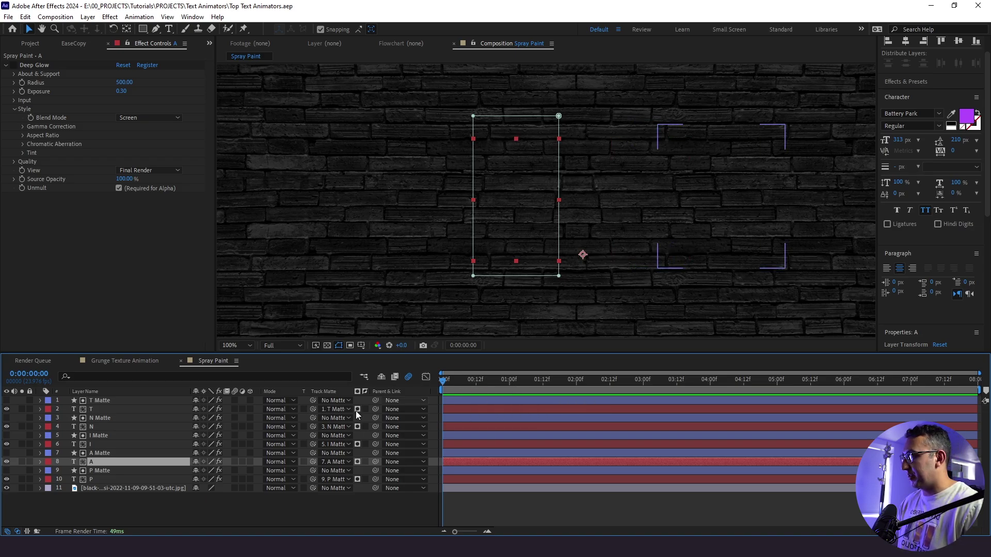
{"action": "left_click", "coordinate": [448, 453], "text": "shift"}
{"action": "left_click", "coordinate": [465, 383]}
{"action": "key", "text": "bracketleft"}
{"action": "left_click", "coordinate": [487, 387]}
{"action": "left_click", "coordinate": [521, 445]}
{"action": "left_click", "coordinate": [524, 437], "text": "shift"}
{"action": "key", "text": "bracketleft"}
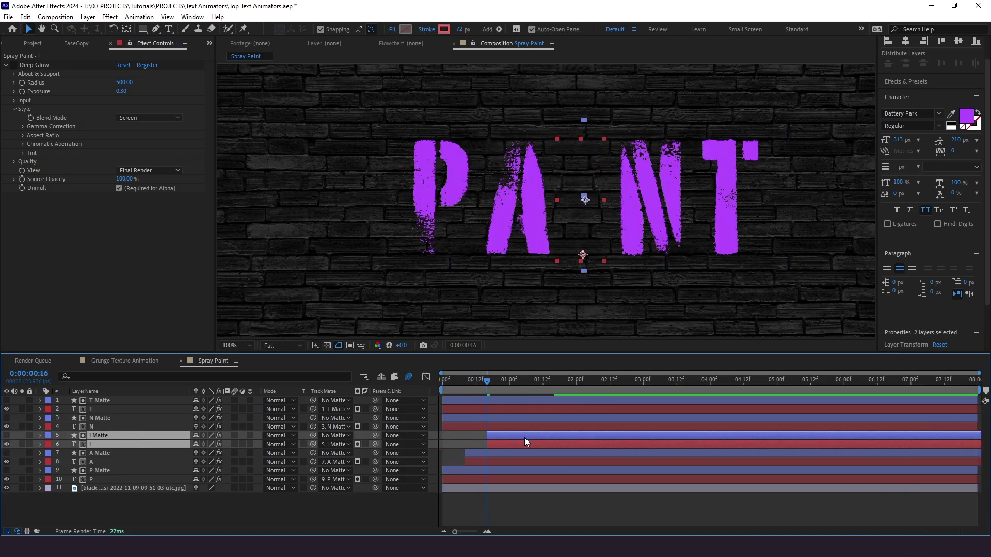
Start the N layer and its matte at about 1:00 and the T layer and its matte at about 1:08
{"action": "left_click_drag", "start_coordinate": [488, 386], "coordinate": [510, 386]}
{"action": "left_click", "coordinate": [448, 427]}
{"action": "left_click", "coordinate": [448, 419], "text": "shift"}
{"action": "key", "text": "bracketleft"}
{"action": "left_click", "coordinate": [478, 410]}
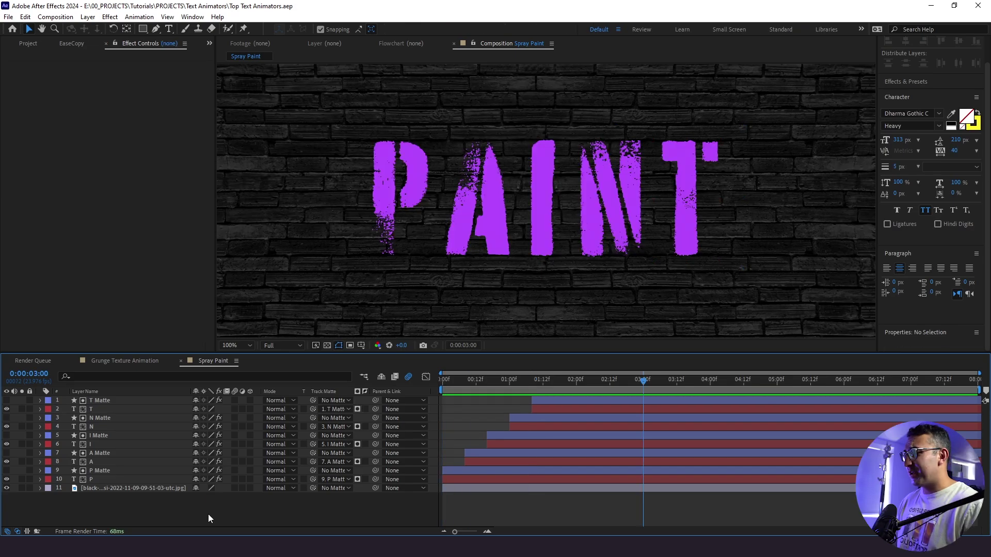
Enable motion blur on all letter and matte layers and pre-compose them as PAINT PRE
{"action": "left_click", "coordinate": [88, 480]}
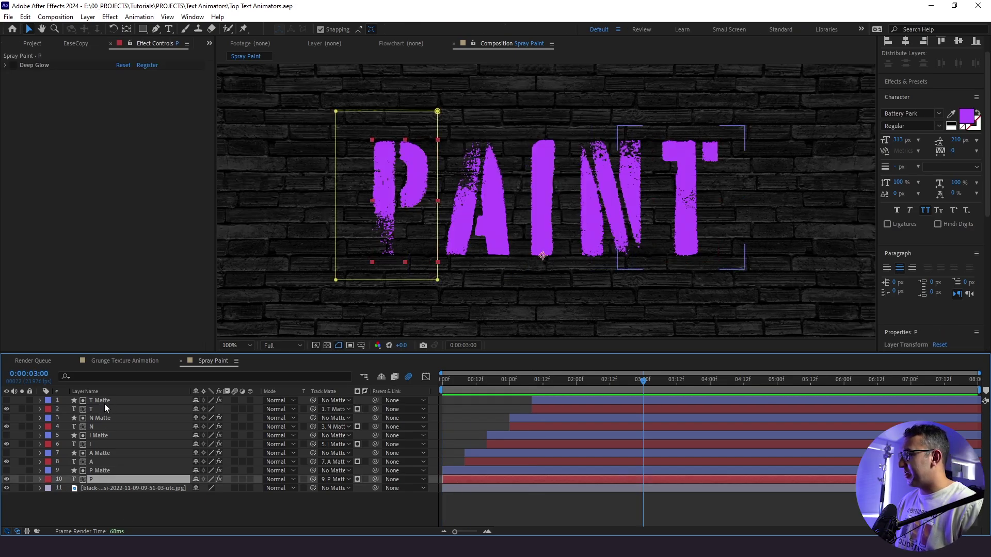
{"action": "left_click", "coordinate": [104, 404], "text": "shift"}
{"action": "left_click", "coordinate": [235, 400]}
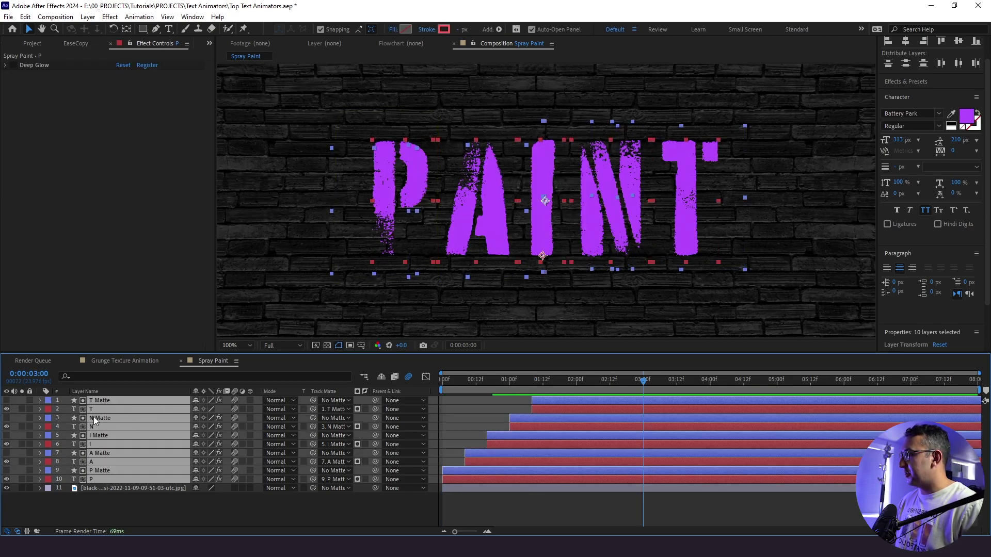
{"action": "right_click", "coordinate": [94, 416]}
{"action": "left_click", "coordinate": [141, 349]}
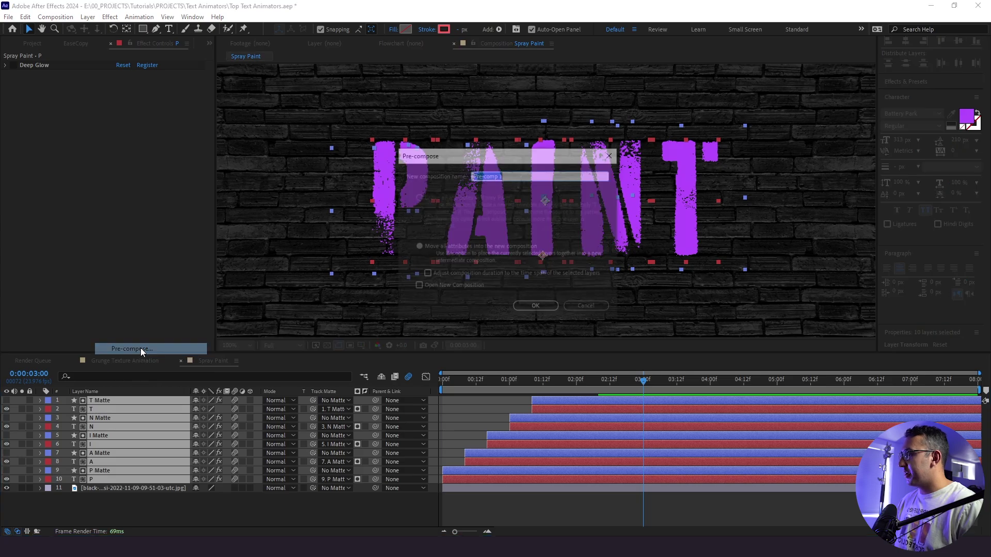
{"action": "key", "text": "Caps_Lock"}
{"action": "type", "text": "PAINT PRE"}
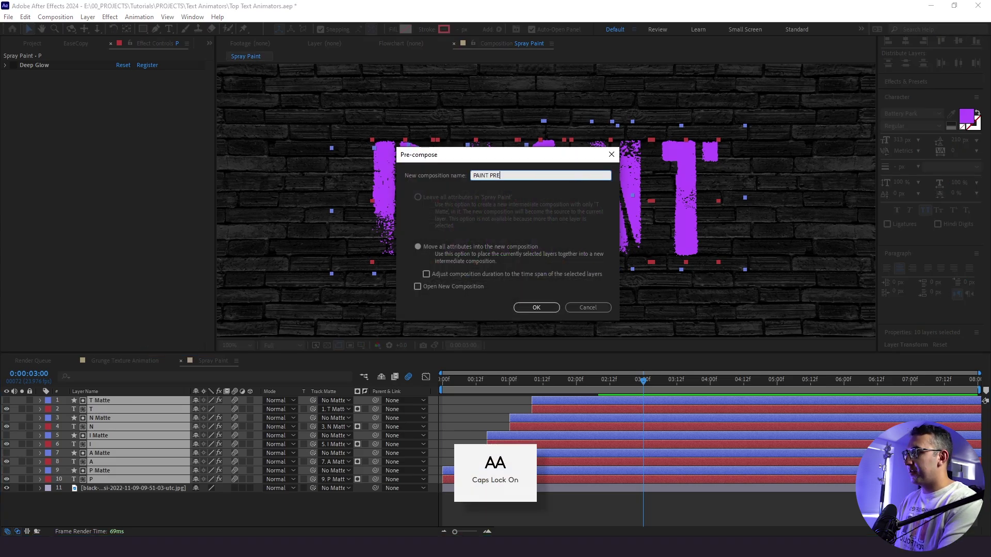
{"action": "key", "text": "Return"}
Apply the Deep Glow effect to the PAINT PRE layer with an exposure of 0.3
{"action": "left_click", "coordinate": [106, 480]}
{"action": "left_click", "coordinate": [106, 400]}
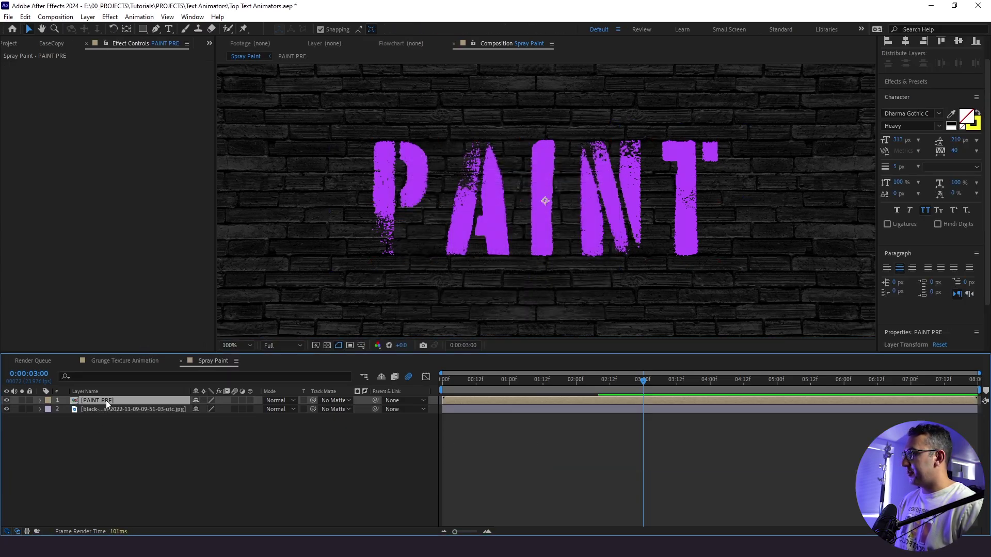
{"action": "key", "text": "ctrl+space"}
{"action": "type", "text": "deep"}
{"action": "key", "text": "Return"}
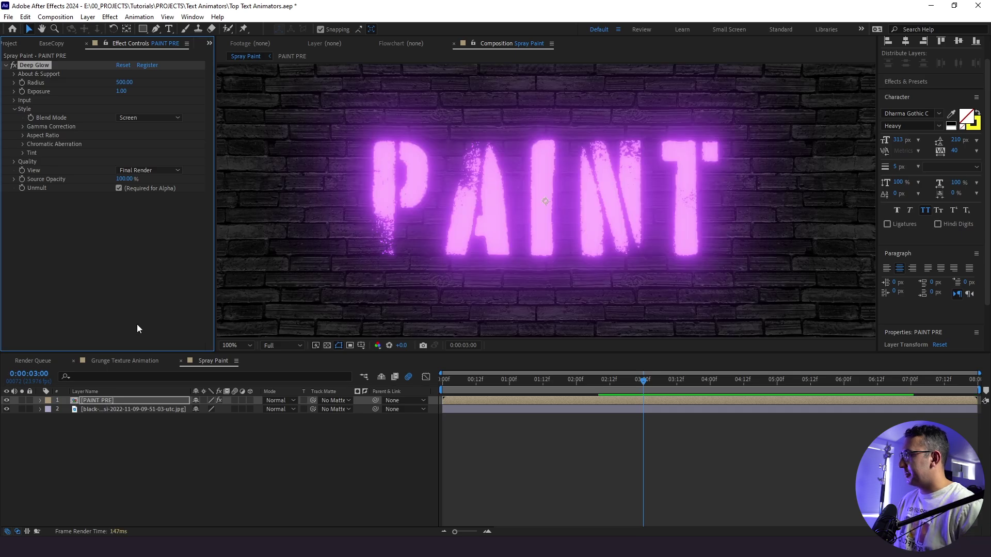
{"action": "left_click", "coordinate": [121, 91]}
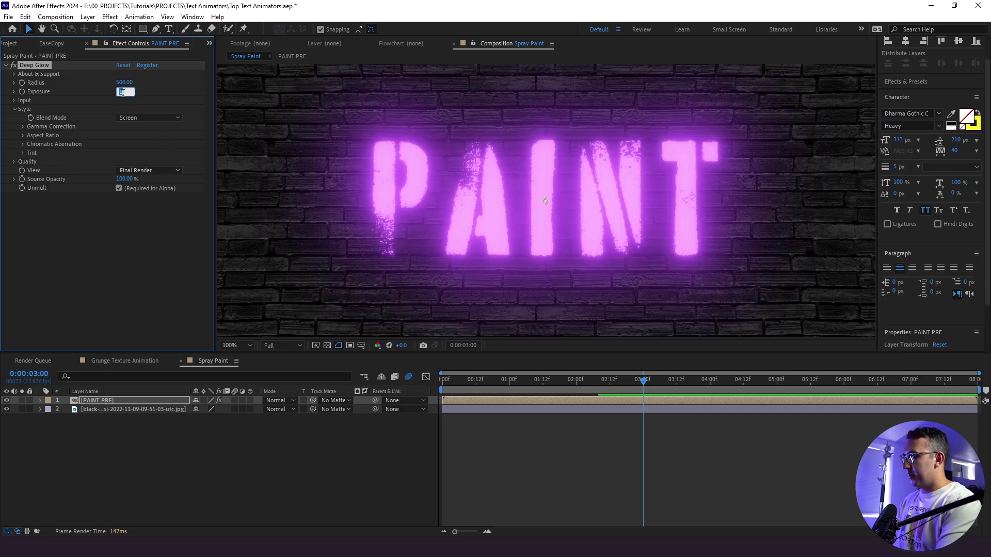
{"action": "type", "text": ".3"}
{"action": "key", "text": "Return"}
Set the PAINT PRE layer's blending mode to Add and preview the full composition from the start
{"action": "left_click", "coordinate": [293, 402]}
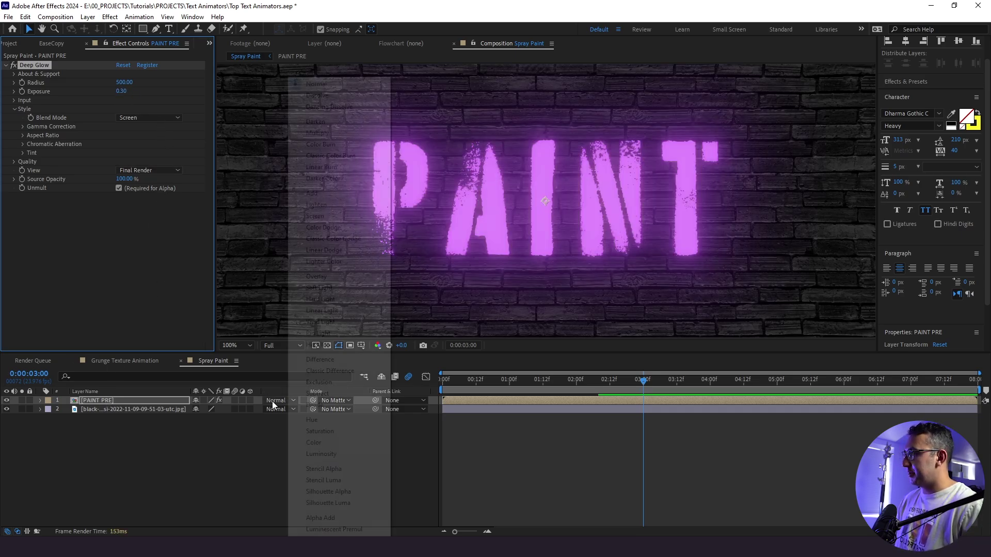
{"action": "left_click", "coordinate": [329, 196]}
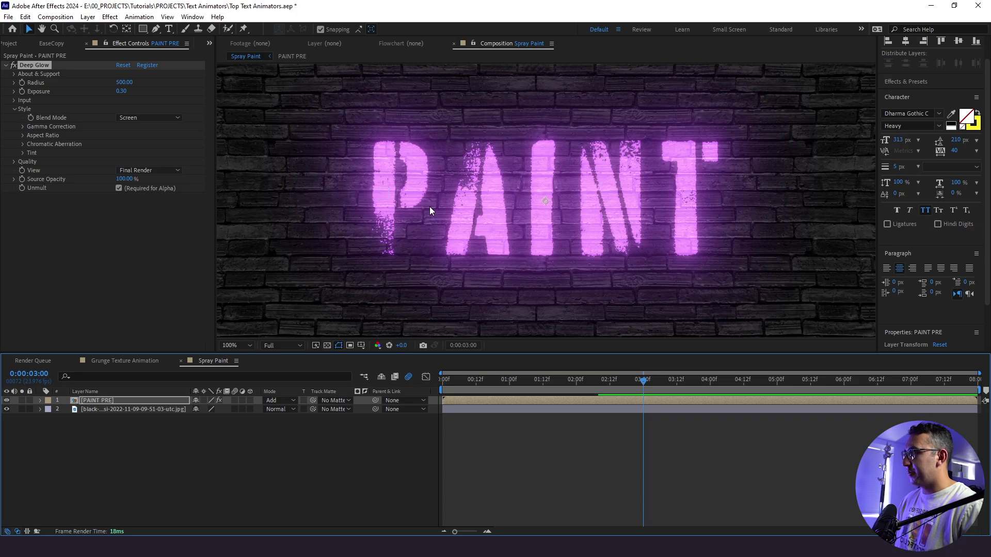
{"action": "left_click", "coordinate": [227, 346]}
{"action": "left_click", "coordinate": [257, 354]}
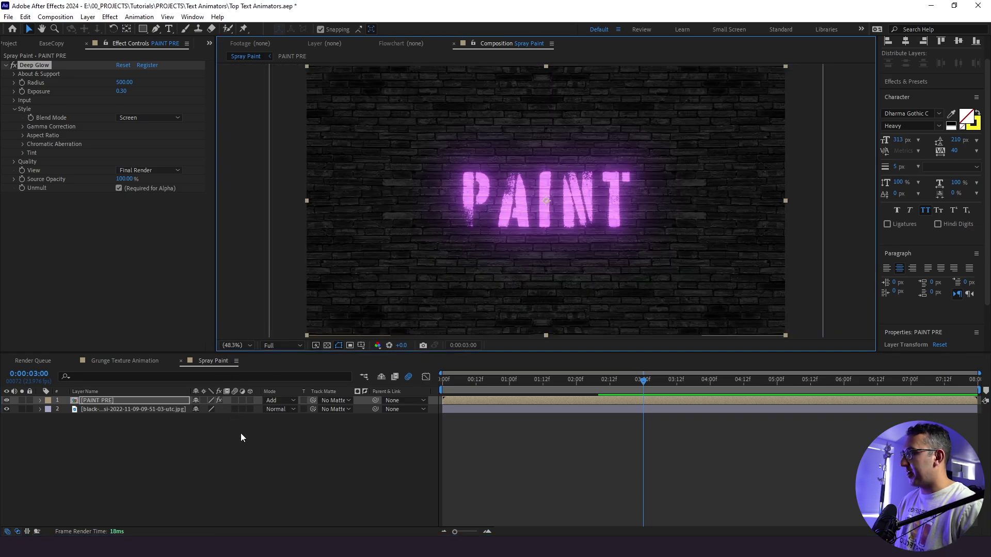
{"action": "left_click", "coordinate": [242, 433]}
{"action": "key", "text": "Home"}
{"action": "key", "text": "space"}
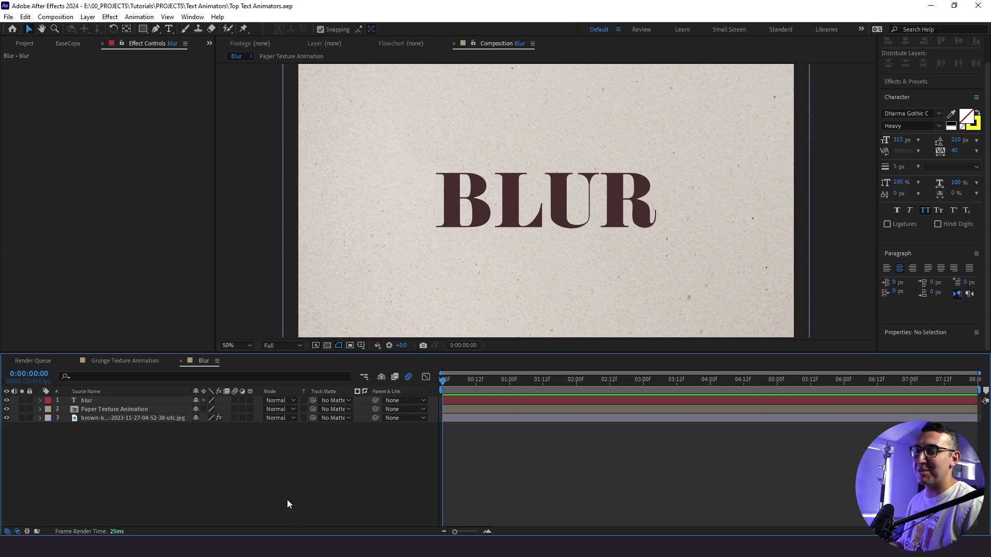
Hide the text and paper layers and compare the background image with its Levels and Black & White effects off and on
{"action": "left_click", "coordinate": [6, 401]}
{"action": "left_click", "coordinate": [6, 410]}
{"action": "left_click", "coordinate": [129, 418]}
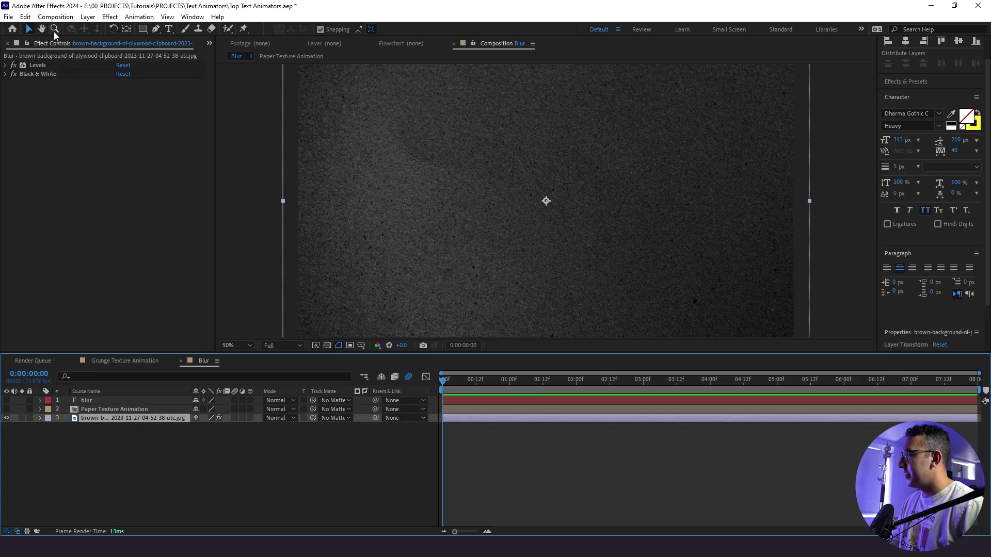
{"action": "left_click", "coordinate": [13, 65]}
{"action": "left_click", "coordinate": [12, 74]}
{"action": "left_click", "coordinate": [13, 65]}
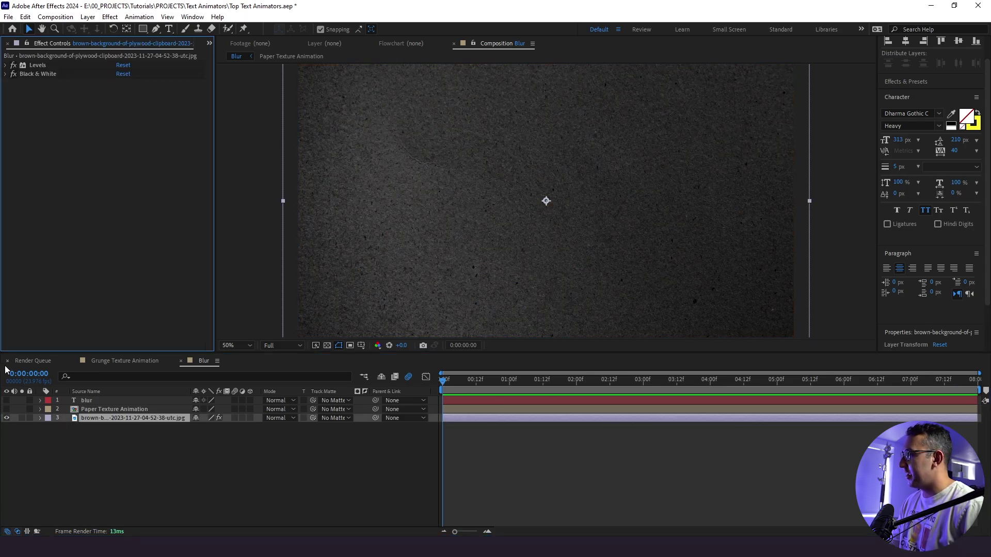
Show the Paper Texture Animation layer again, then open its composition and preview the texture loop
{"action": "left_click", "coordinate": [7, 409]}
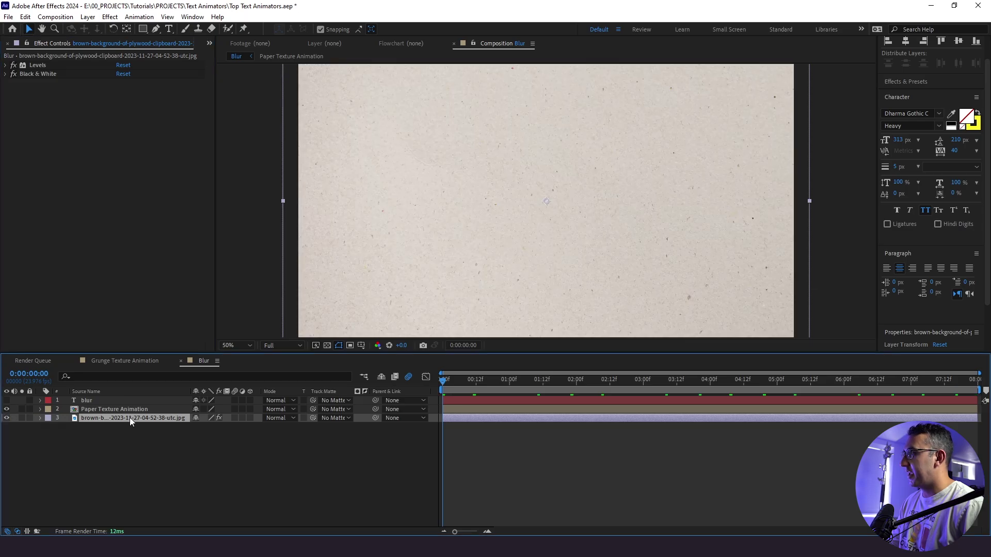
{"action": "left_click", "coordinate": [132, 408]}
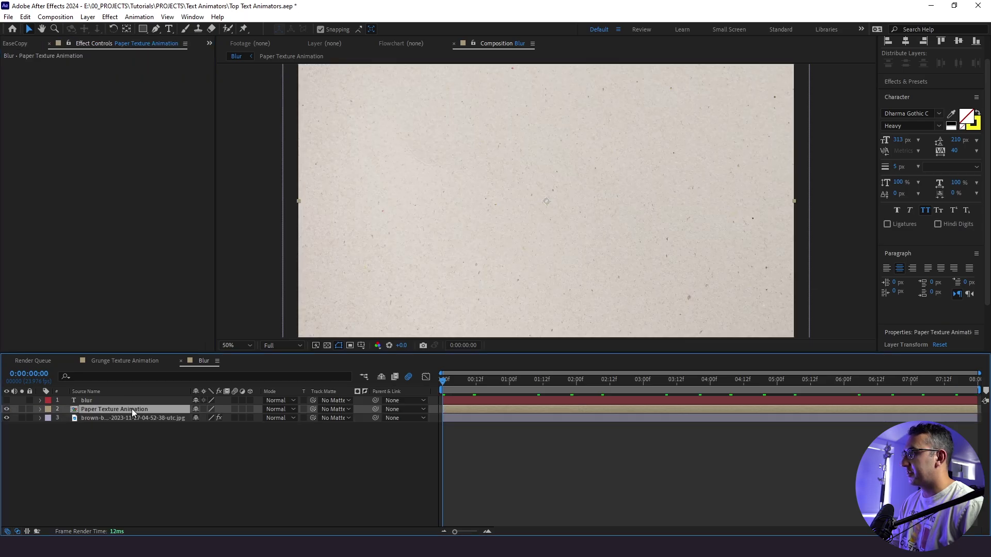
{"action": "double_click", "coordinate": [104, 409]}
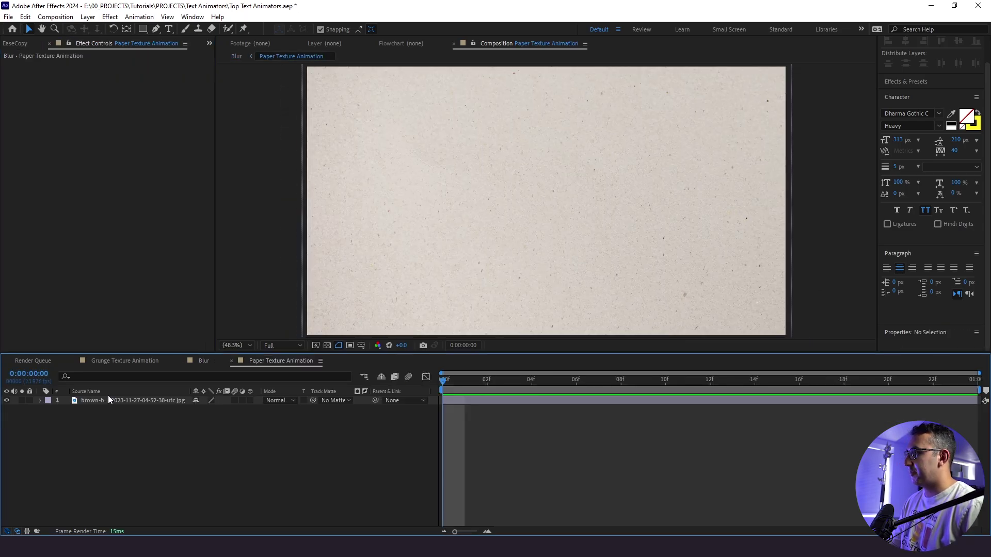
{"action": "key", "text": "space"}
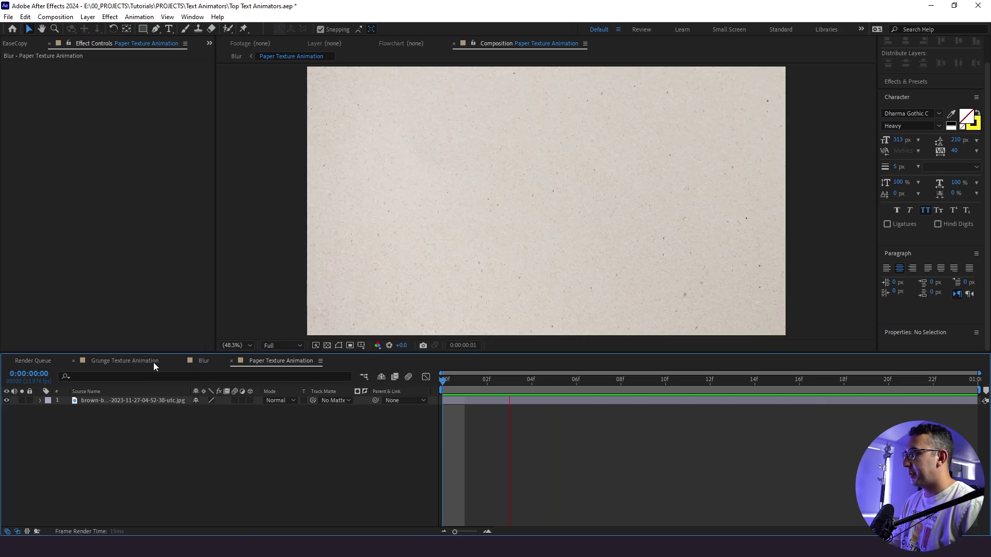
{"action": "key", "text": "space"}
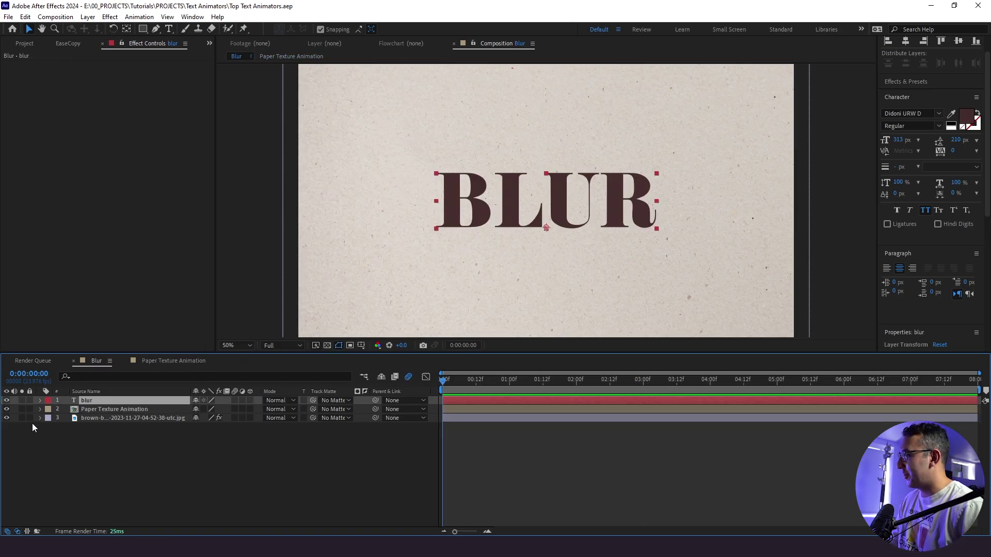
Add two separate text animators to the blur text layer, one for Opacity and one for Blur
{"action": "left_click", "coordinate": [40, 401]}
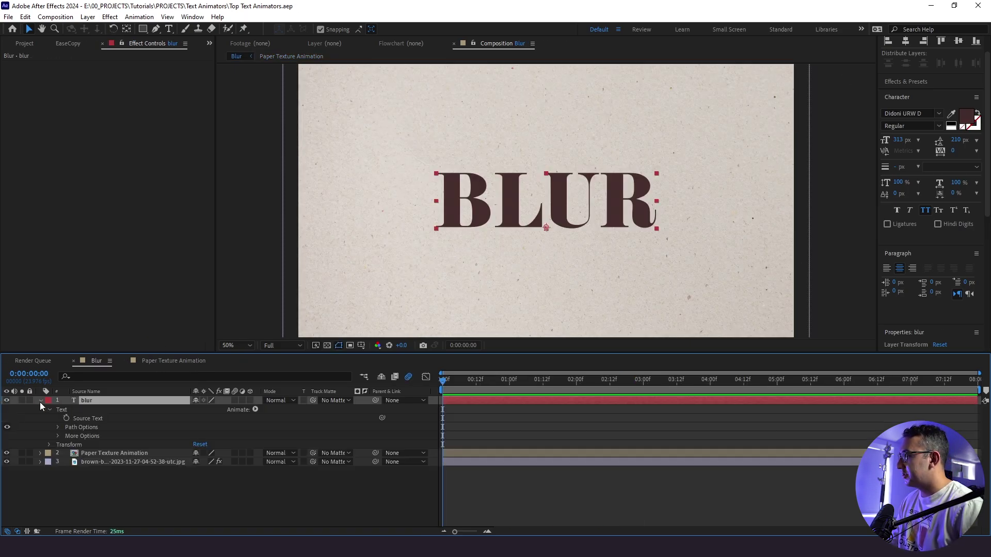
{"action": "left_click", "coordinate": [255, 410]}
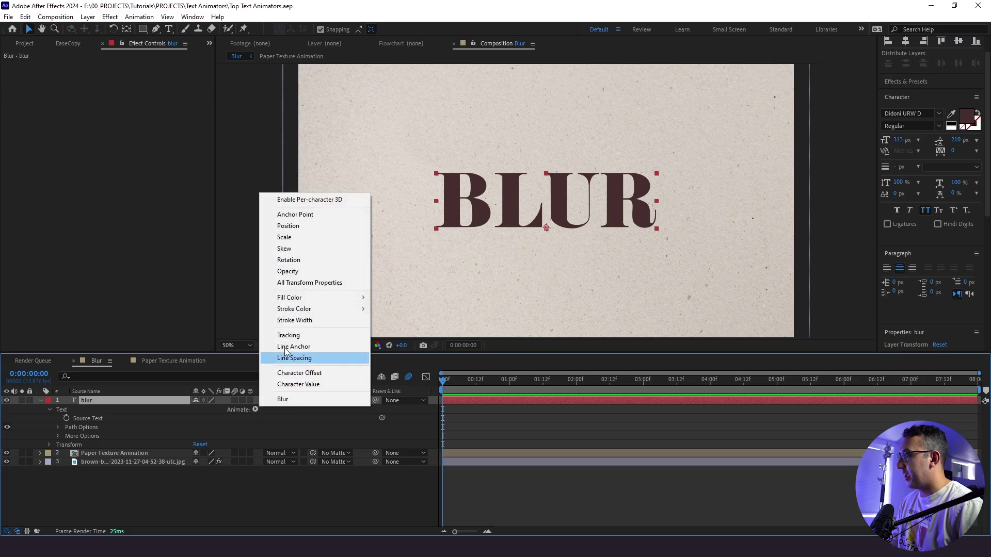
{"action": "left_click", "coordinate": [302, 272]}
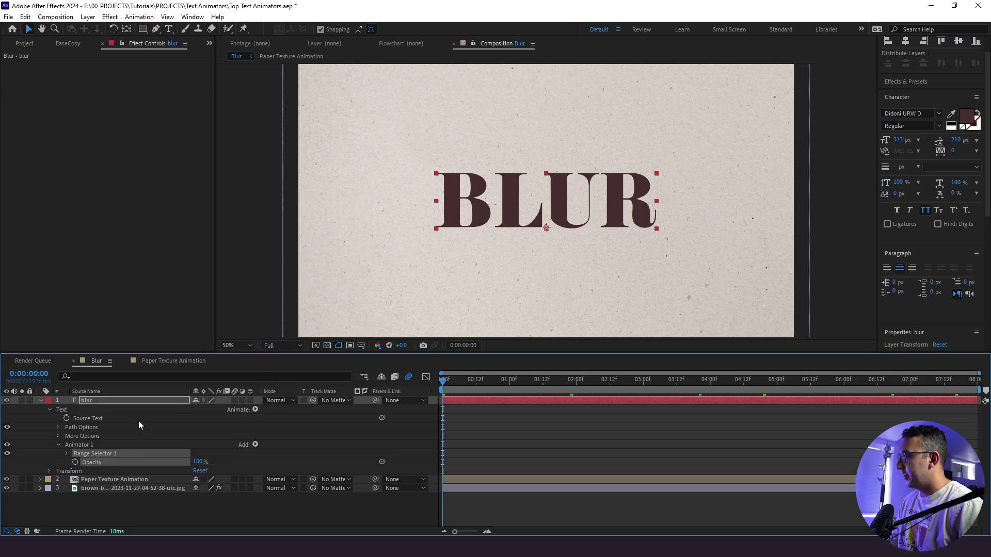
{"action": "left_click", "coordinate": [82, 409]}
{"action": "left_click", "coordinate": [255, 410]}
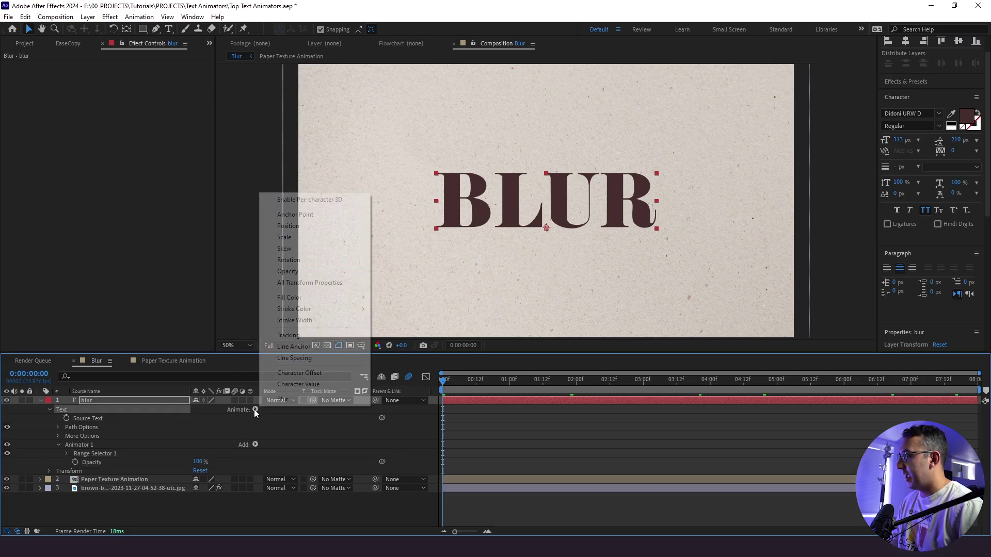
{"action": "left_click", "coordinate": [289, 399]}
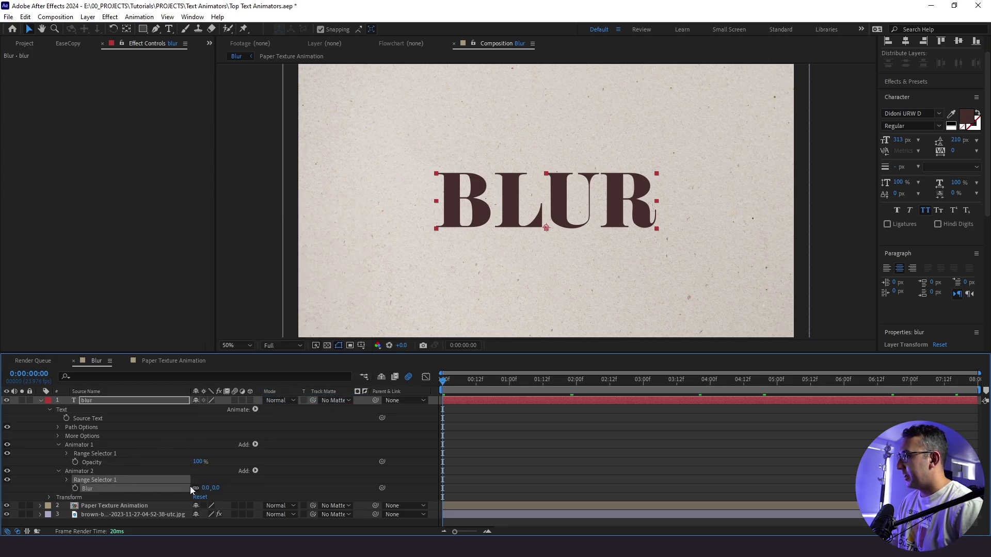
Set the Blur animator to 15 and the Opacity animator to 0% on the text layer
{"action": "left_click", "coordinate": [216, 488]}
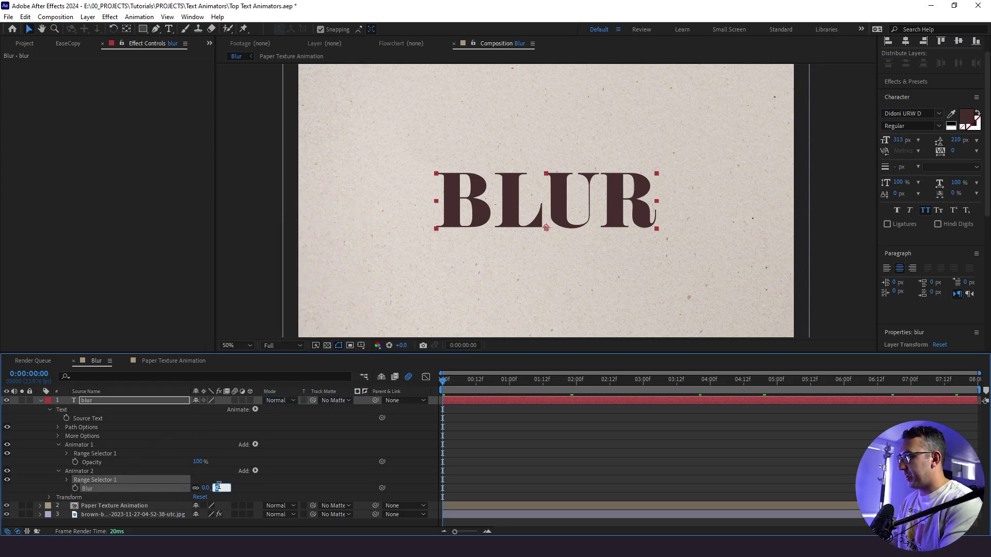
{"action": "type", "text": "15"}
{"action": "key", "text": "Return"}
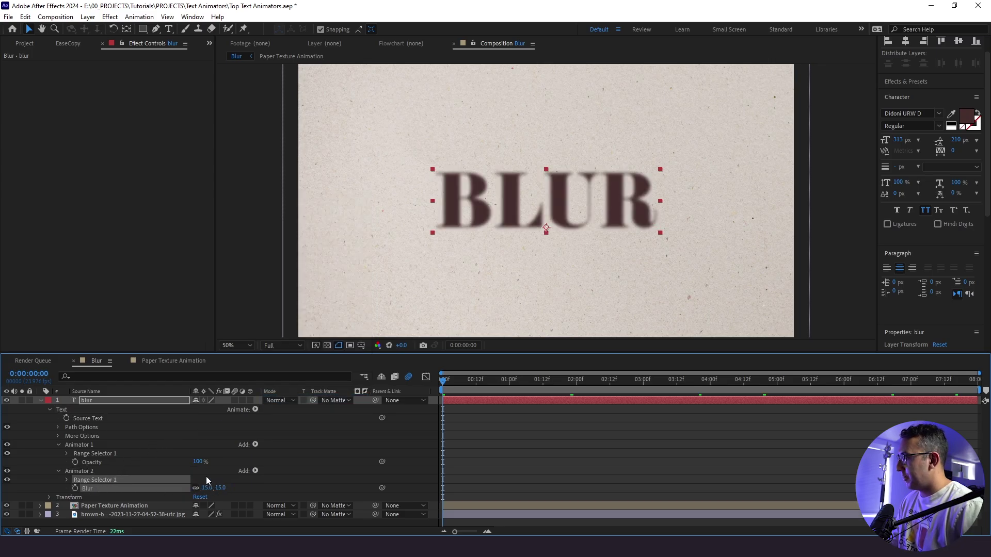
{"action": "left_click", "coordinate": [197, 462]}
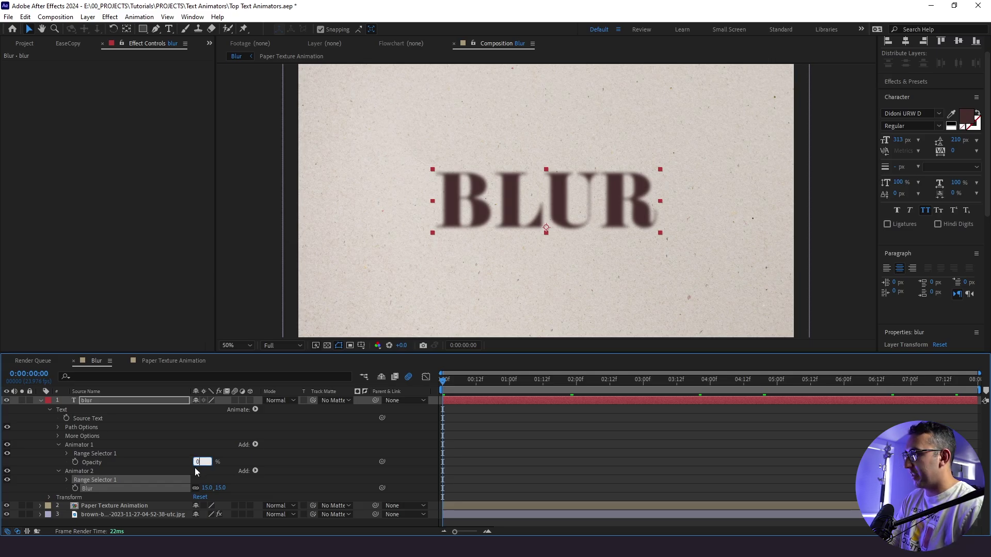
{"action": "type", "text": "0"}
{"action": "key", "text": "Return"}
{"action": "left_click", "coordinate": [457, 452]}
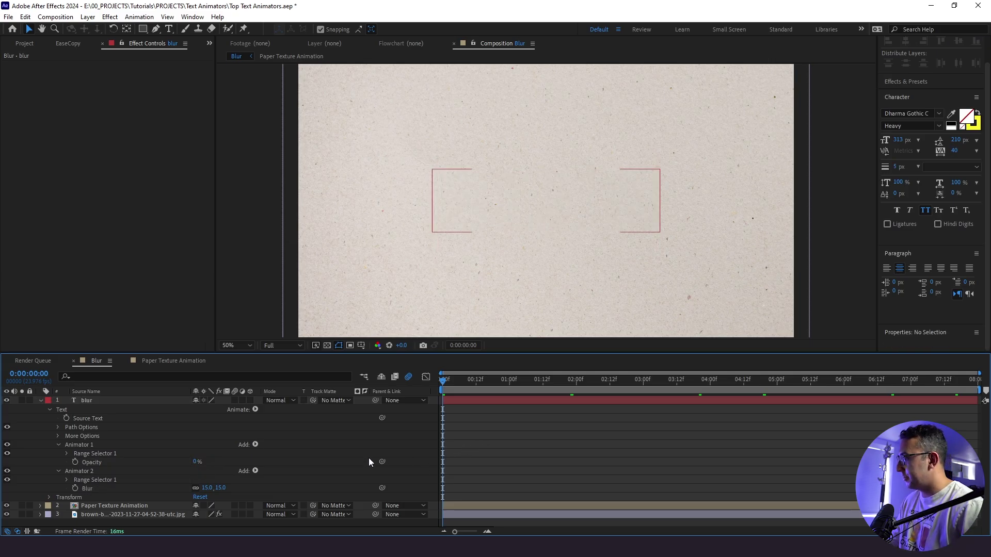
Keyframe the Range Selector Start of both animators from 0% at the first frame to 100% at 0:00:01:00
{"action": "left_click", "coordinate": [67, 455]}
{"action": "scroll", "coordinate": [64, 484], "scroll_direction": "down", "scroll_amount": 2}
{"action": "left_click", "coordinate": [67, 488]}
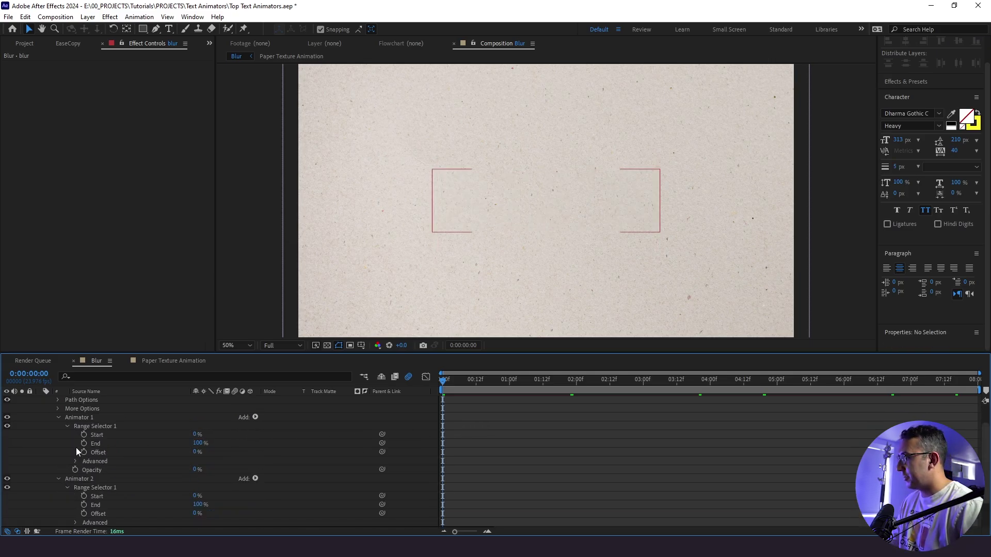
{"action": "left_click", "coordinate": [84, 436]}
{"action": "left_click", "coordinate": [84, 496]}
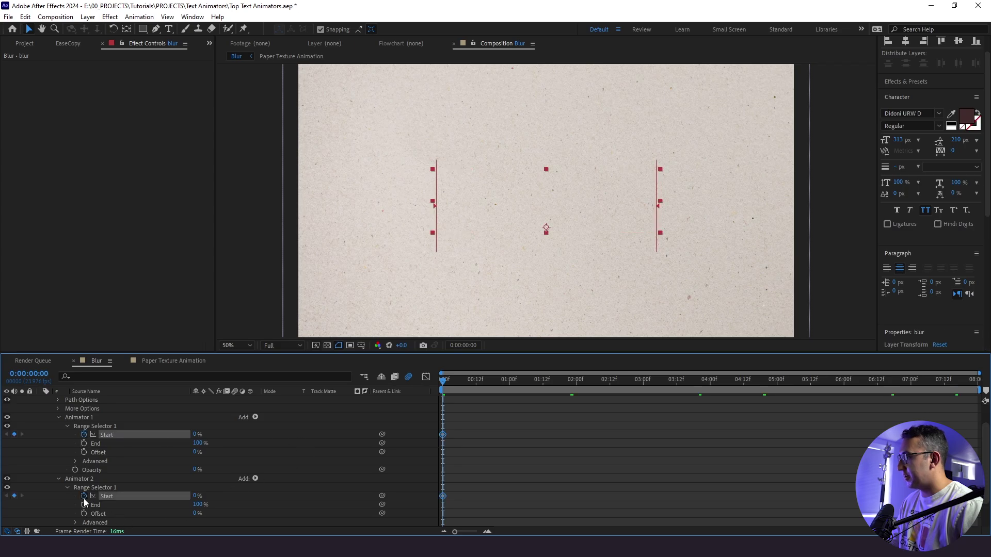
{"action": "left_click_drag", "start_coordinate": [471, 392], "coordinate": [509, 389]}
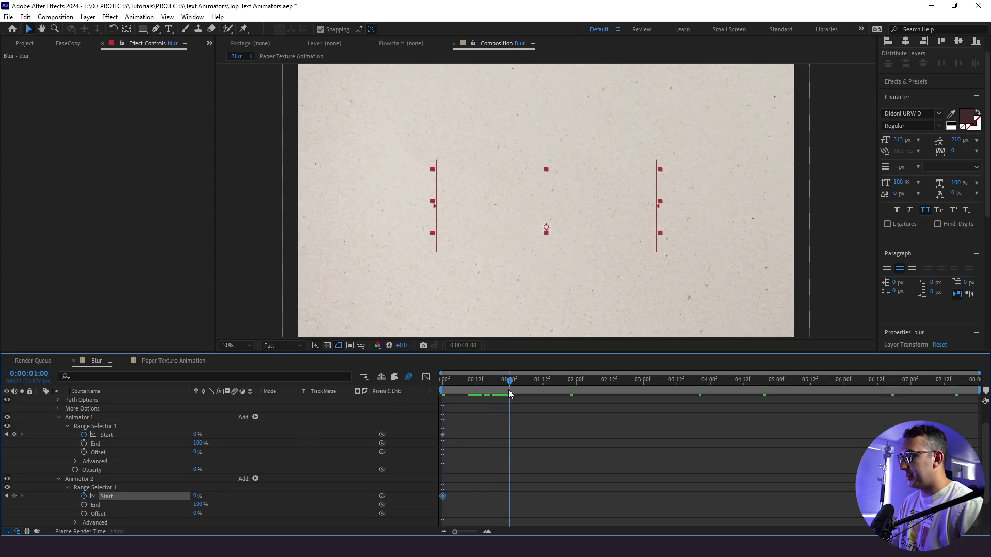
{"action": "left_click_drag", "start_coordinate": [196, 435], "coordinate": [592, 425]}
{"action": "left_click_drag", "start_coordinate": [194, 496], "coordinate": [609, 469]}
{"action": "left_click", "coordinate": [612, 467]}
Preview the letter-by-letter reveal from the start and examine a frame partway through
{"action": "left_click_drag", "start_coordinate": [494, 387], "coordinate": [423, 417]}
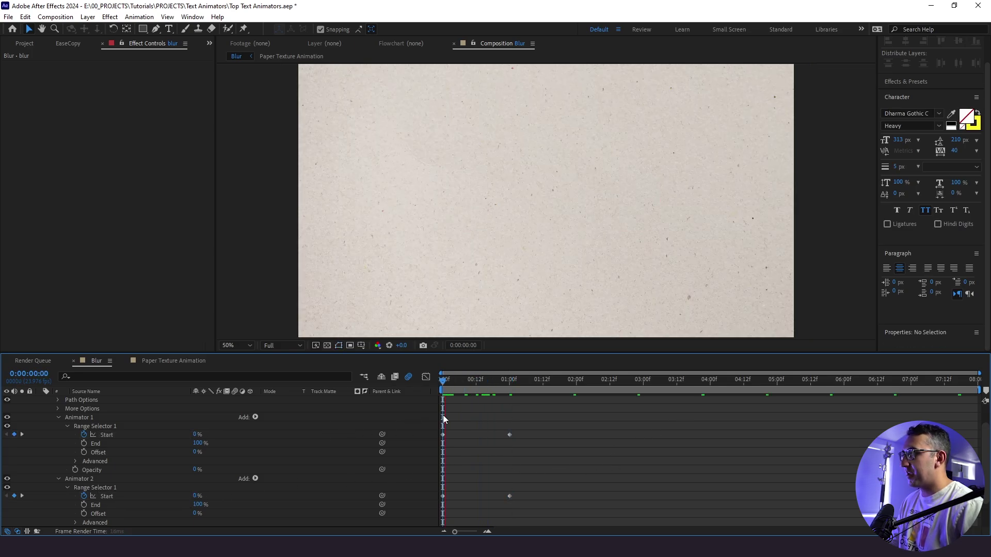
{"action": "left_click_drag", "start_coordinate": [466, 382], "coordinate": [467, 426]}
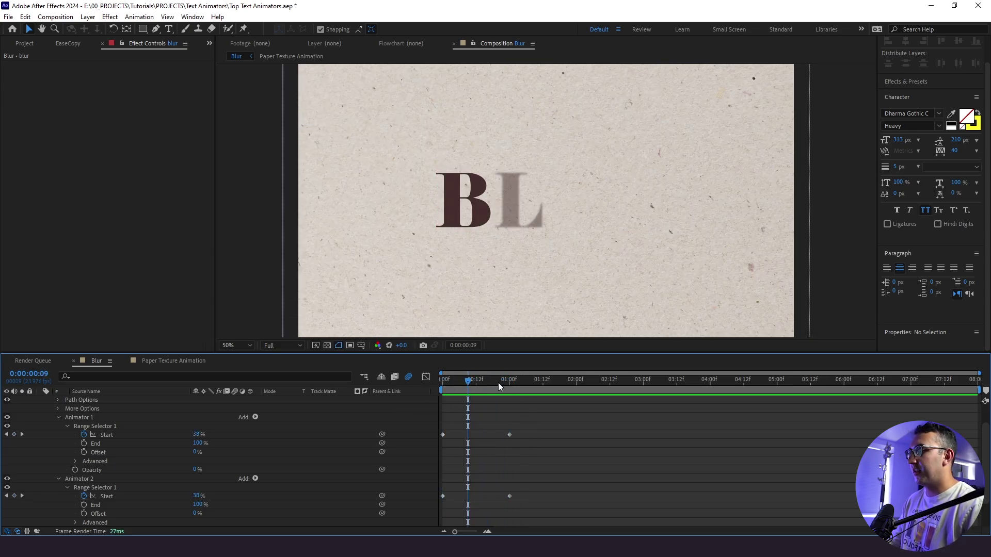
{"action": "key", "text": "Home"}
{"action": "key", "text": "space"}
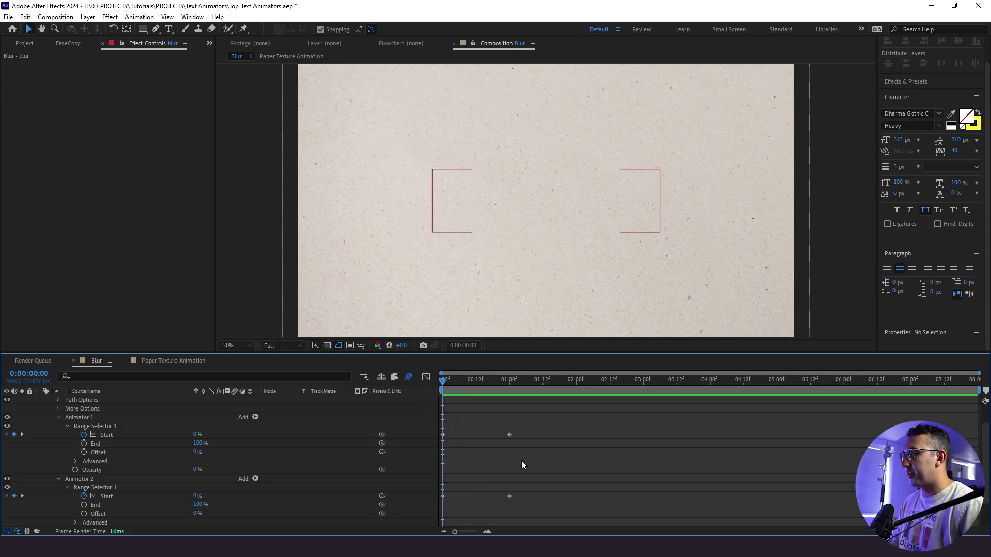
Shift the Blur animator's Start keyframes so they begin at 0:00:00:06, and preview the offset reveal
{"action": "key", "text": "space"}
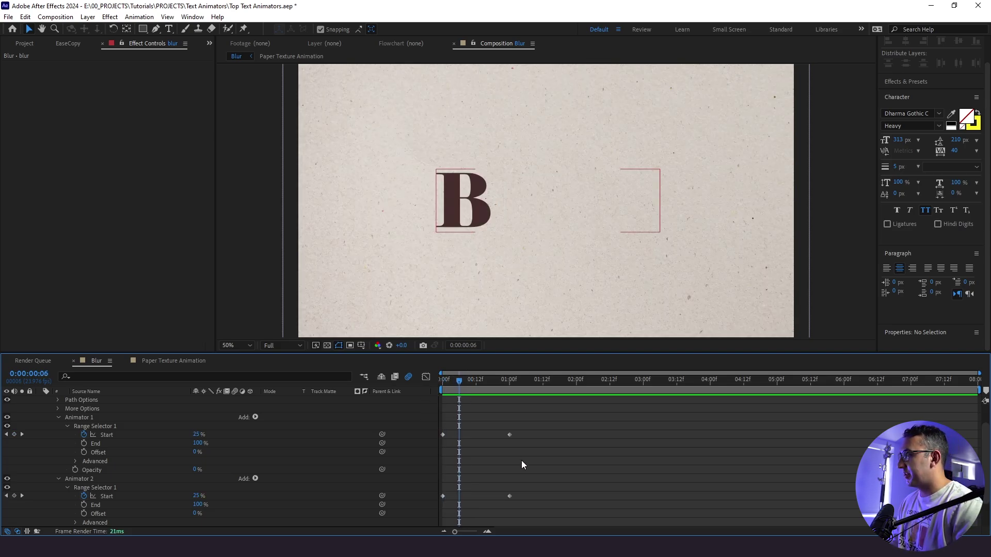
{"action": "left_click_drag", "start_coordinate": [547, 471], "coordinate": [458, 498]}
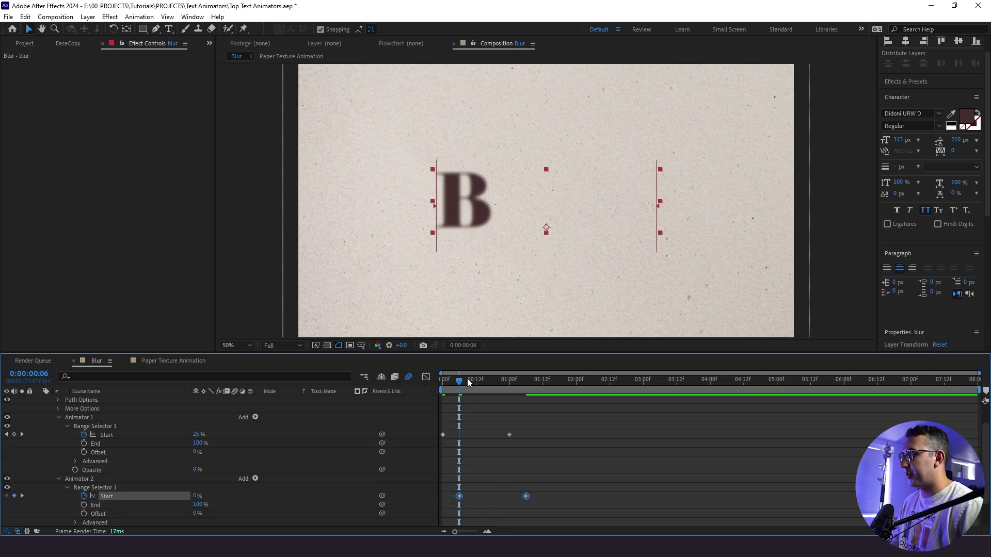
{"action": "key", "text": "Home"}
{"action": "key", "text": "space"}
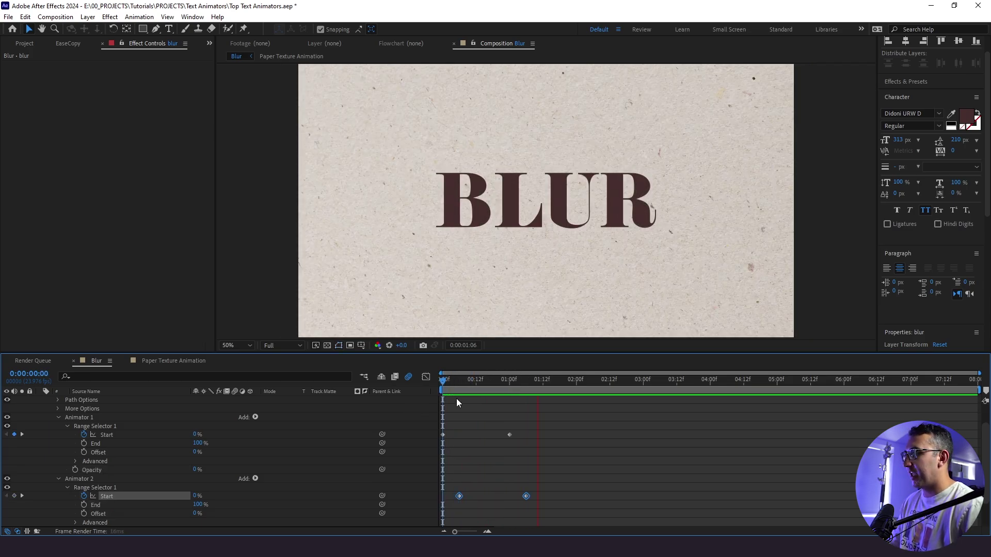
{"action": "left_click", "coordinate": [549, 425]}
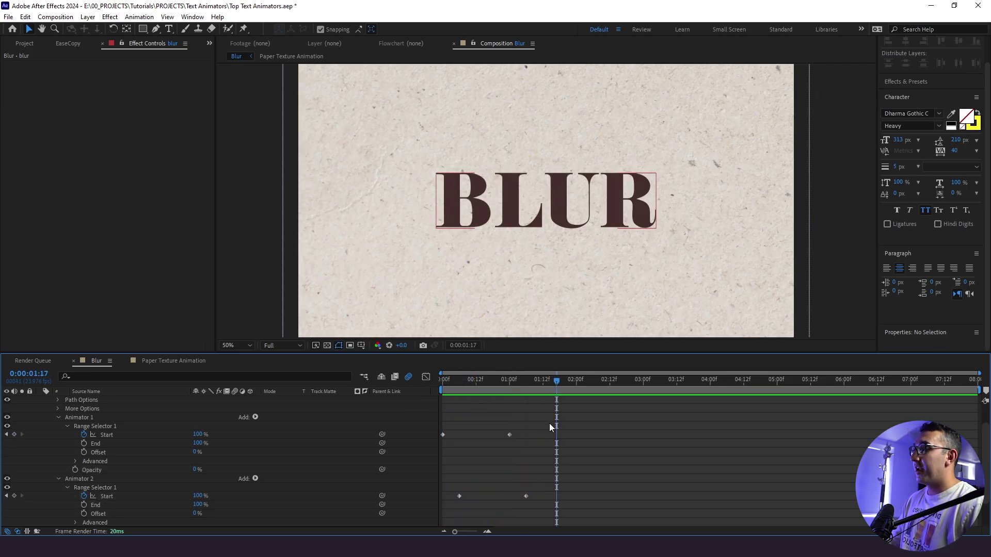
Apply Easy Ease to the Start keyframes of both animators and preview the animation from the start
{"action": "left_click_drag", "start_coordinate": [543, 421], "coordinate": [406, 512]}
{"action": "key", "text": "F9"}
{"action": "left_click", "coordinate": [498, 424]}
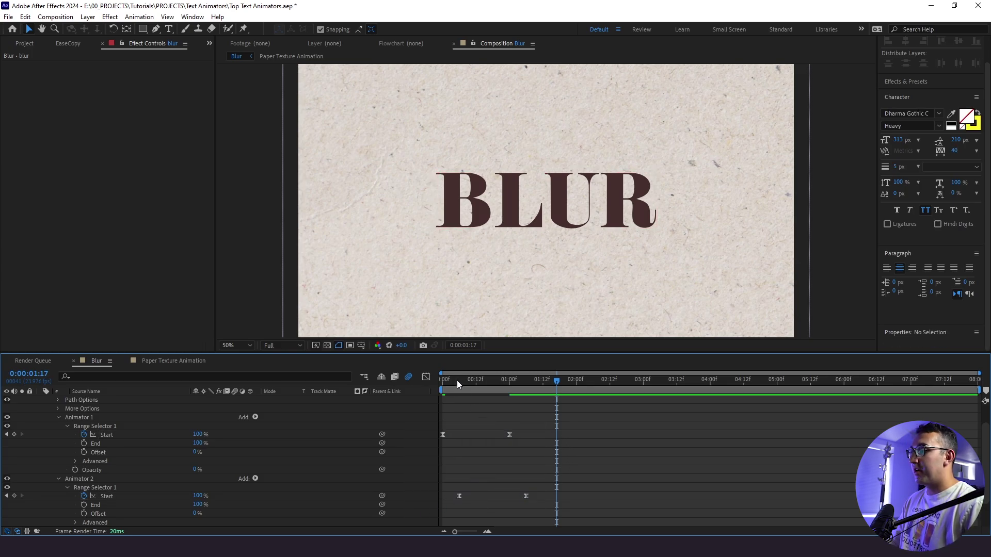
{"action": "key", "text": "space"}
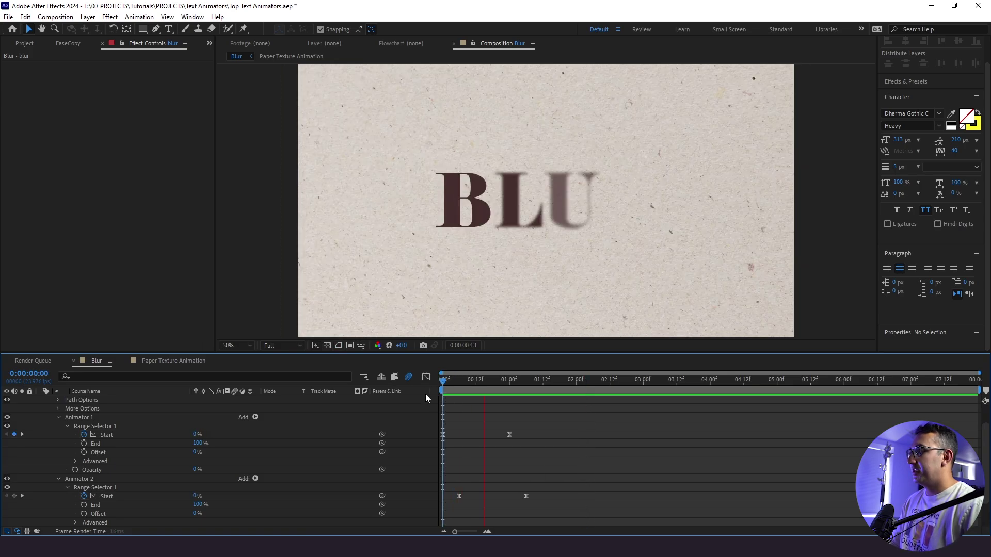
Duplicate the blur text layer and rename the original "blur - fill"
{"action": "scroll", "coordinate": [38, 444], "scroll_direction": "up", "scroll_amount": 3}
{"action": "left_click", "coordinate": [41, 401]}
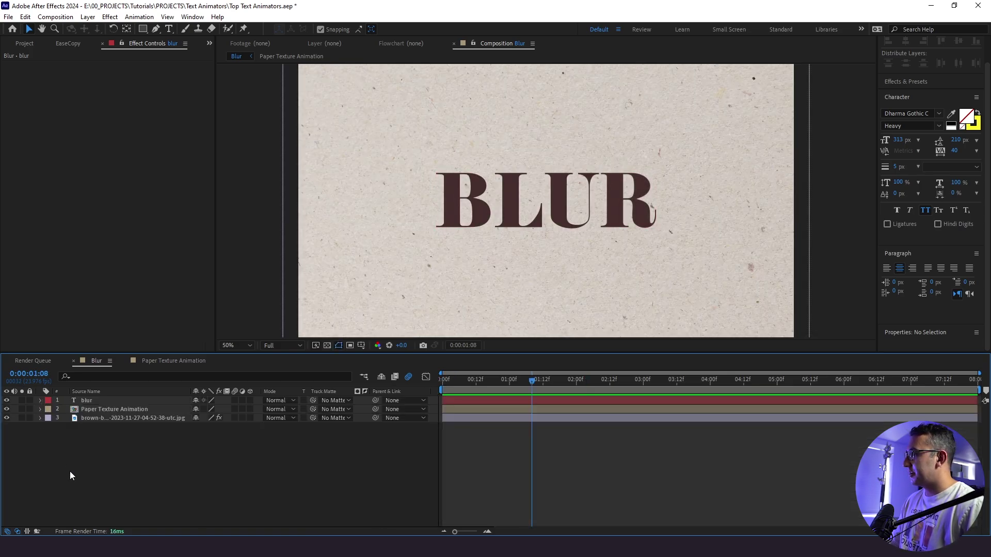
{"action": "left_click", "coordinate": [89, 403]}
{"action": "key", "text": "ctrl+d"}
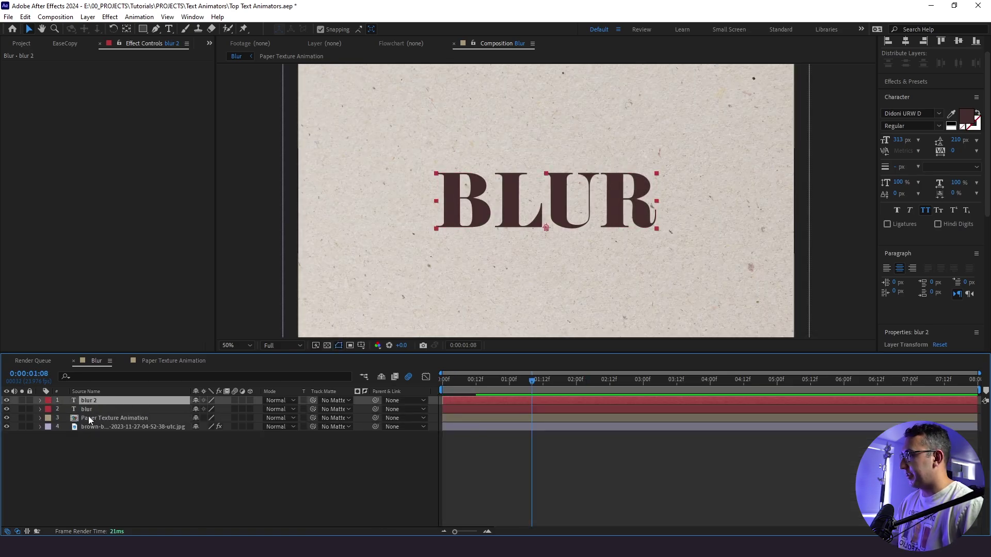
{"action": "left_click", "coordinate": [89, 411]}
{"action": "key", "text": "Return"}
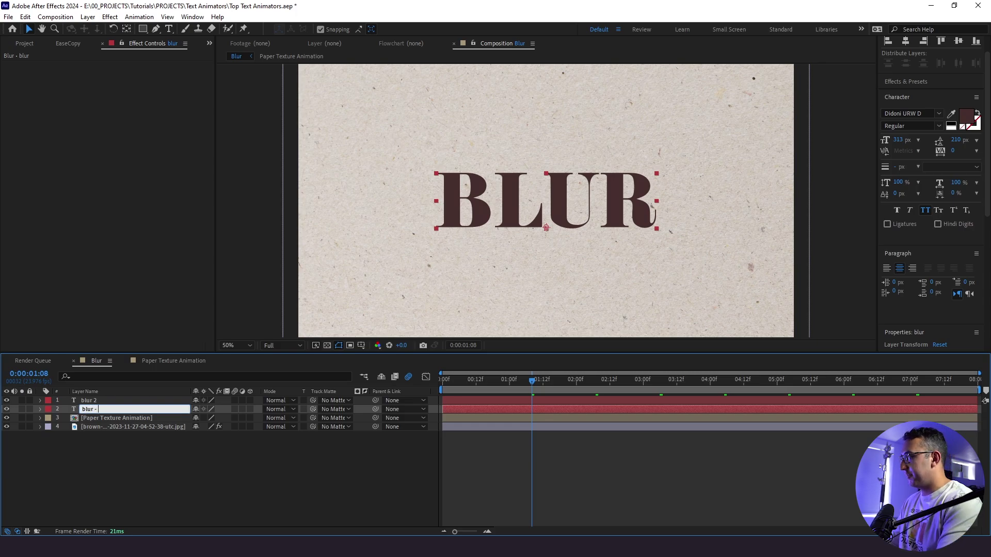
{"action": "type", "text": "- fill"}
{"action": "left_click", "coordinate": [81, 466]}
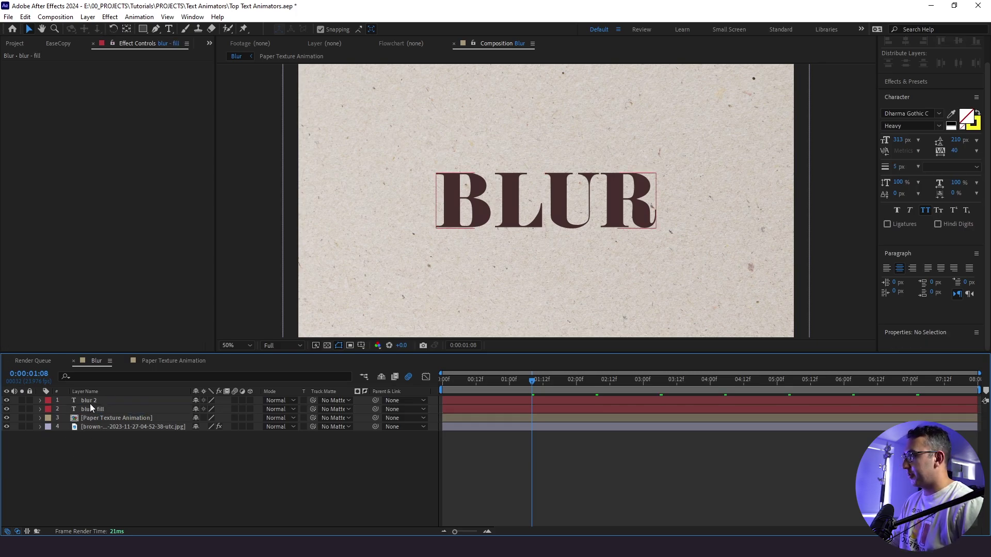
Rename the duplicated text layer "blur - stroke"
{"action": "left_click", "coordinate": [90, 403]}
{"action": "key", "text": "Return"}
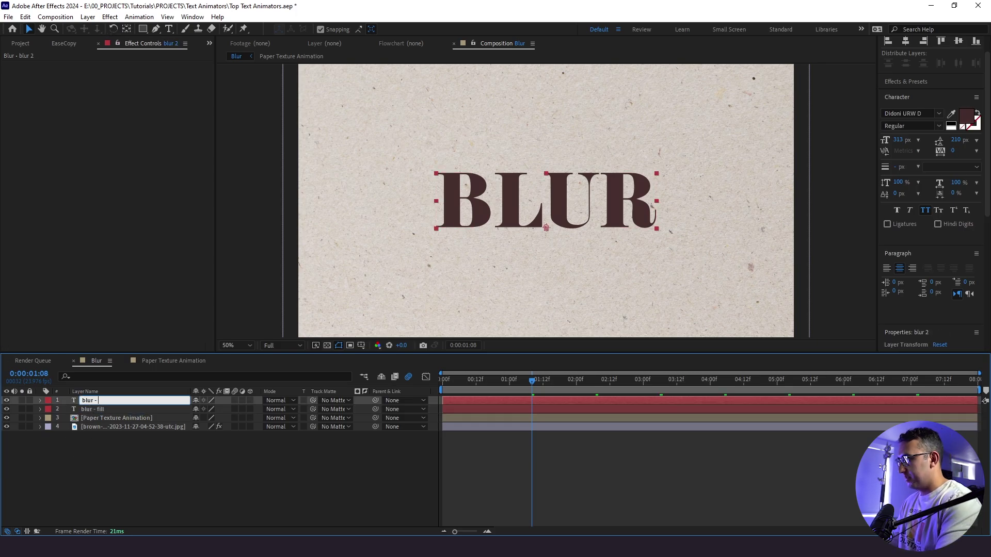
{"action": "left_click", "coordinate": [58, 465]}
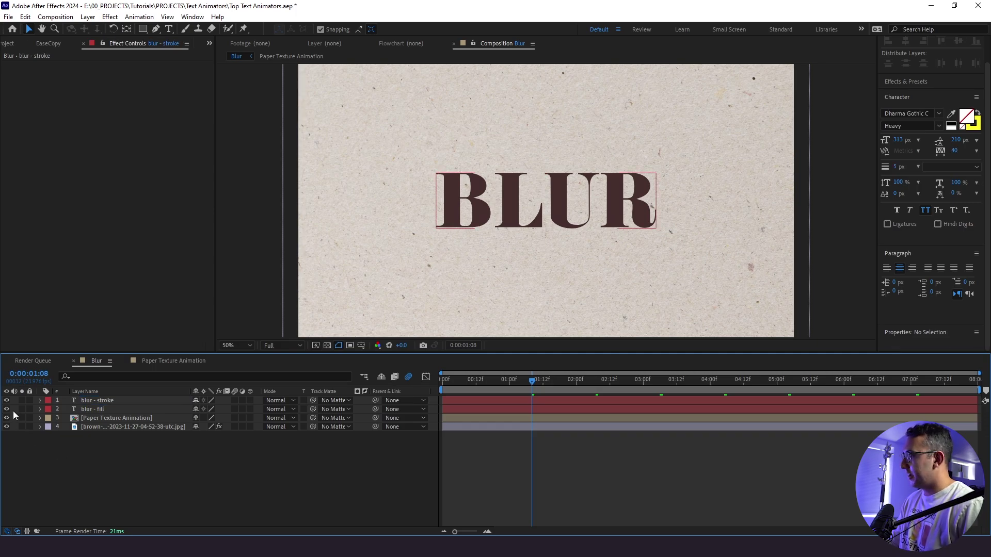
Hide the blur - fill layer and swap fill and stroke on the blur - stroke text so it is outline only
{"action": "left_click", "coordinate": [7, 409]}
{"action": "left_click", "coordinate": [96, 401]}
{"action": "left_click", "coordinate": [977, 115]}
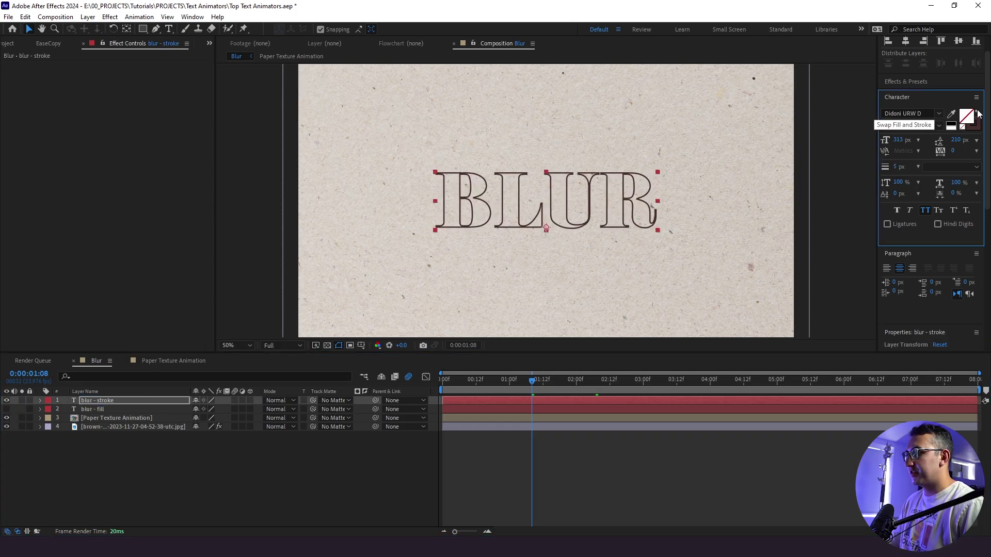
Preview the outline reveal from the start and shift the blur - fill layer to begin at 0:00:00:06
{"action": "left_click", "coordinate": [464, 459]}
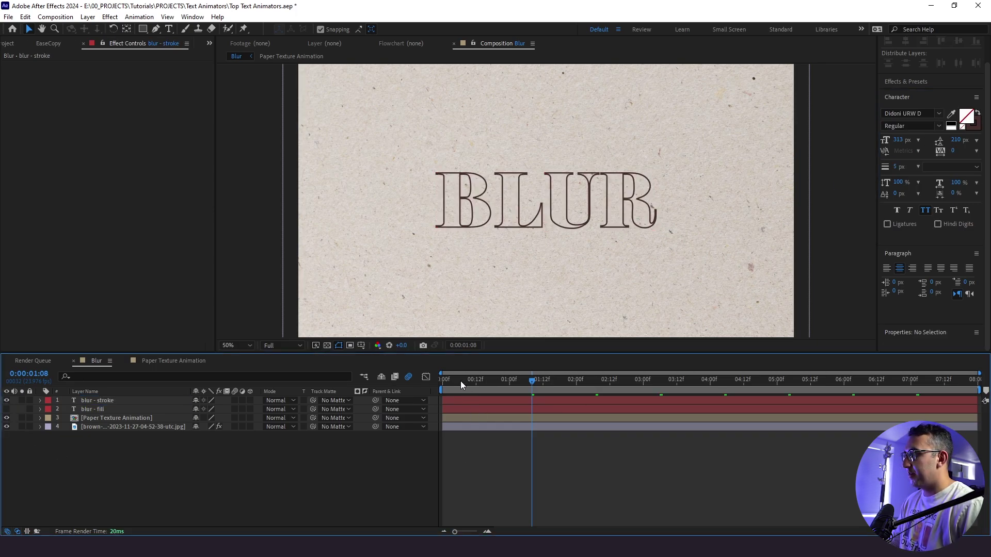
{"action": "left_click_drag", "start_coordinate": [460, 381], "coordinate": [438, 394]}
{"action": "key", "text": "space"}
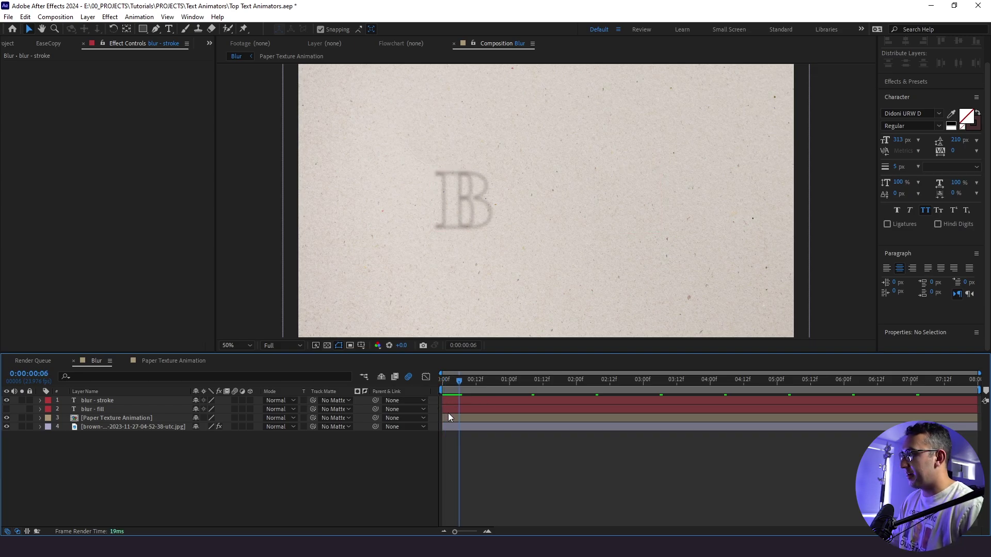
{"action": "left_click", "coordinate": [449, 411]}
{"action": "left_click", "coordinate": [472, 492]}
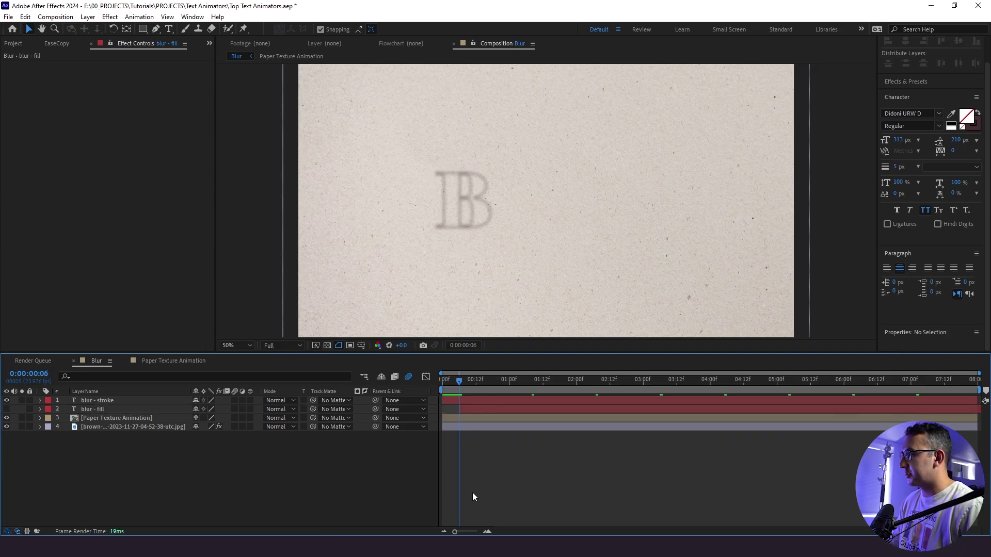
Make the blur - fill layer visible and preview the combined stroke and fill reveal from the first frame
{"action": "left_click", "coordinate": [6, 410]}
{"action": "left_click_drag", "start_coordinate": [471, 379], "coordinate": [429, 393]}
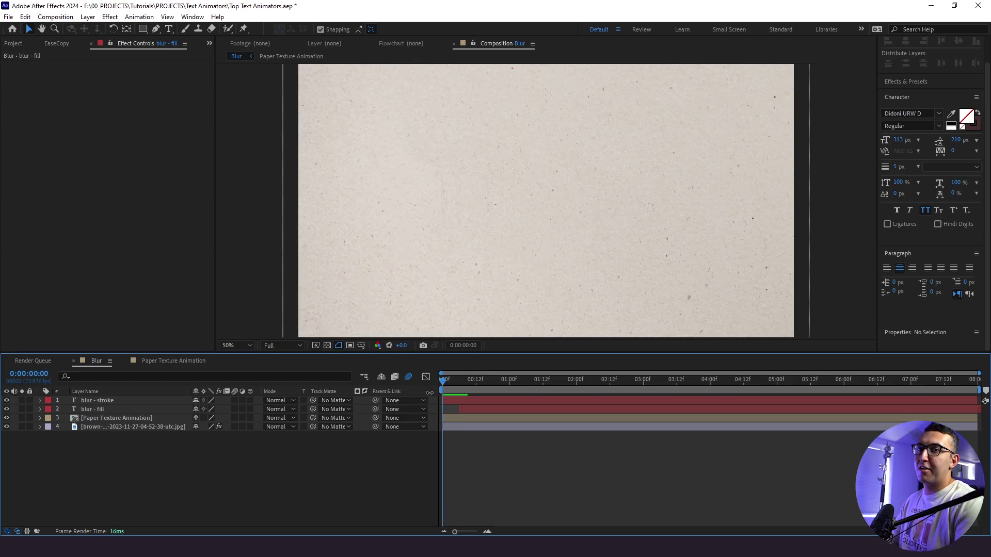
{"action": "key", "text": "space"}
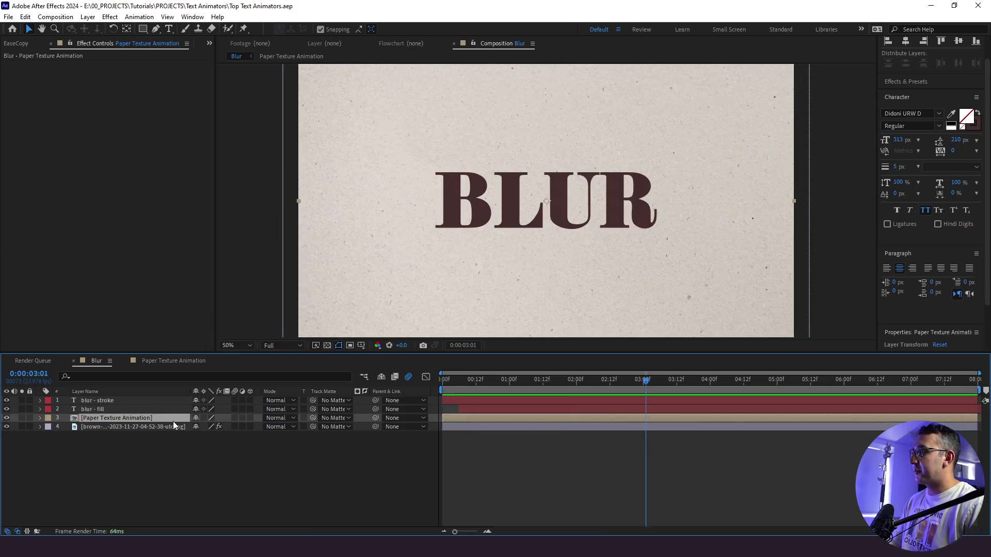
Set blur - fill as track matte for Paper Texture Animation, duplicate that texture layer and matte the copy to blur - stroke
{"action": "left_click_drag", "start_coordinate": [313, 418], "coordinate": [173, 410]}
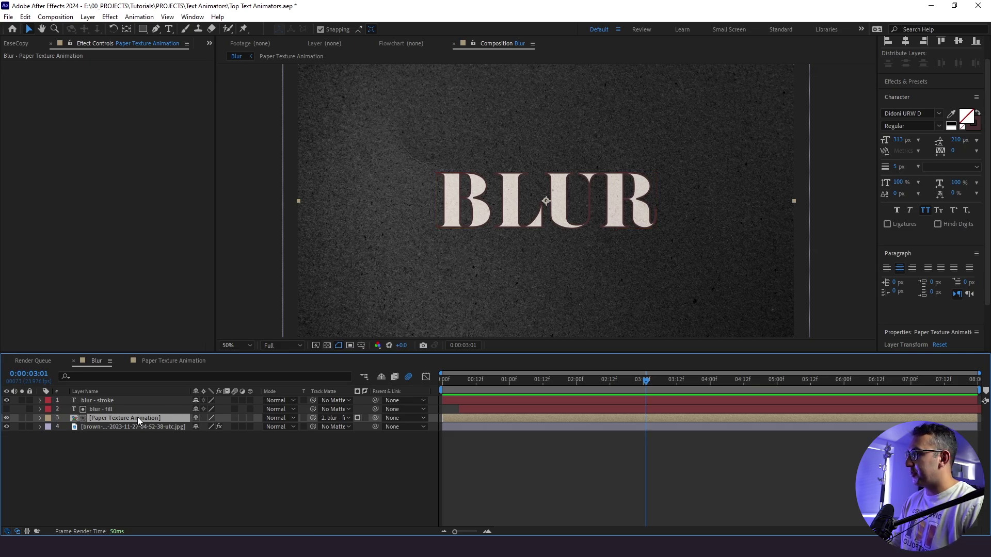
{"action": "key", "text": "ctrl+d"}
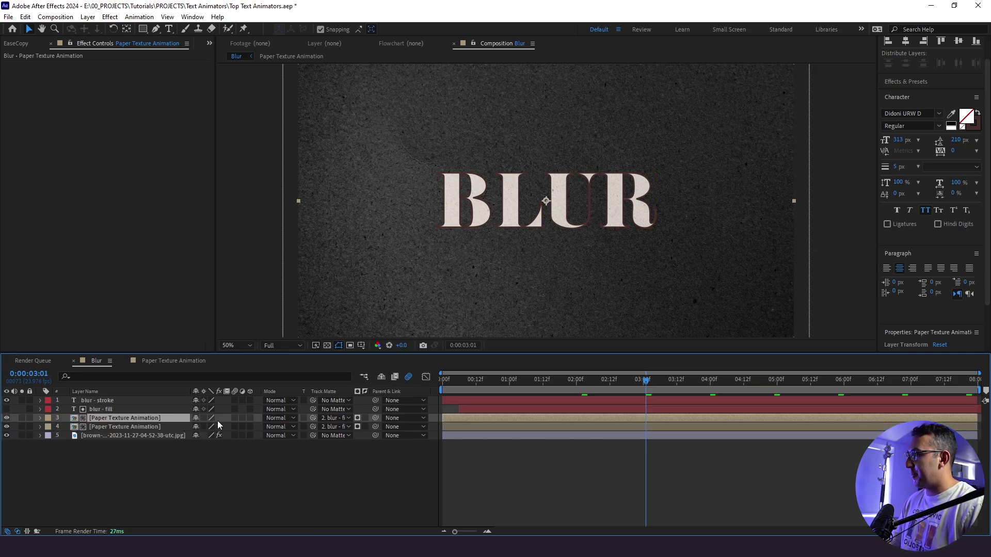
{"action": "left_click_drag", "start_coordinate": [311, 417], "coordinate": [152, 403]}
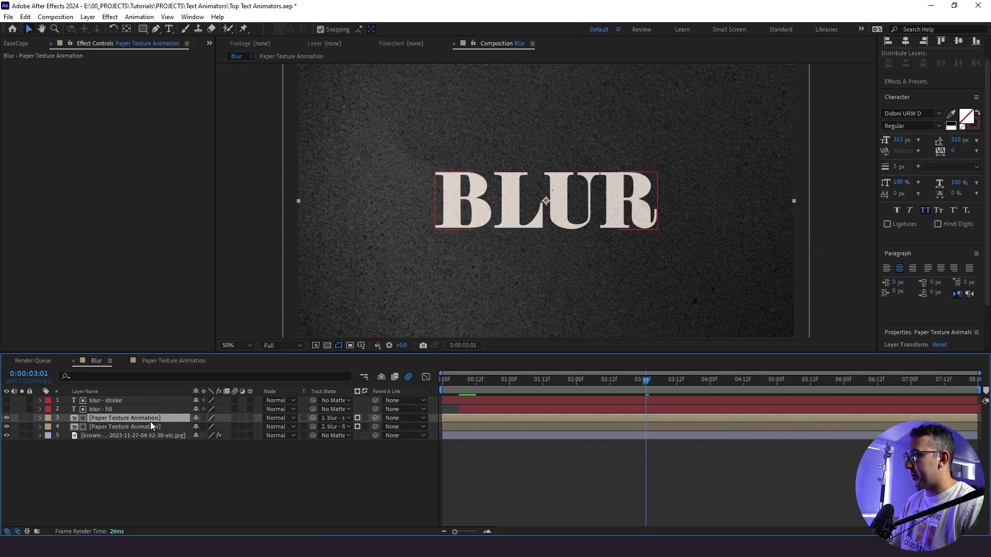
Preview the textured BLUR fill and stroke animation from the start of the composition
{"action": "left_click", "coordinate": [463, 409]}
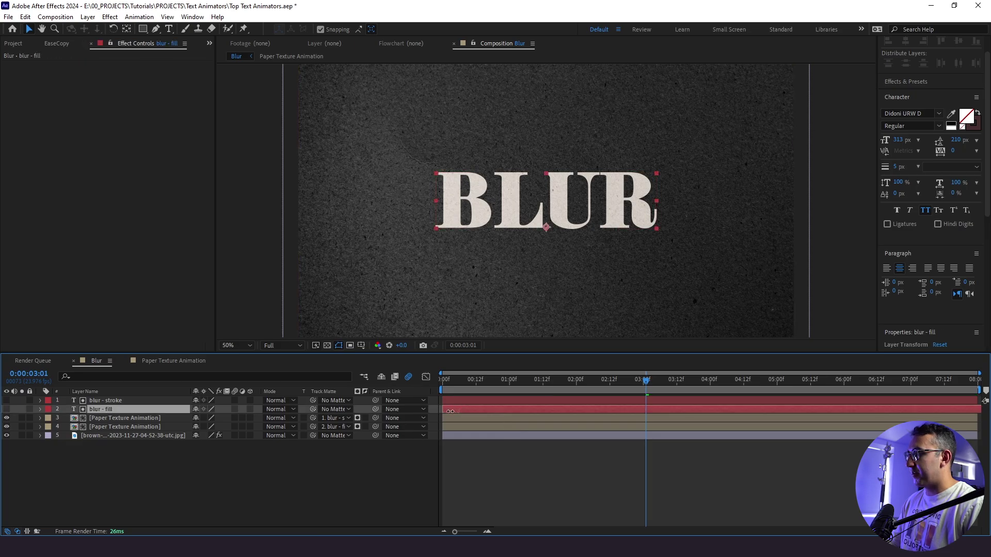
{"action": "left_click", "coordinate": [495, 466]}
{"action": "key", "text": "Home"}
{"action": "key", "text": "space"}
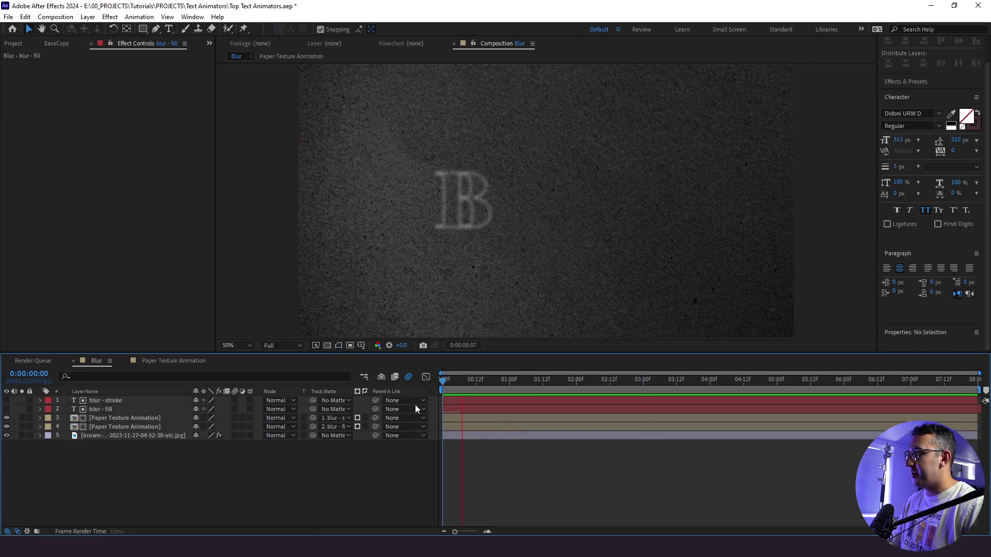